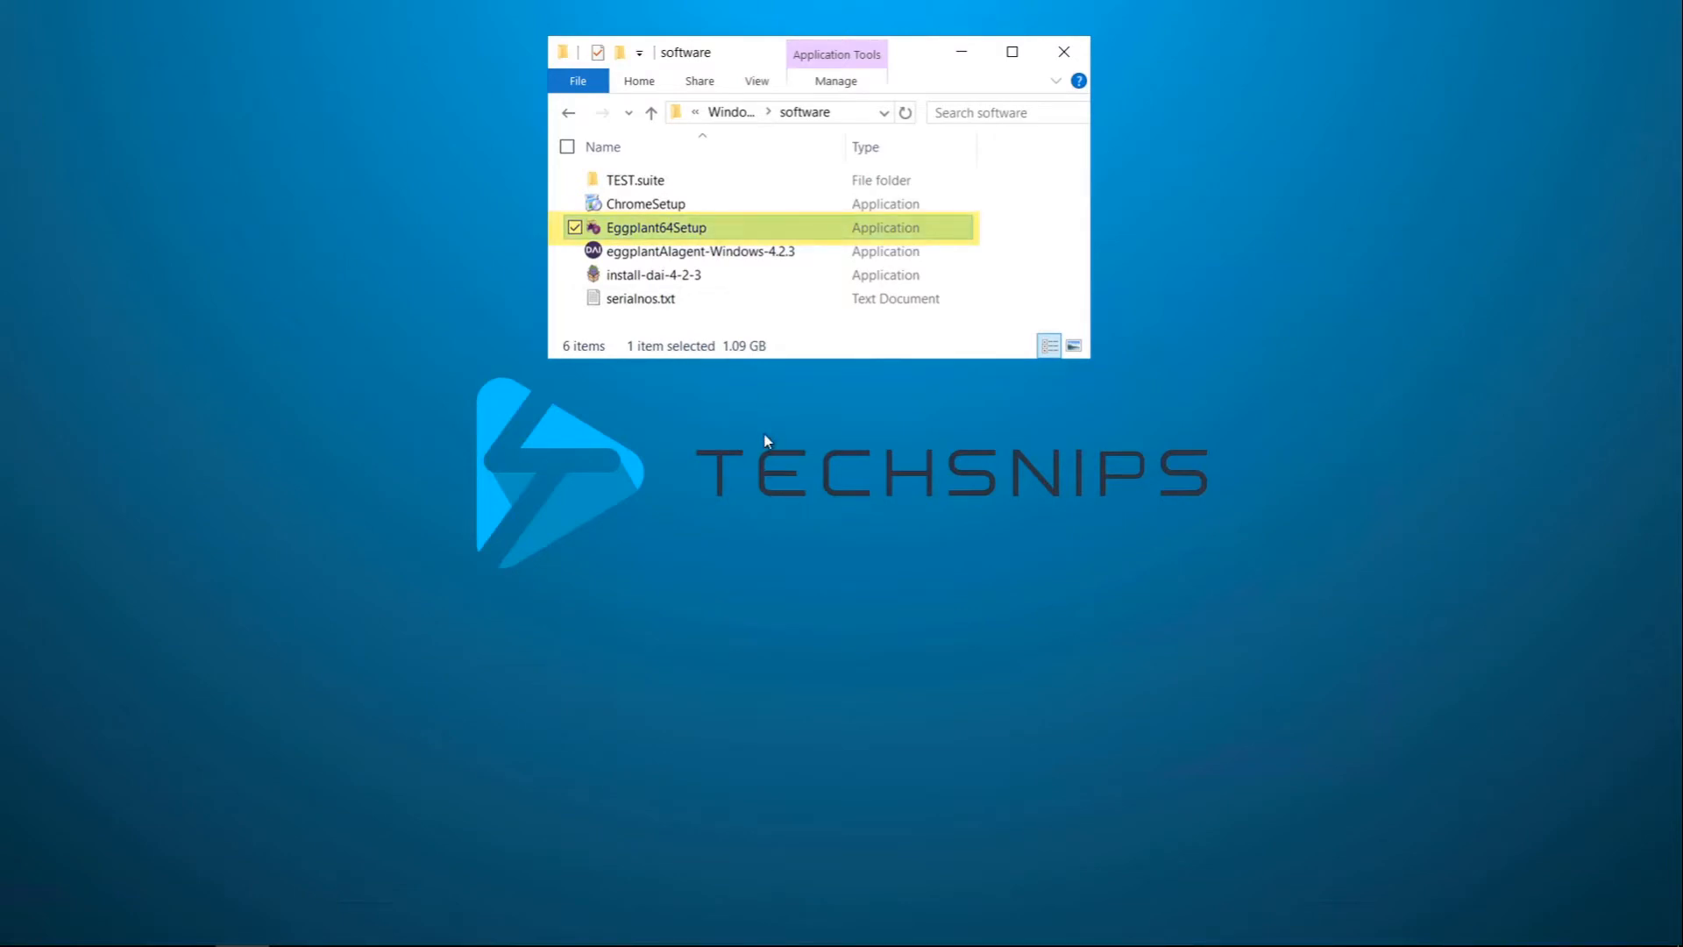
Step: Install Eggplant Functional 21.0.0 with the default wizard options, skipping the release notes
double_click(689, 230)
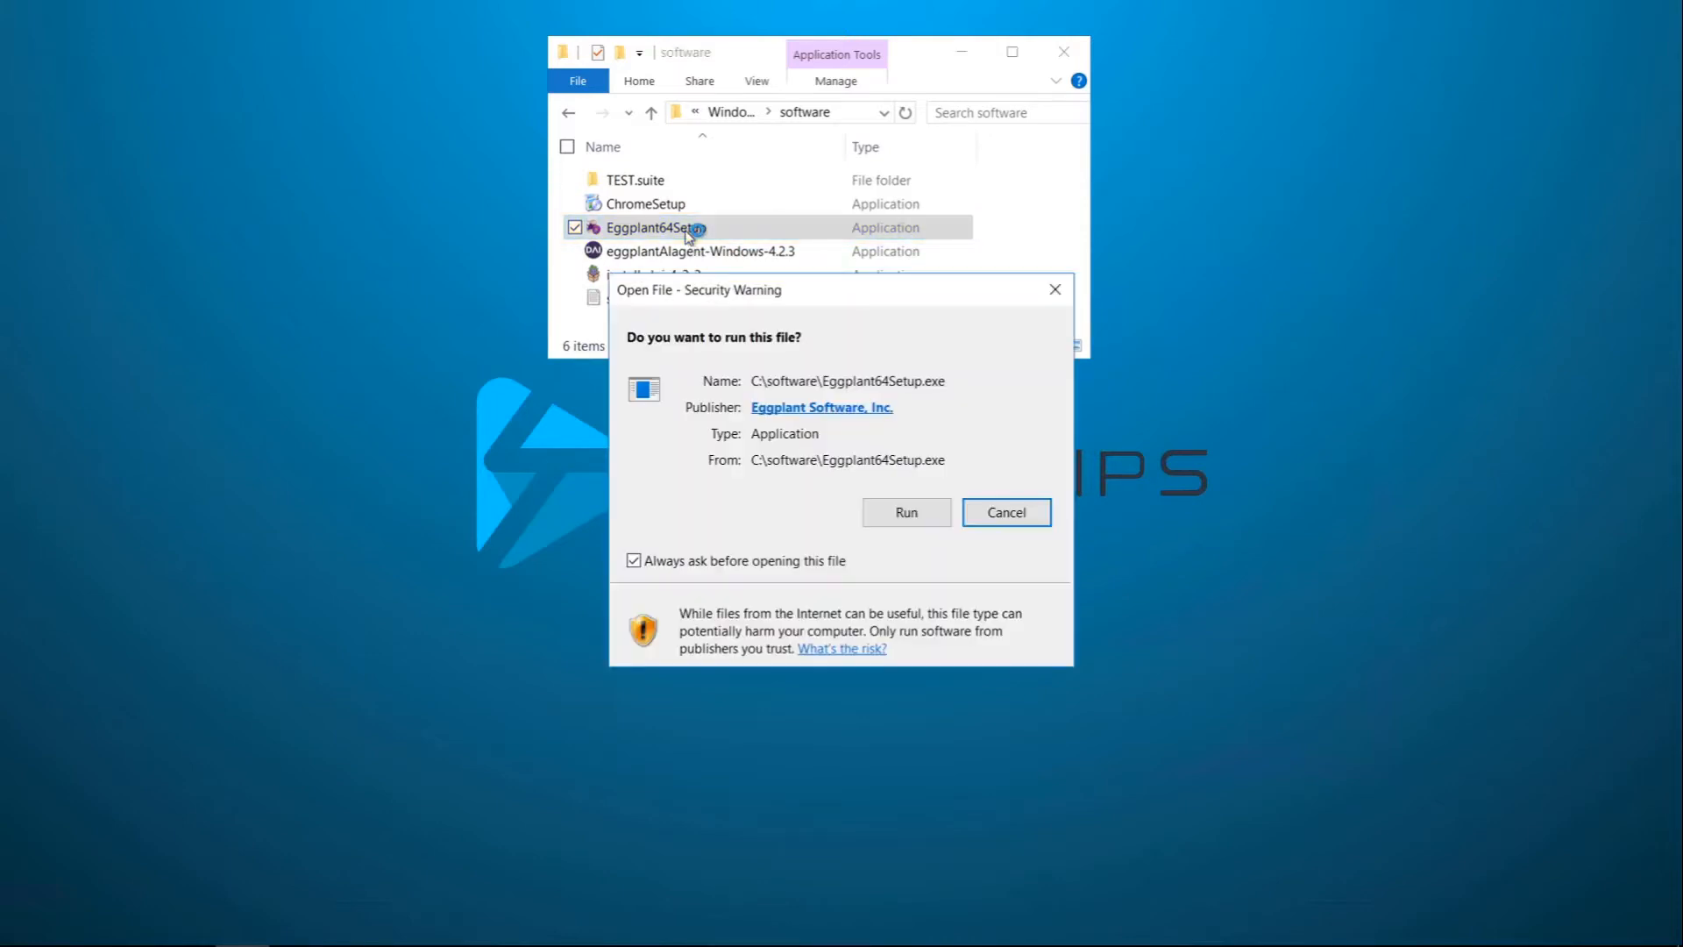
click(904, 512)
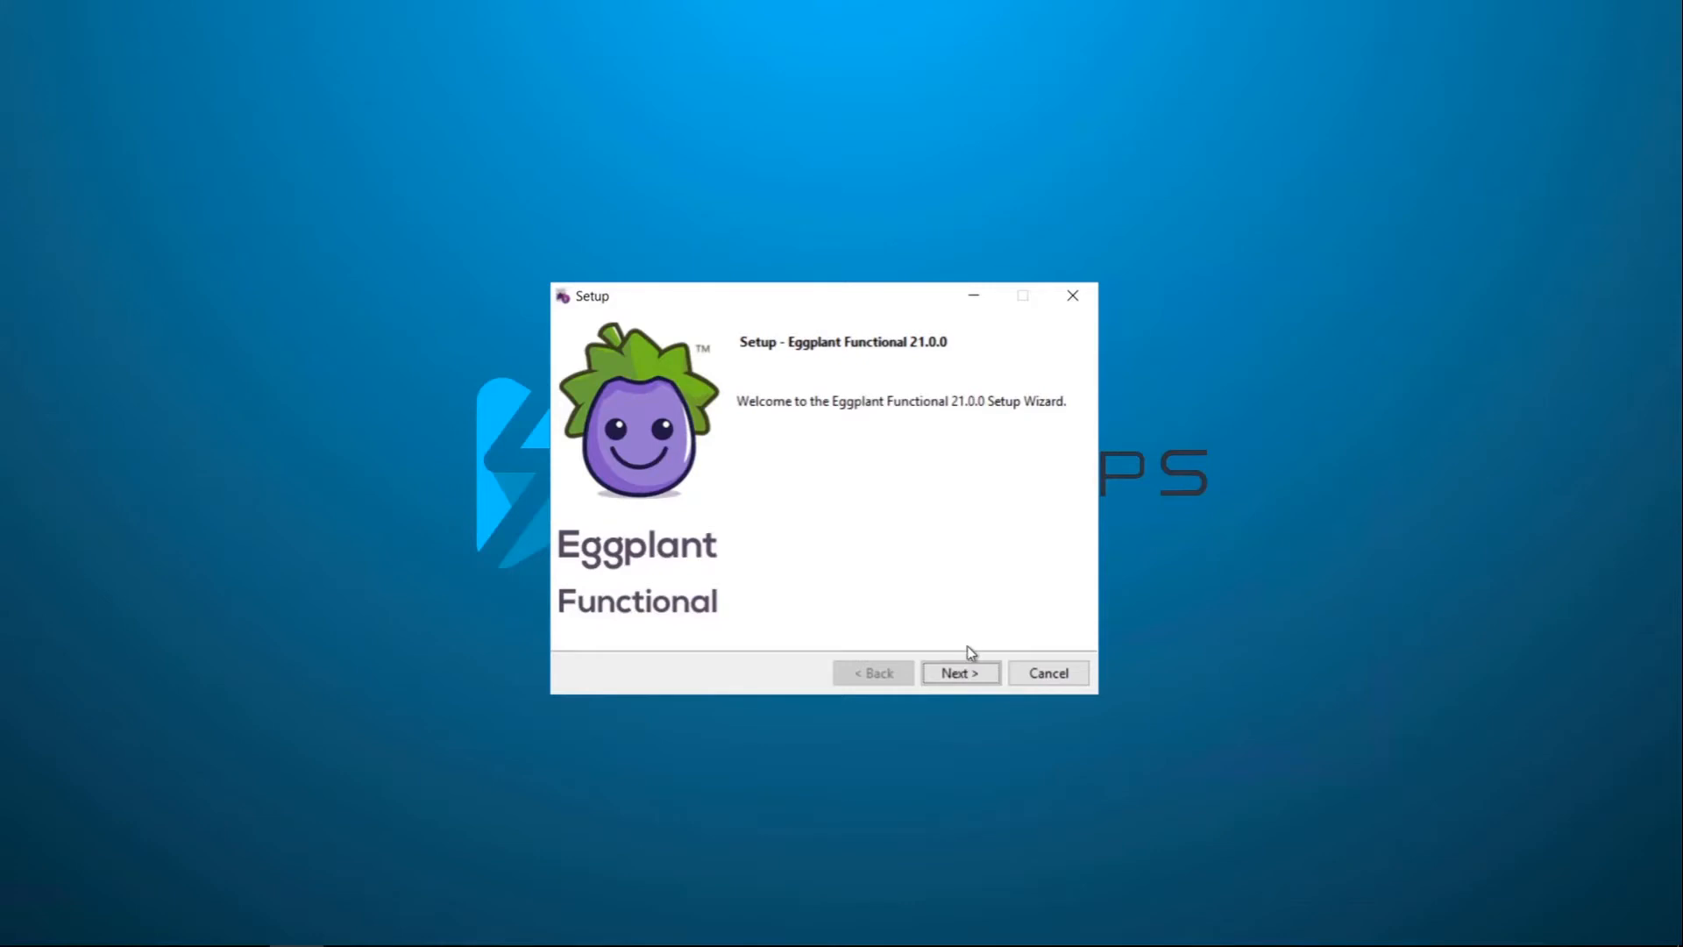
click(961, 676)
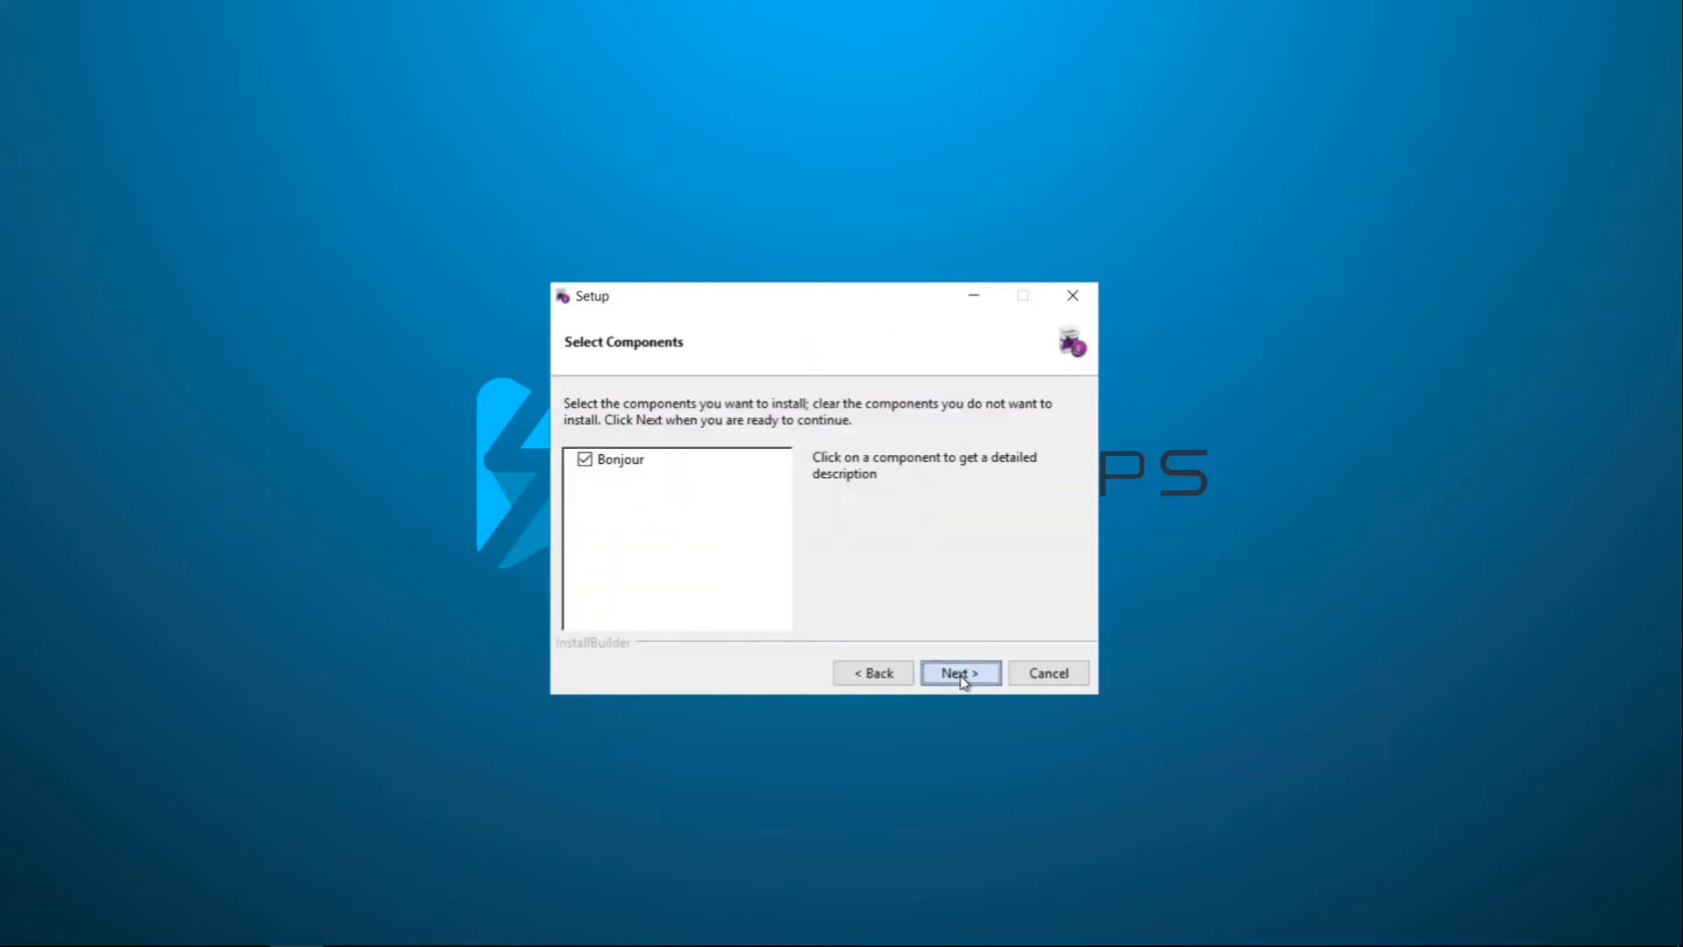
click(961, 676)
click(962, 677)
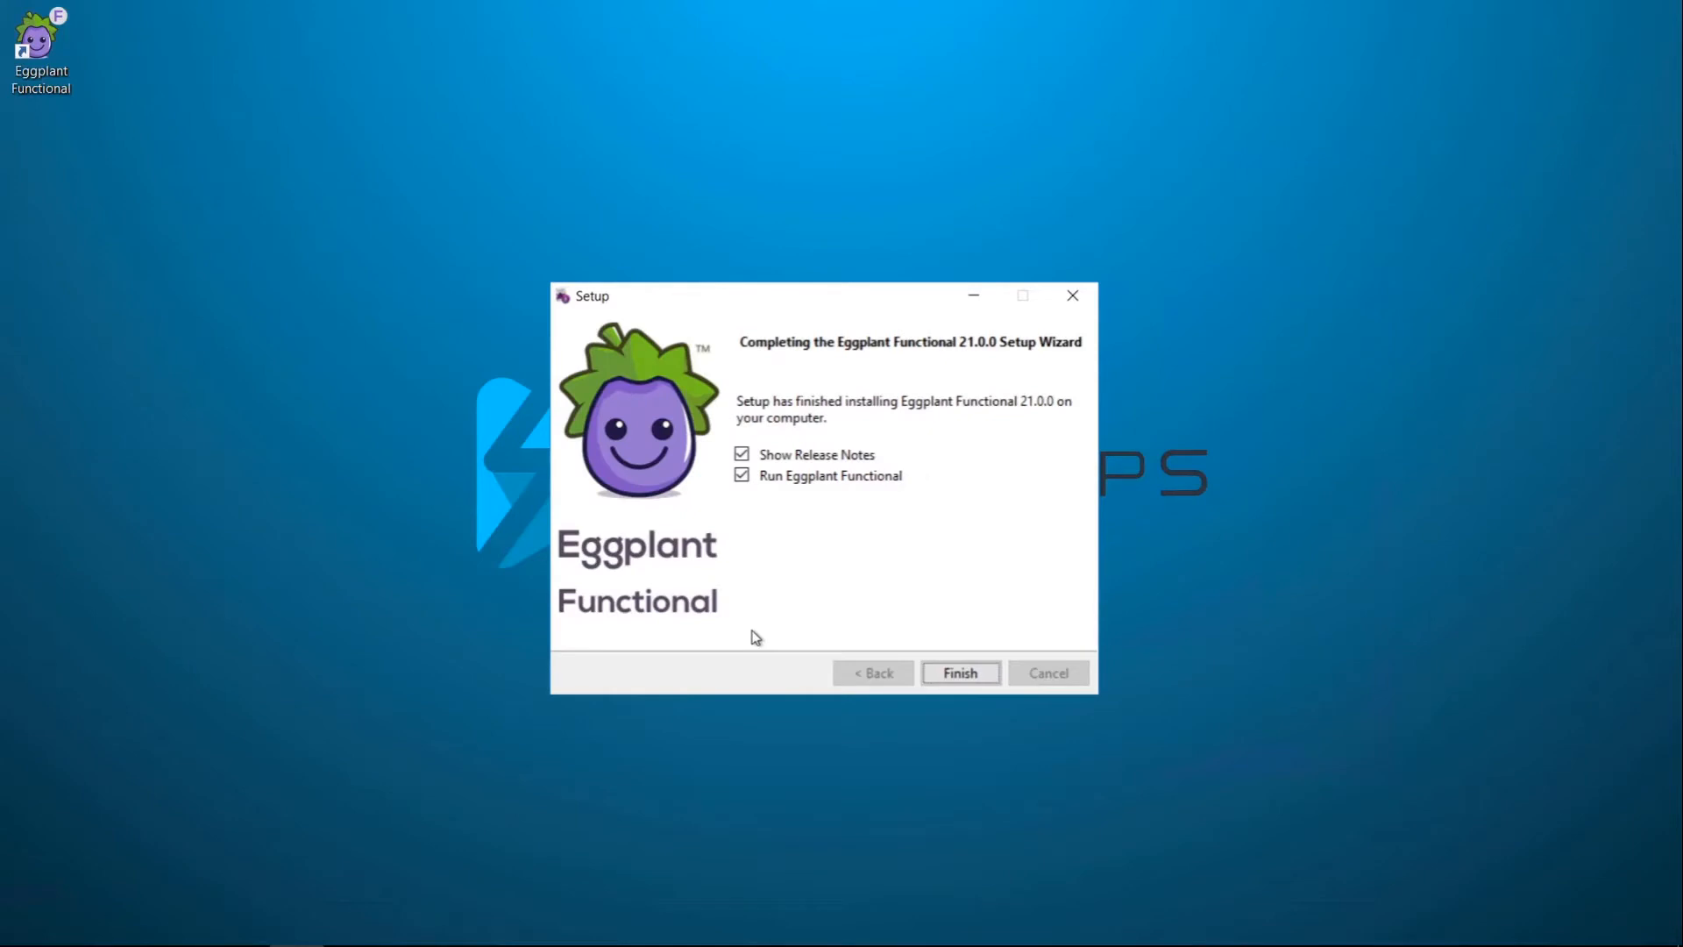
click(742, 454)
click(964, 677)
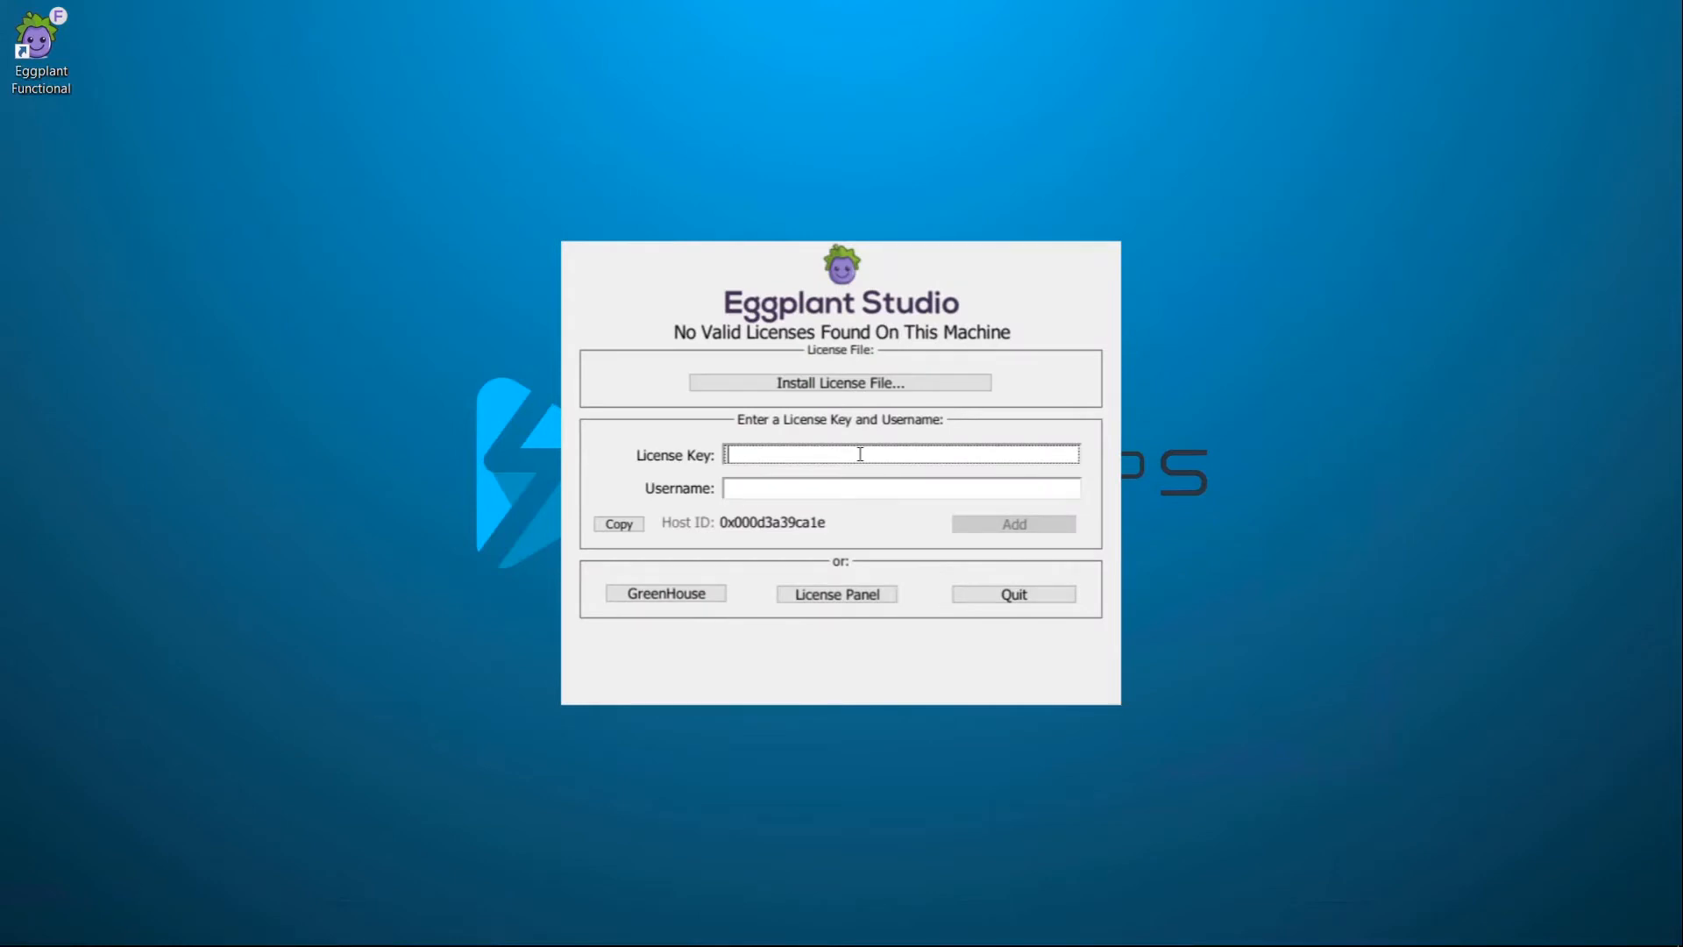
Step: Enter the licence key and username, then add the licence to activate Eggplant Functional
key(ctrl+v)
click(810, 488)
text(eggadmin)
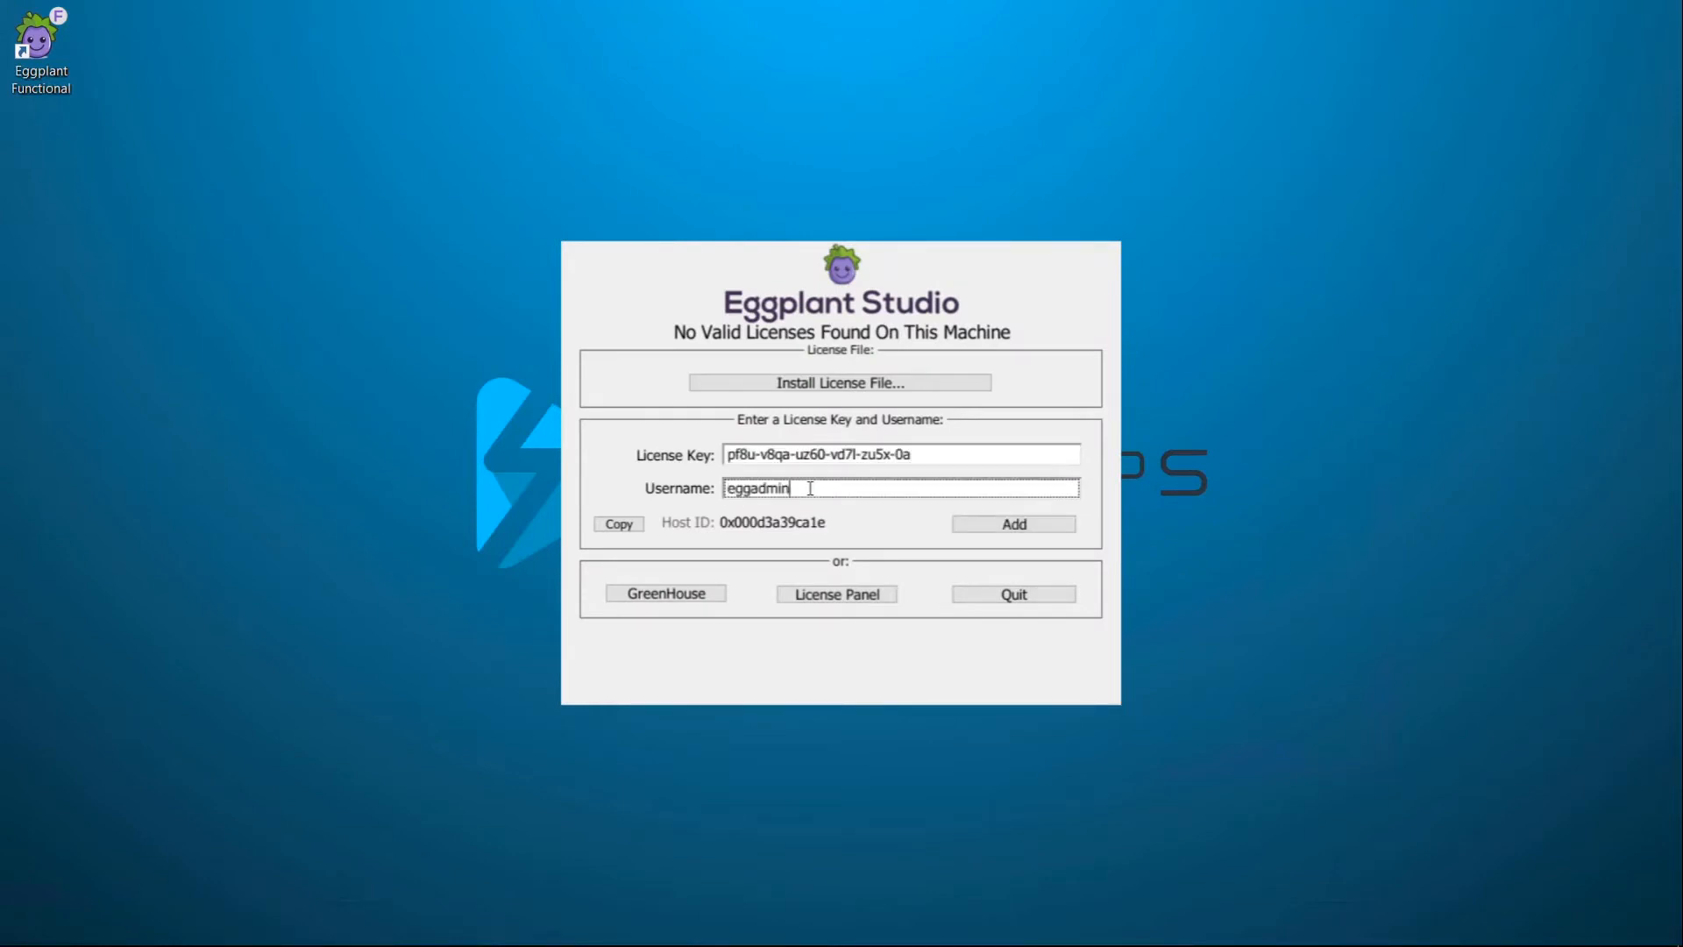
click(1017, 524)
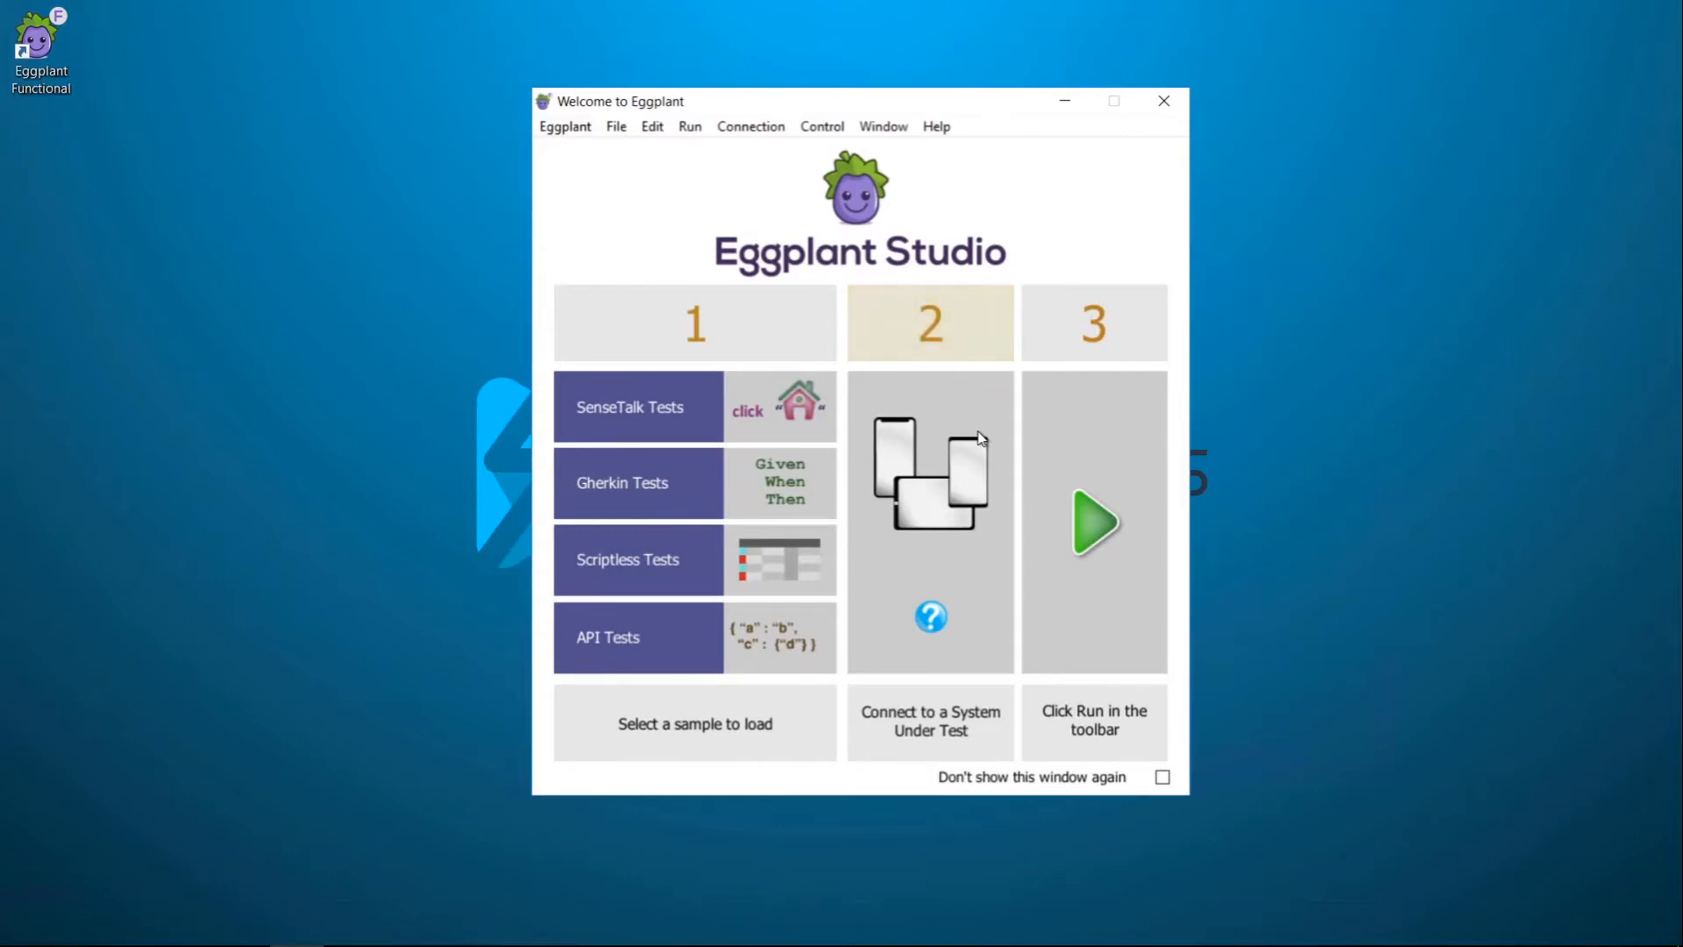
Step: Turn off the startup welcome window and open the Script-Demo SenseTalk sample suite
click(1162, 776)
click(678, 412)
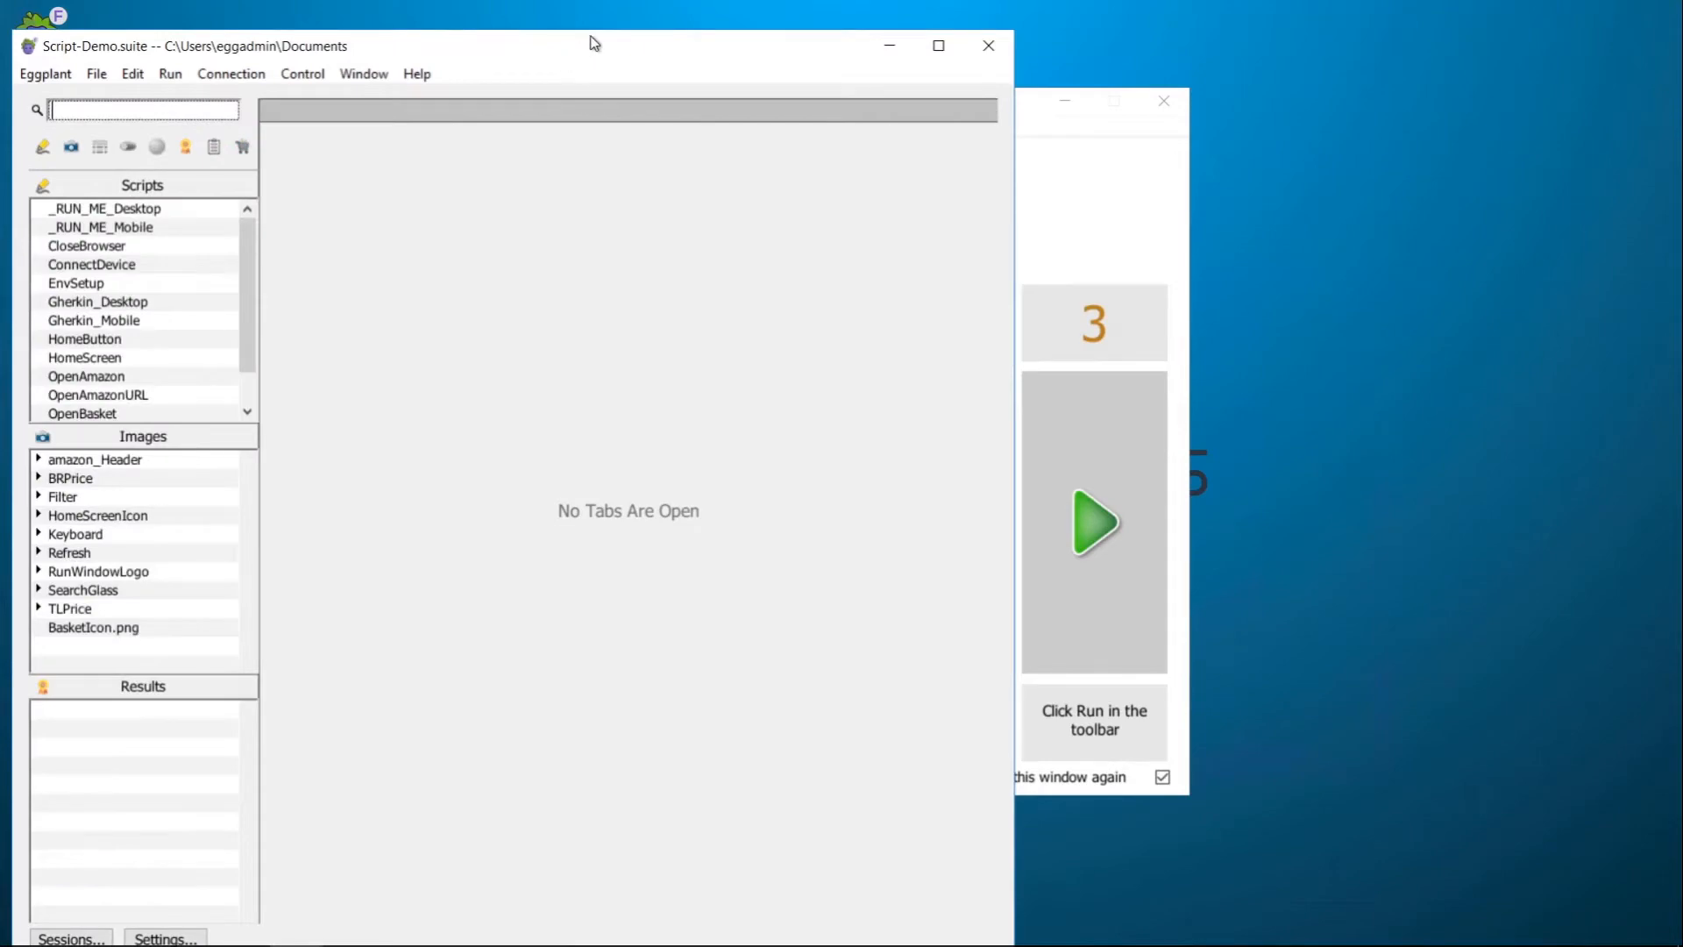
drag(596, 38, 623, 14)
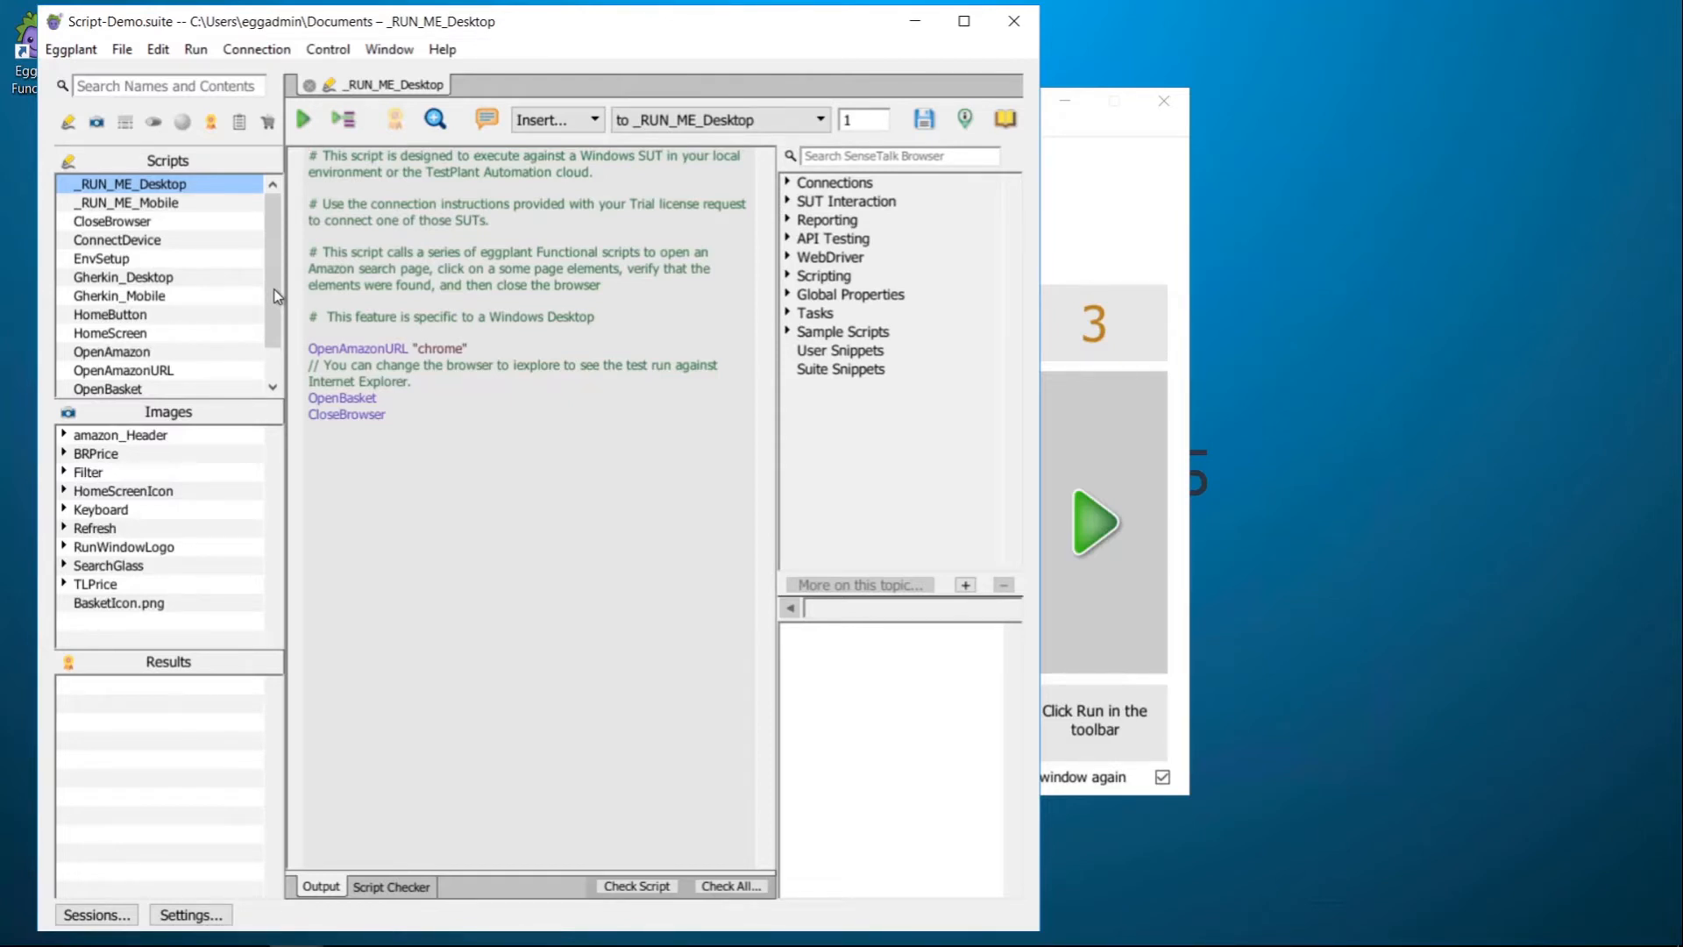
click(1085, 186)
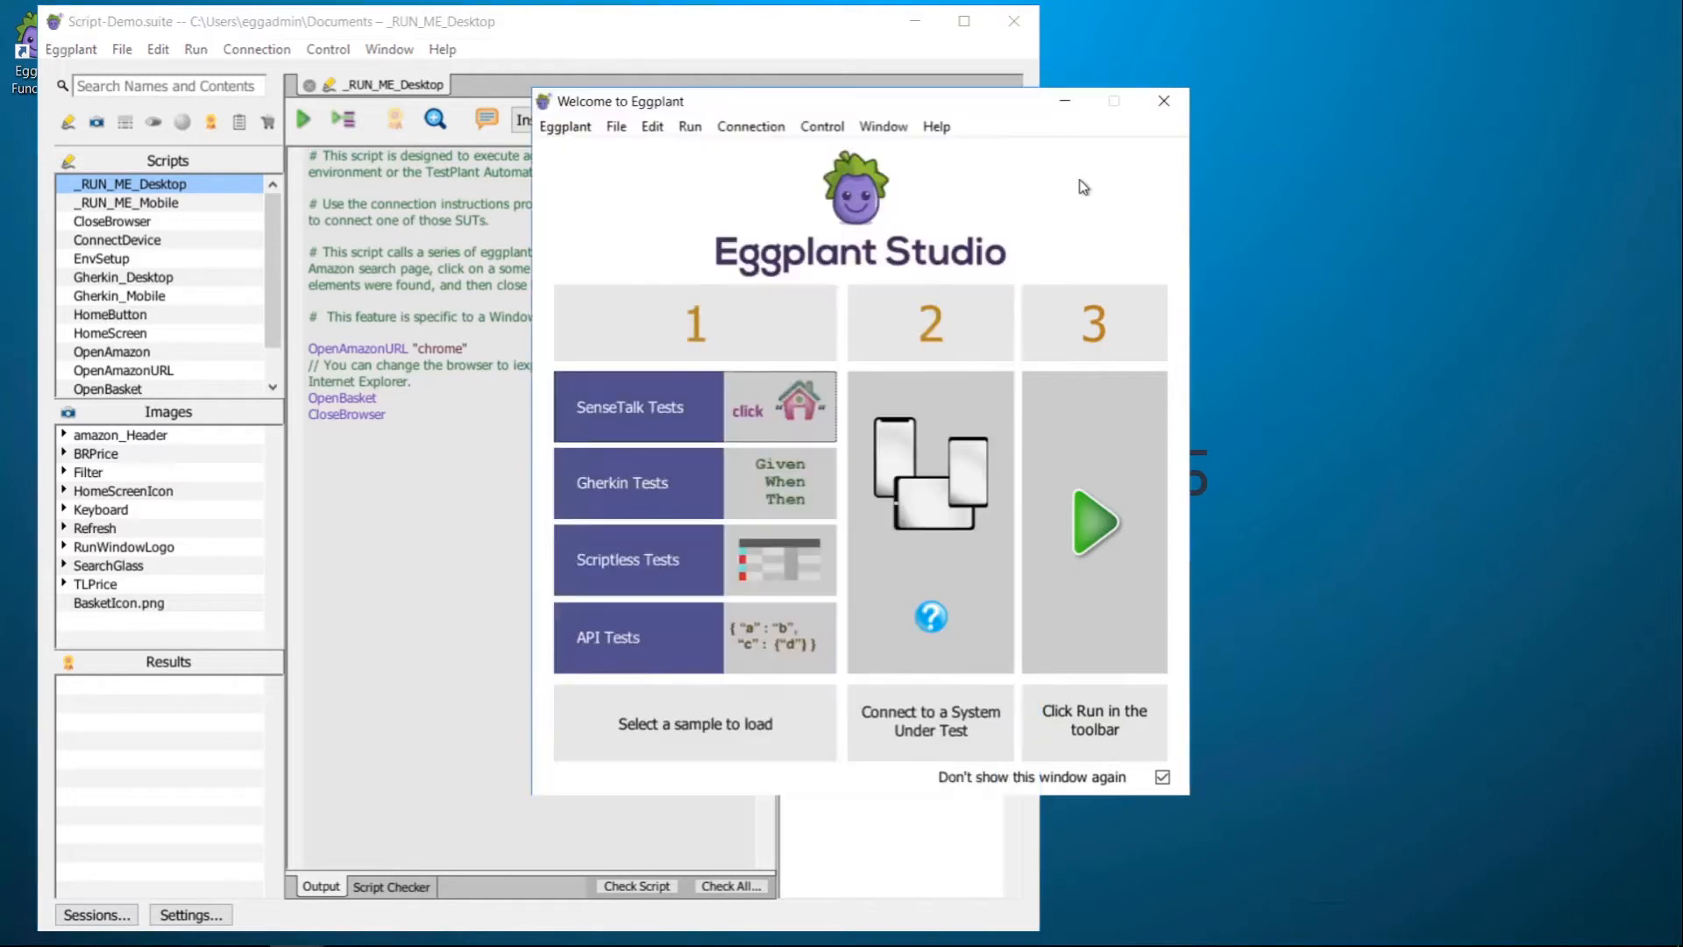
Step: Add a new connection to server 10.0.0.5 with the account username and password
click(945, 508)
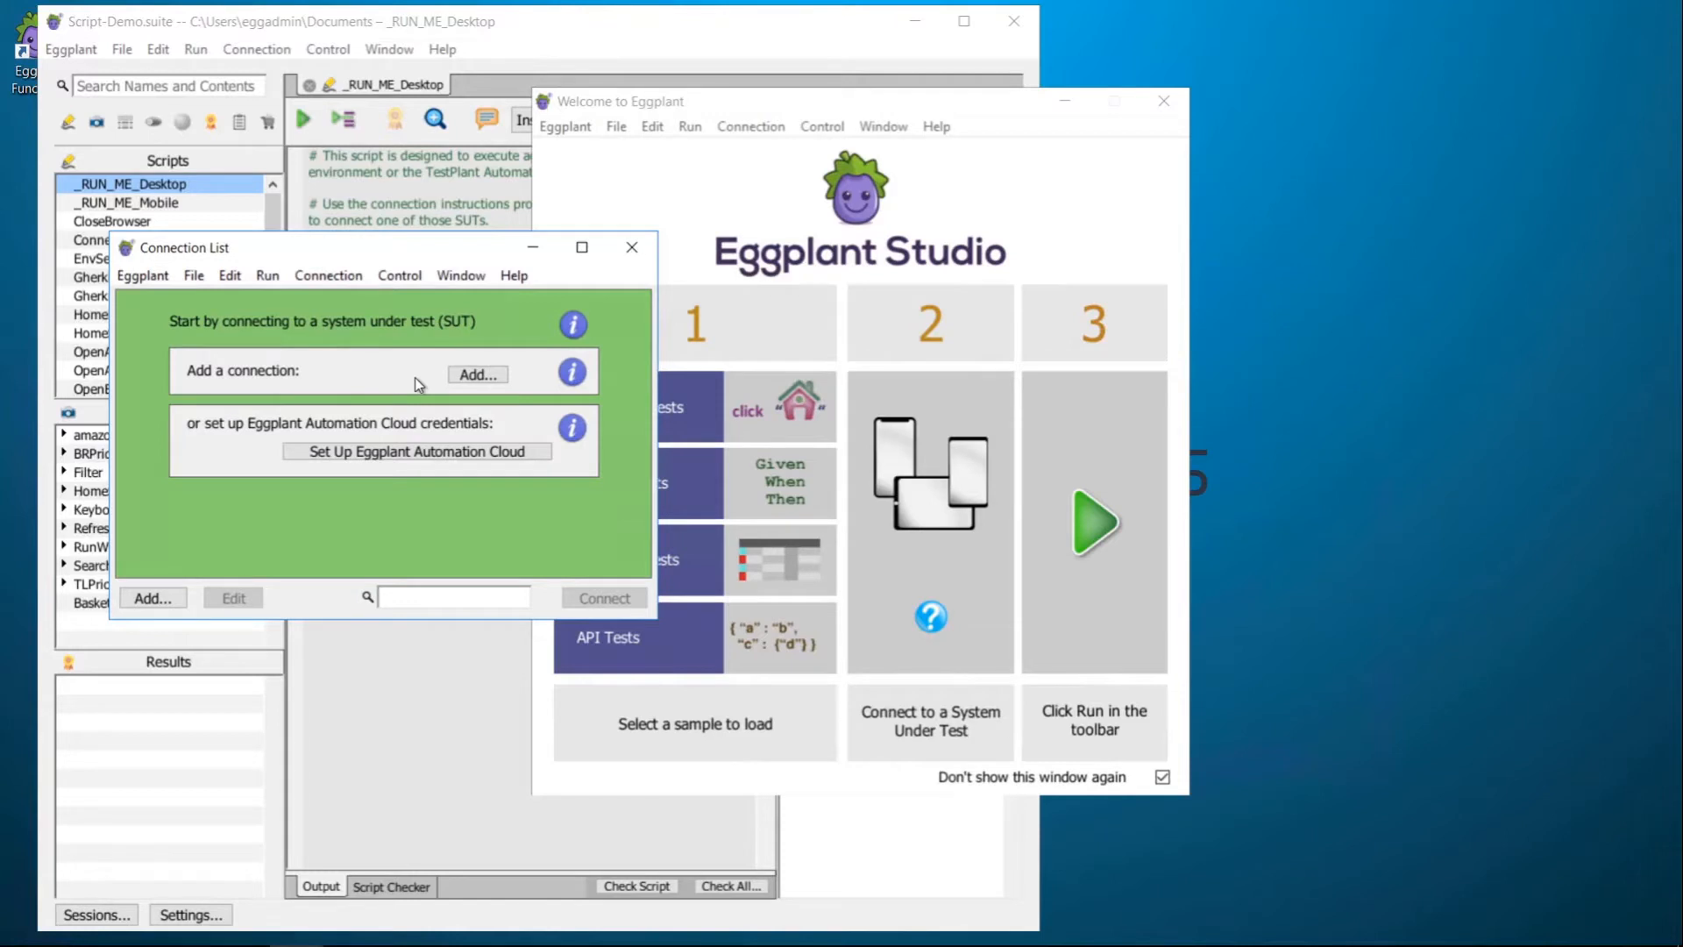
click(464, 377)
text(10.0.0.5)
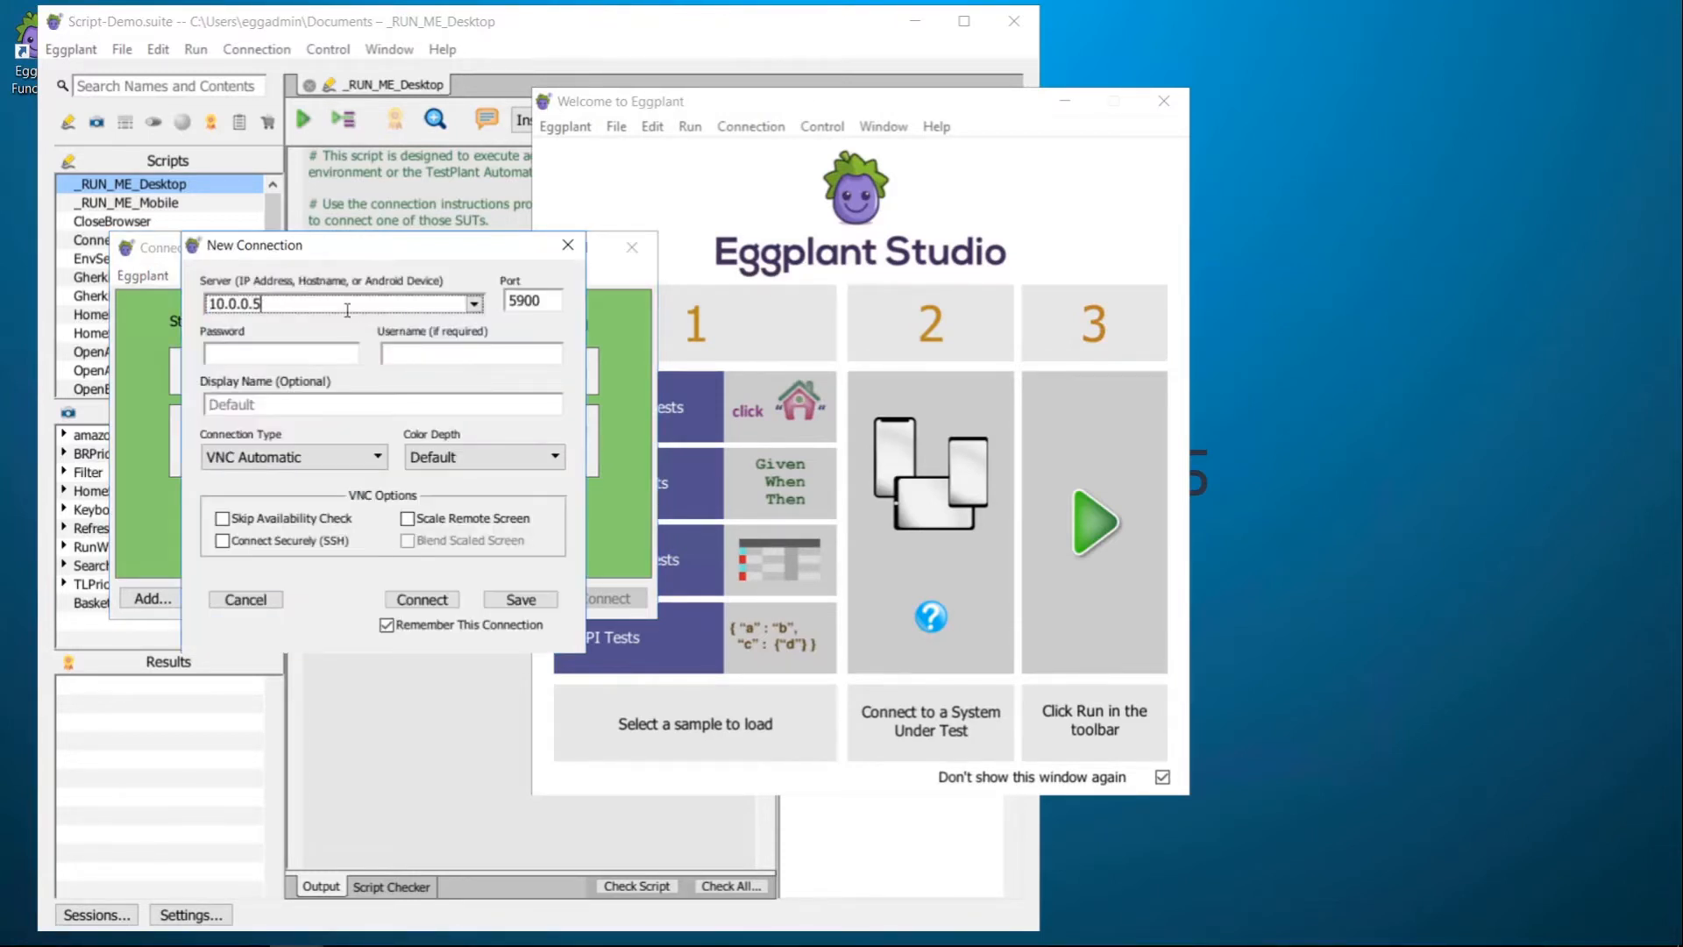
key(Tab)
key(Tab)
key(Tab)
text(eggadmin)
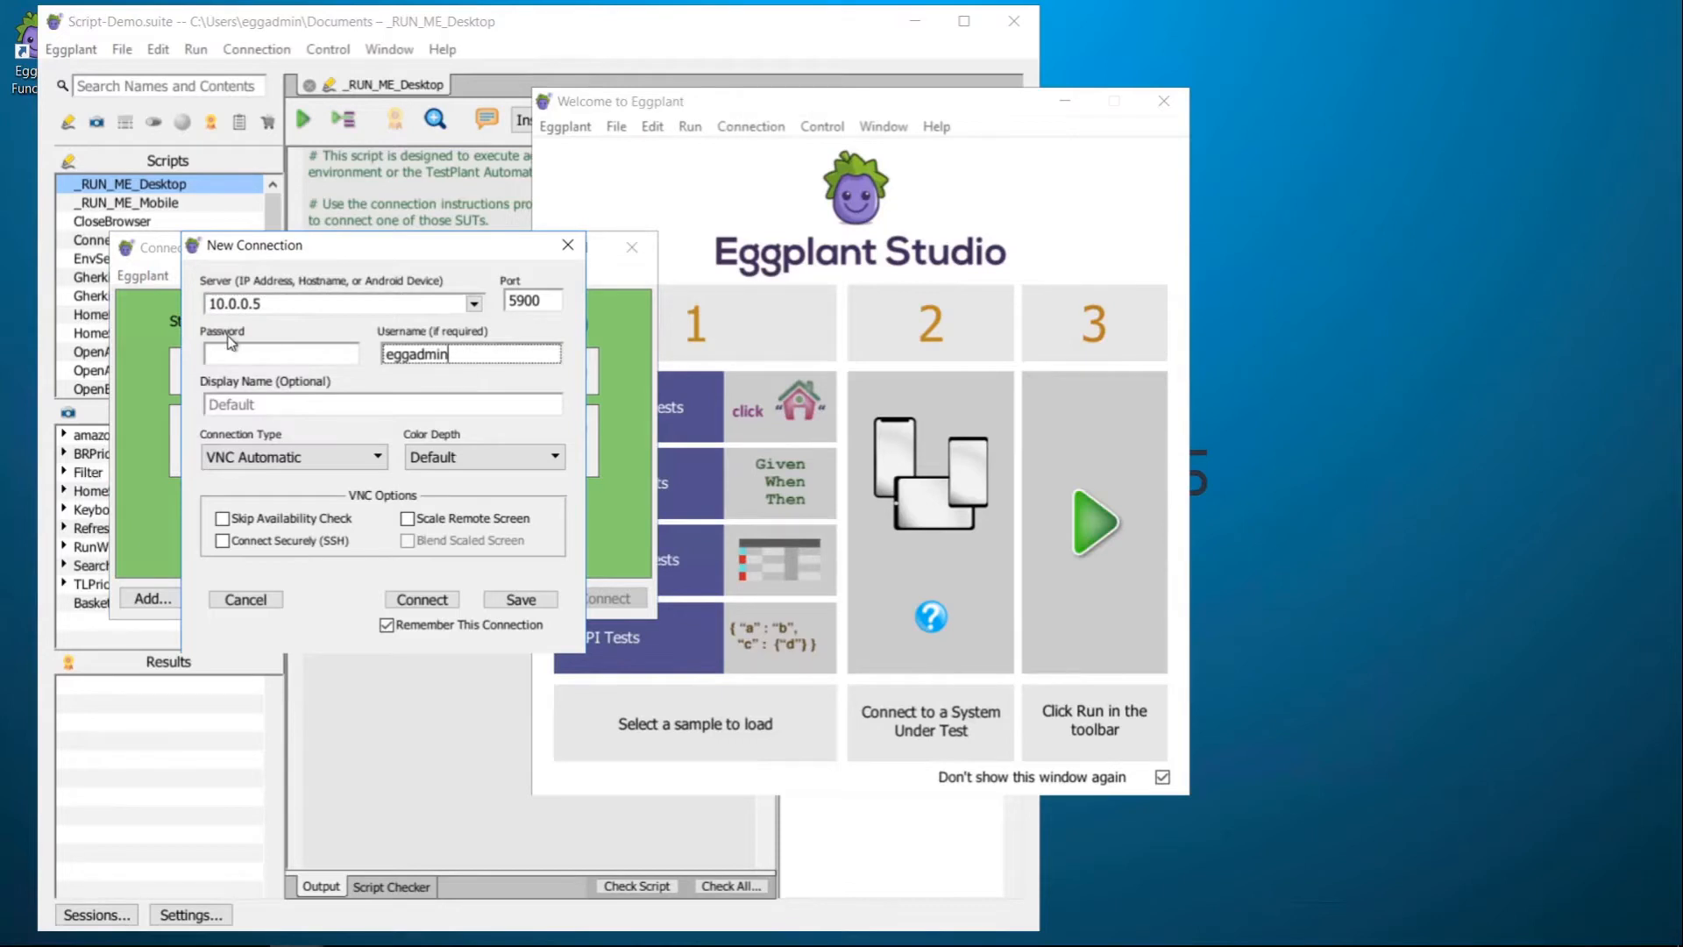
click(230, 344)
text(****************)
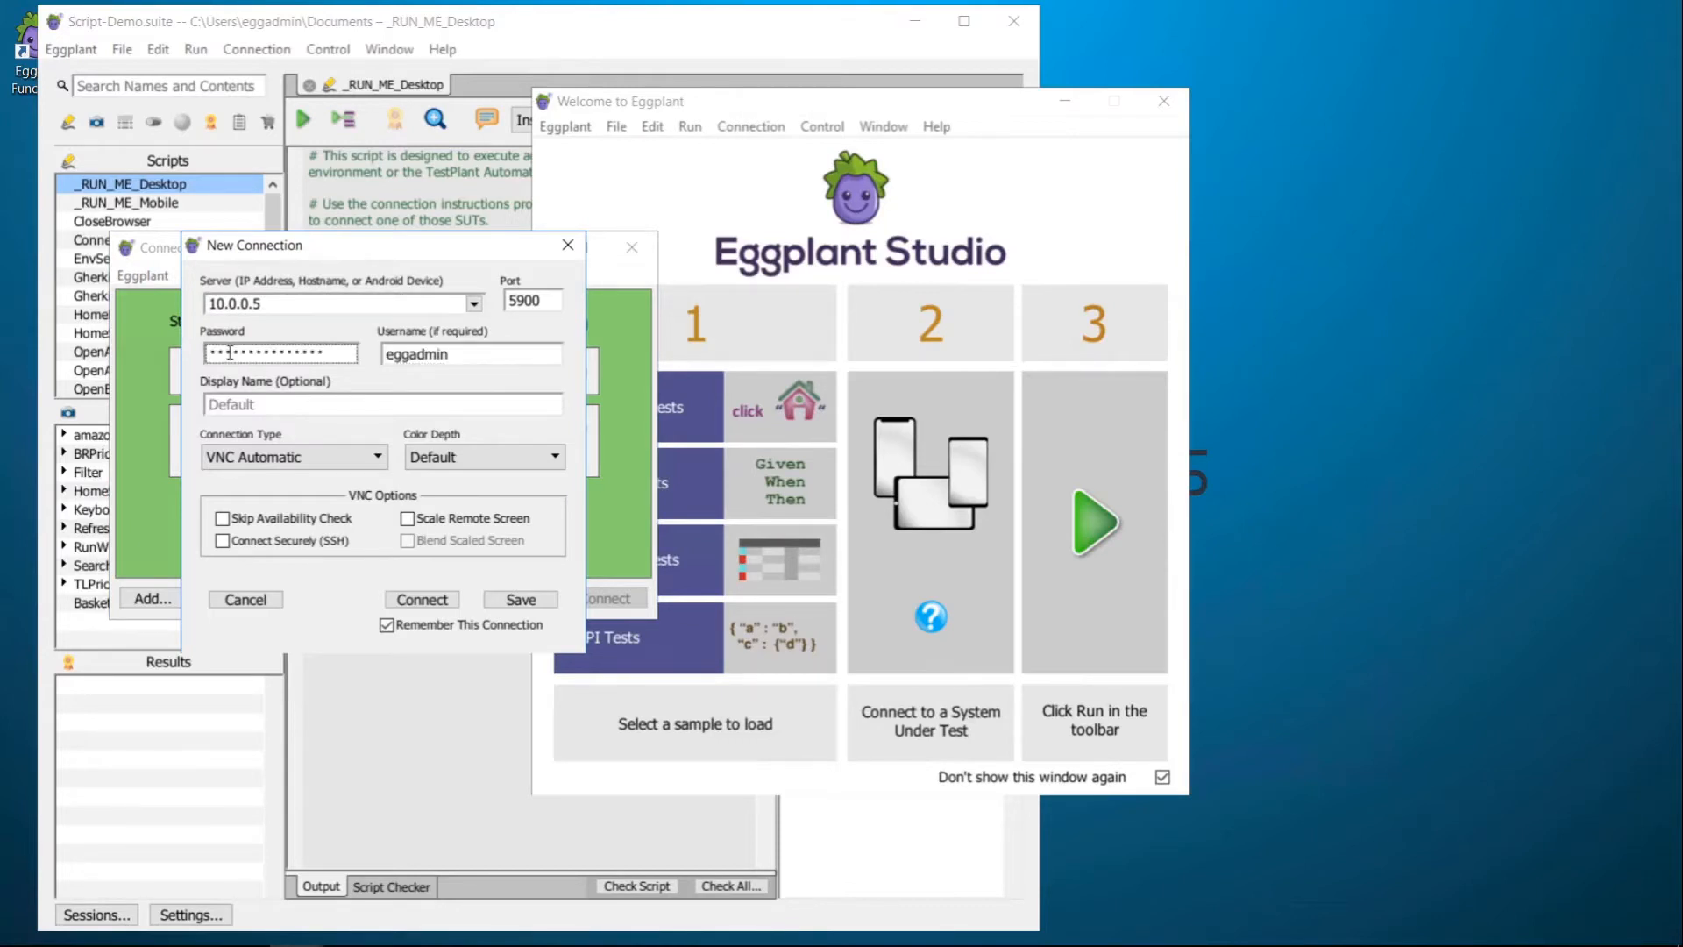
Step: Set the connection type to RDP, save it and connect to 10.0.0.5
click(328, 465)
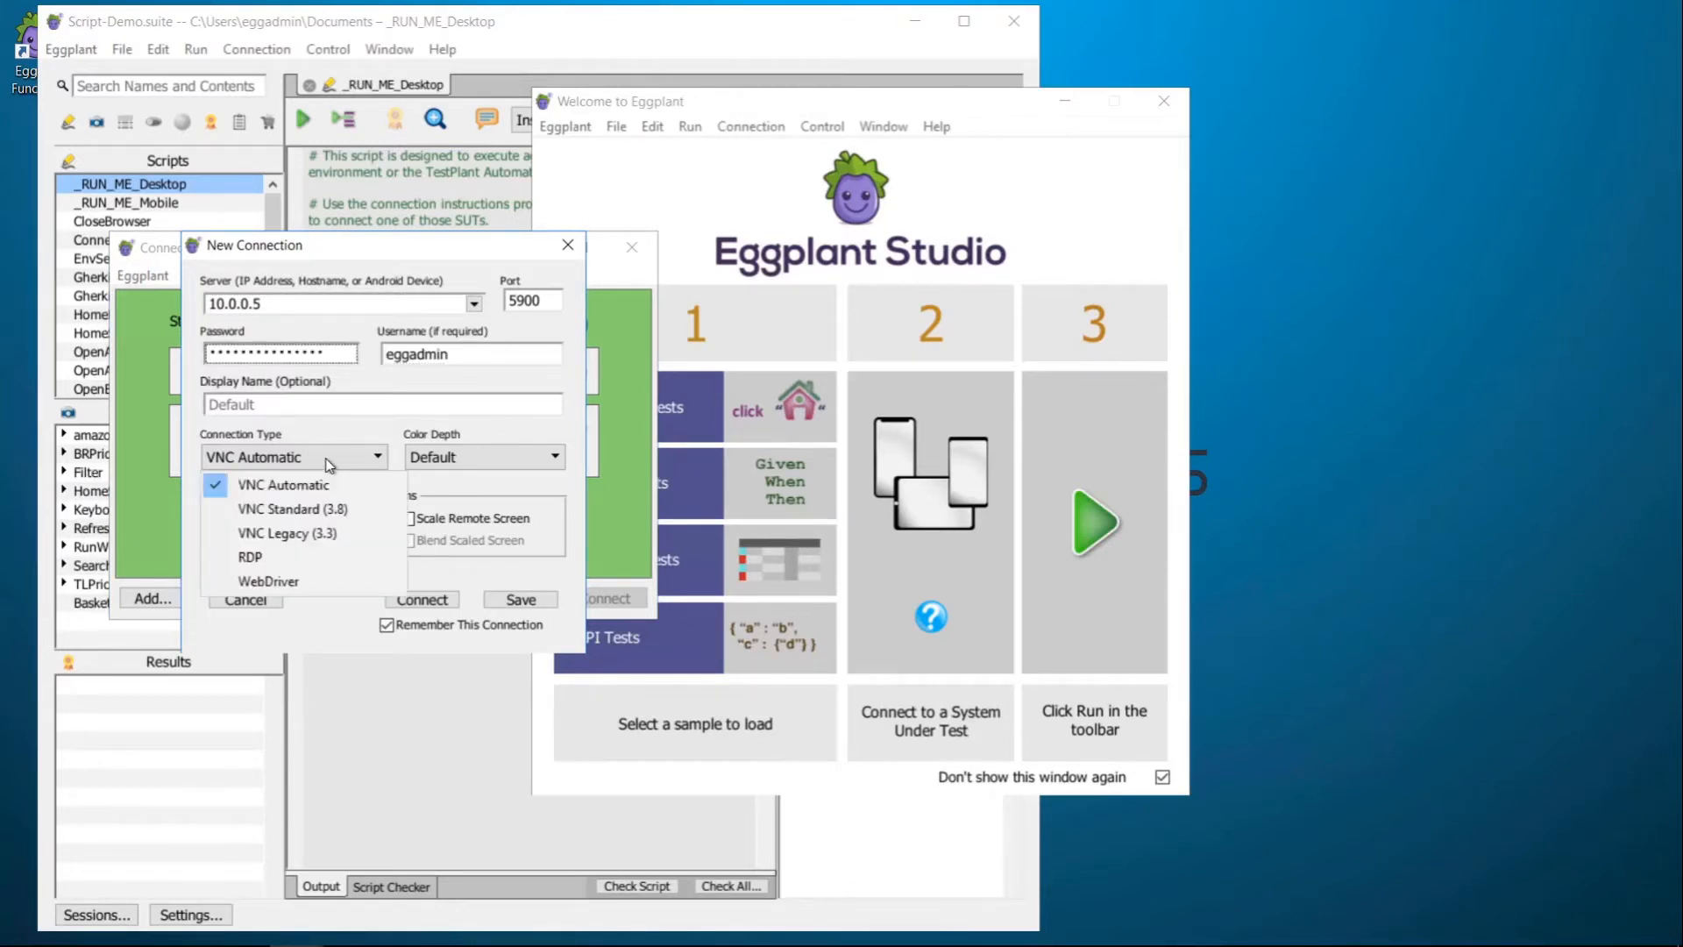
click(261, 559)
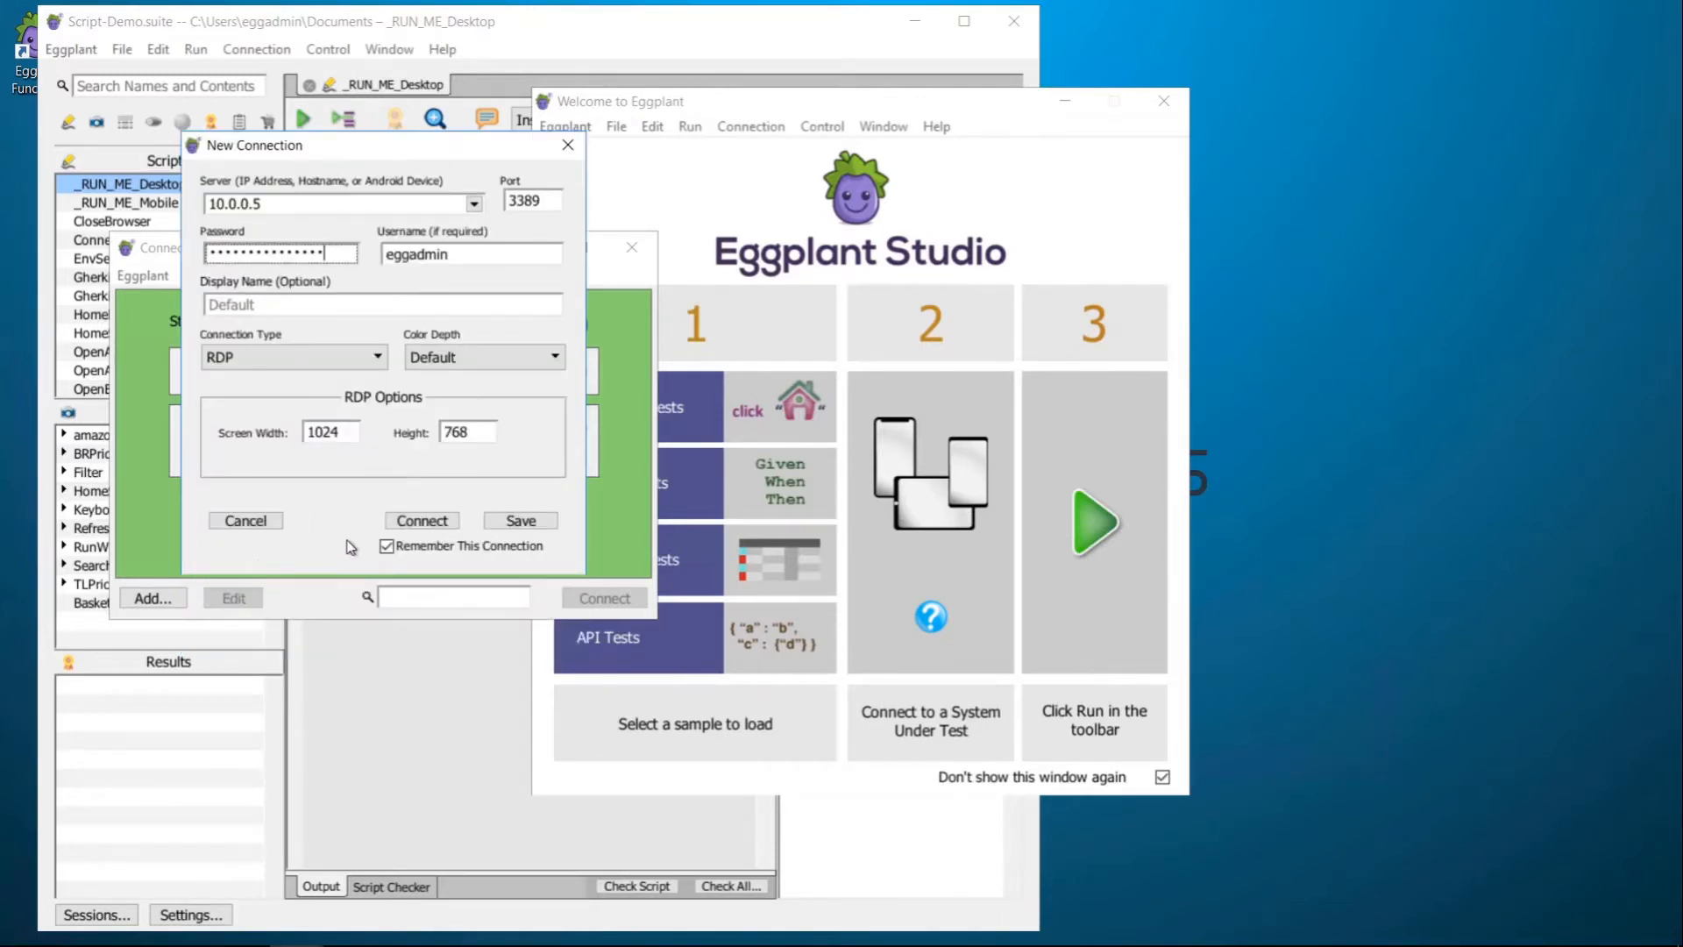
click(424, 520)
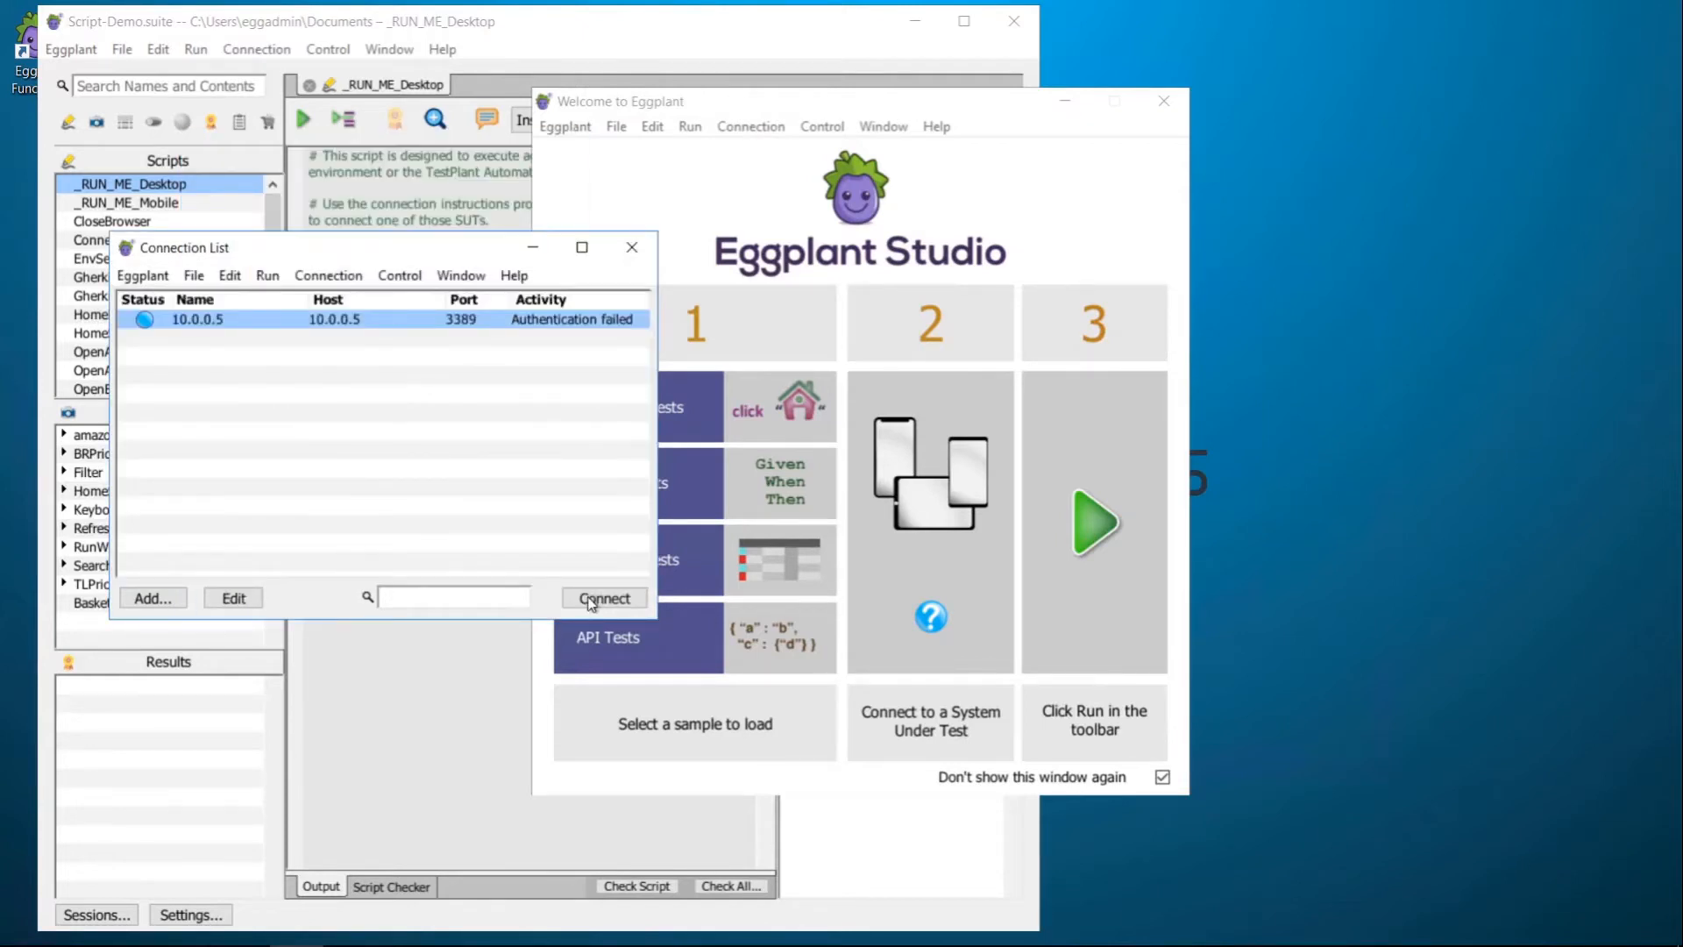
click(591, 603)
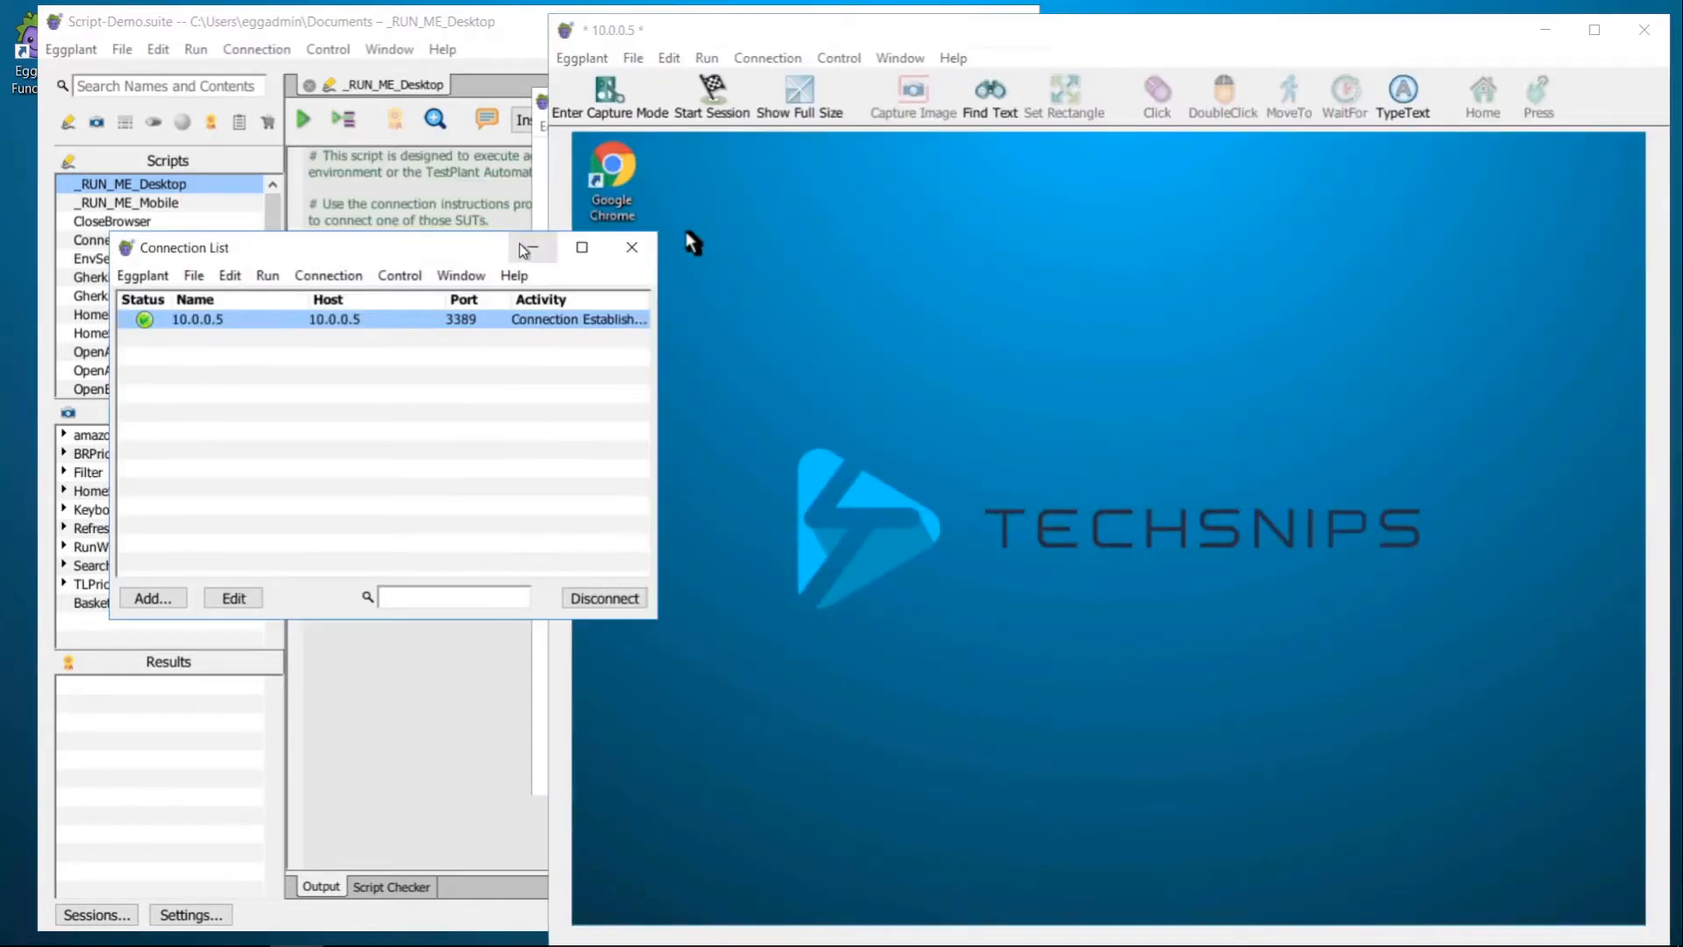
Step: Run the _RUN_ME_Desktop script against the remote system, then abort it
click(525, 250)
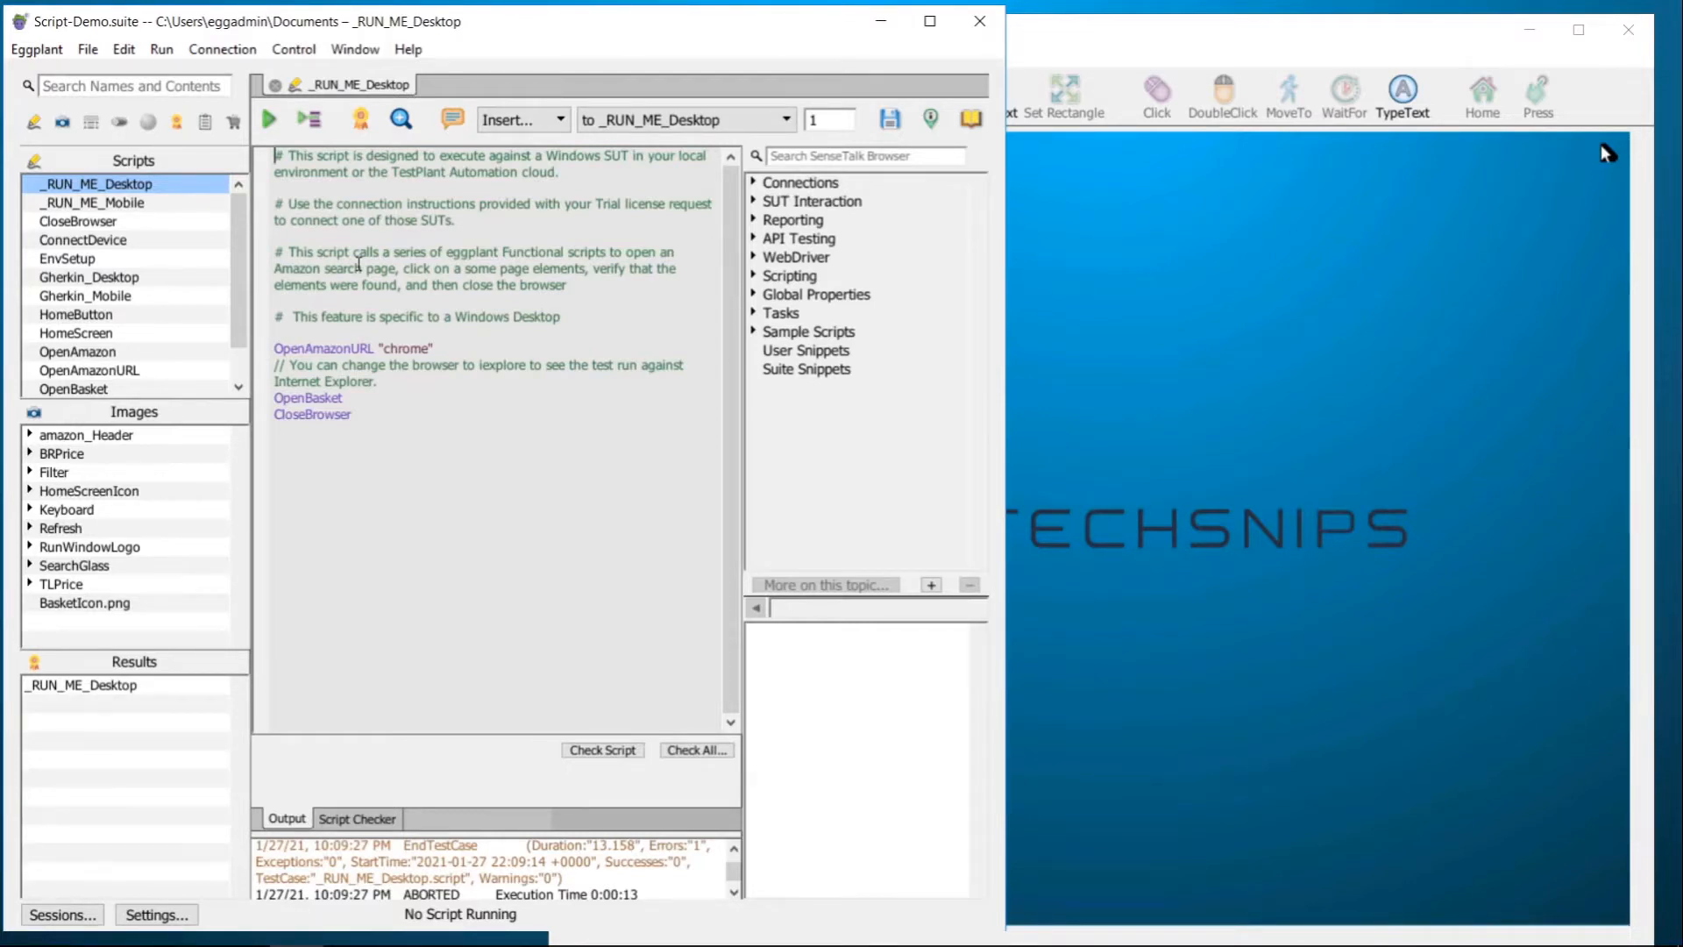
click(270, 121)
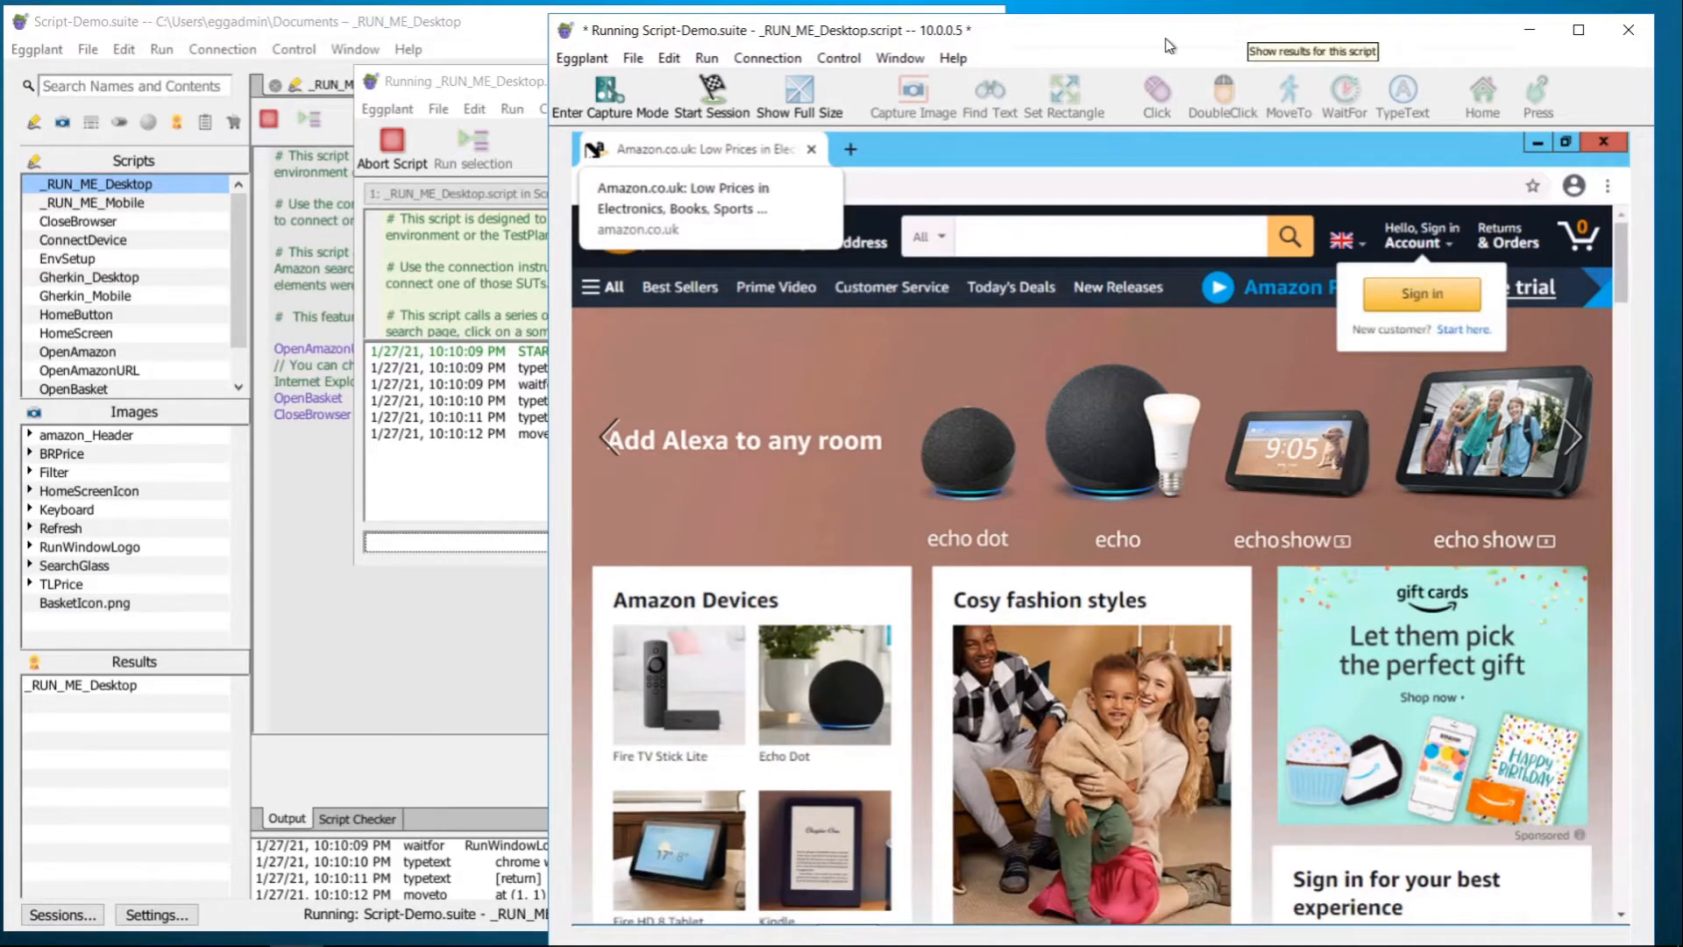
click(392, 143)
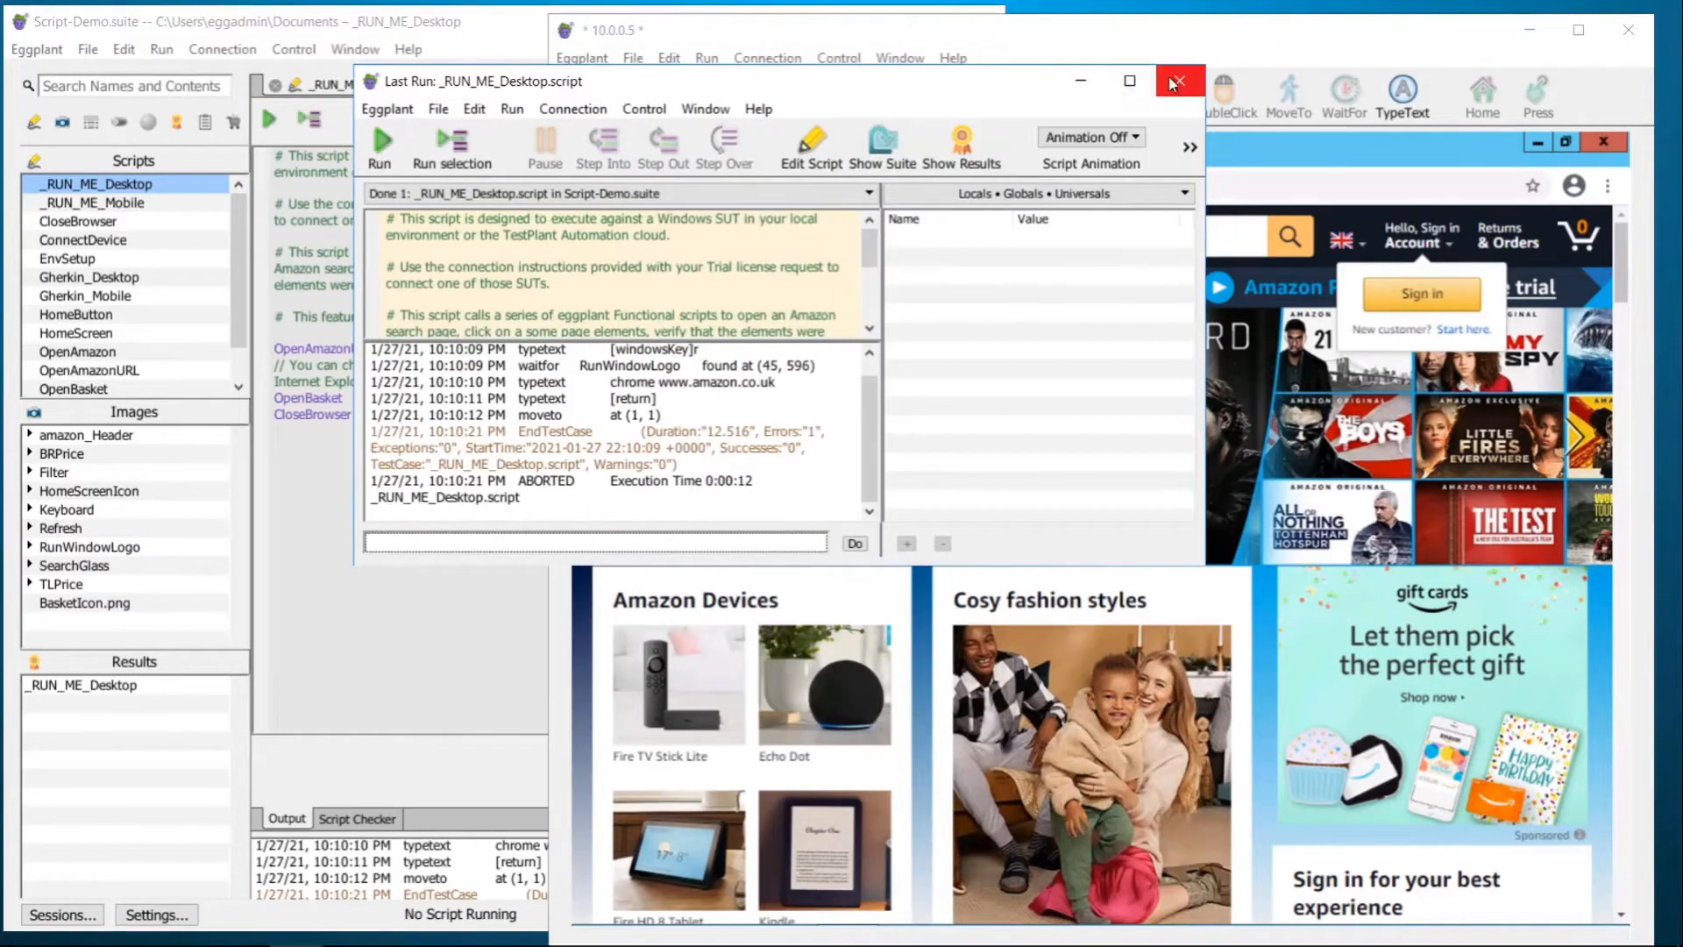
Step: Close the Last Run window, the remote system viewer and the Script-Demo suite window
click(1176, 19)
click(1628, 30)
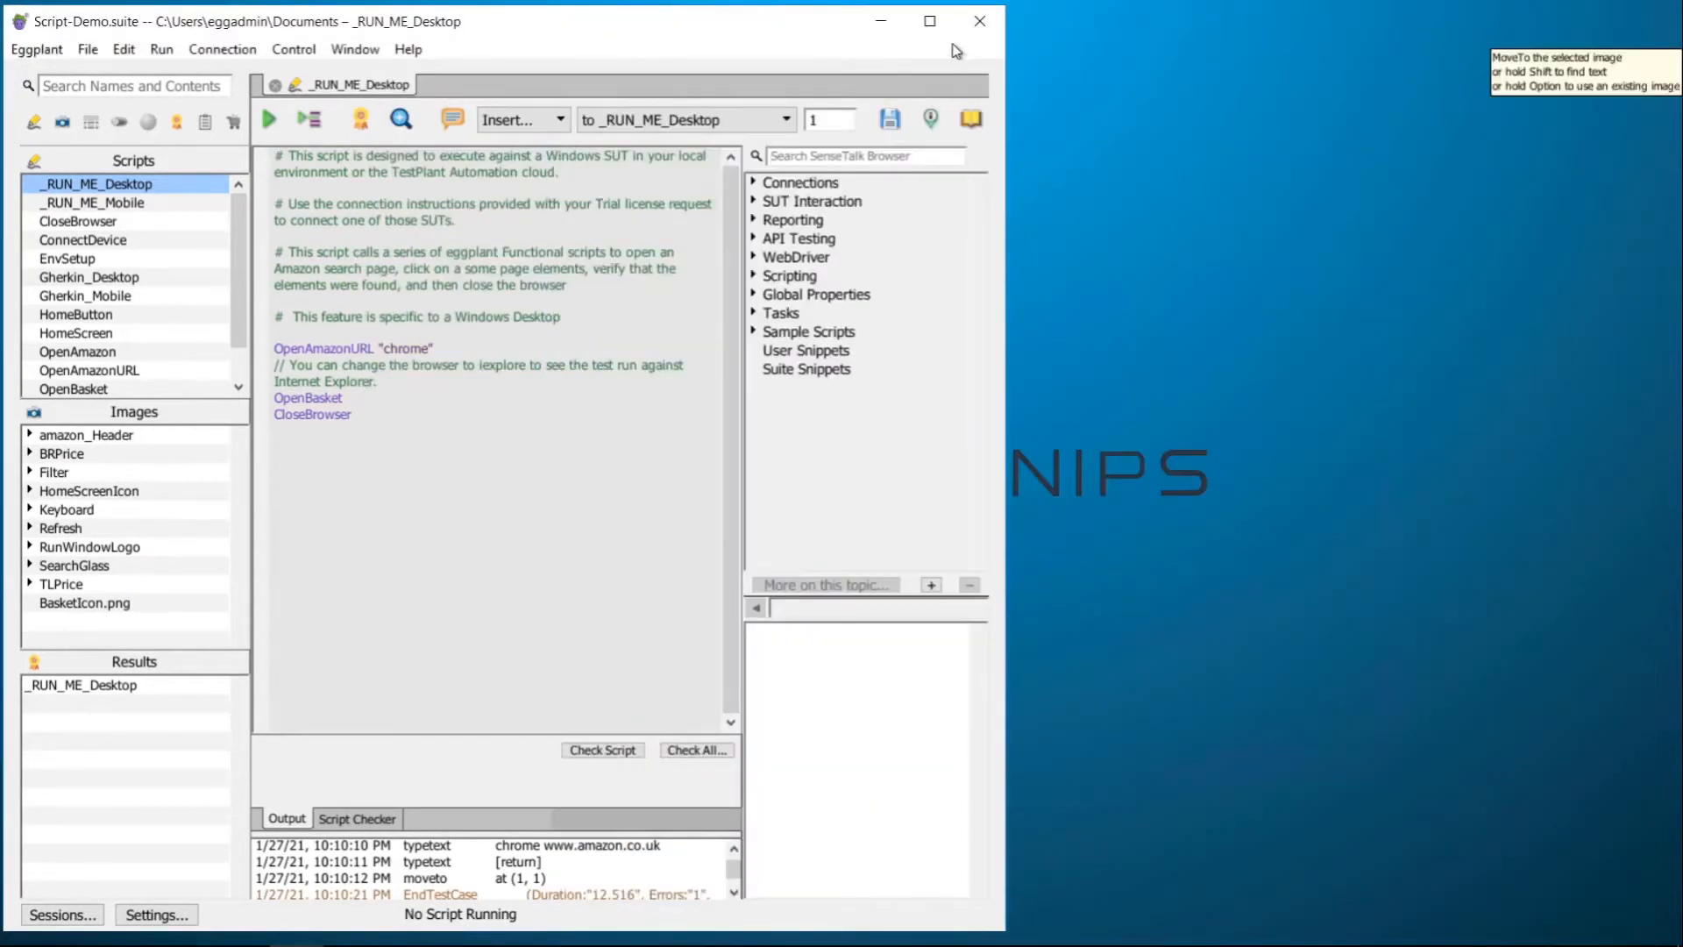
click(982, 22)
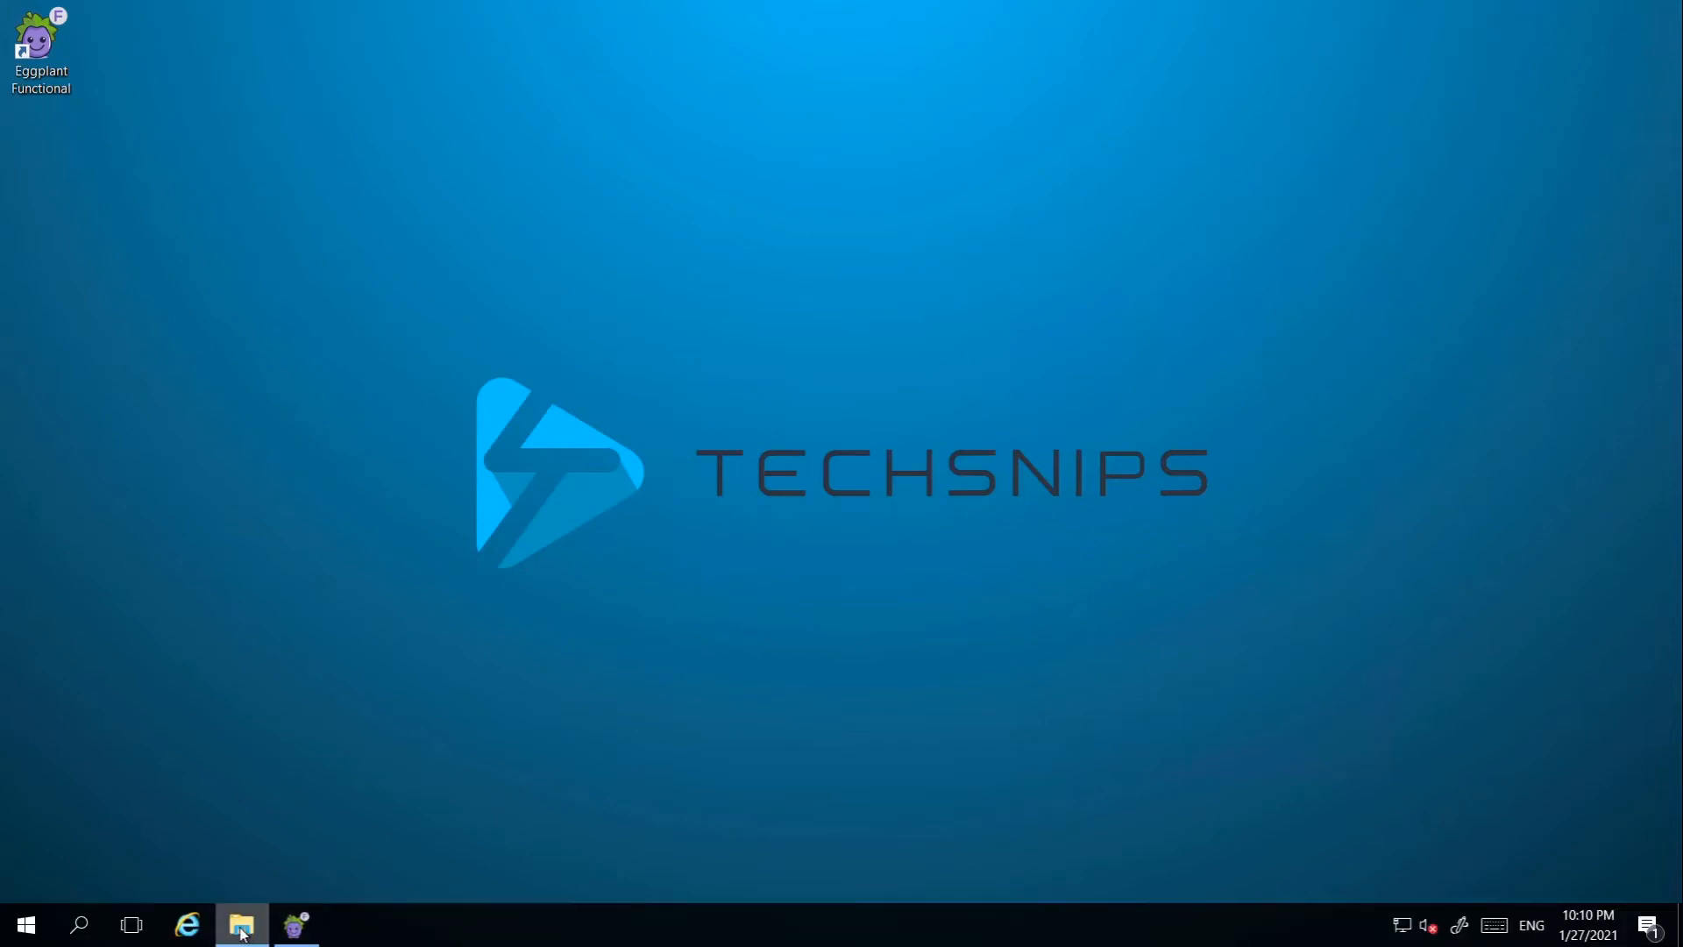
Step: Run install-dai-4-2-3.exe from the software folder, accepting the security warning
click(243, 934)
click(651, 279)
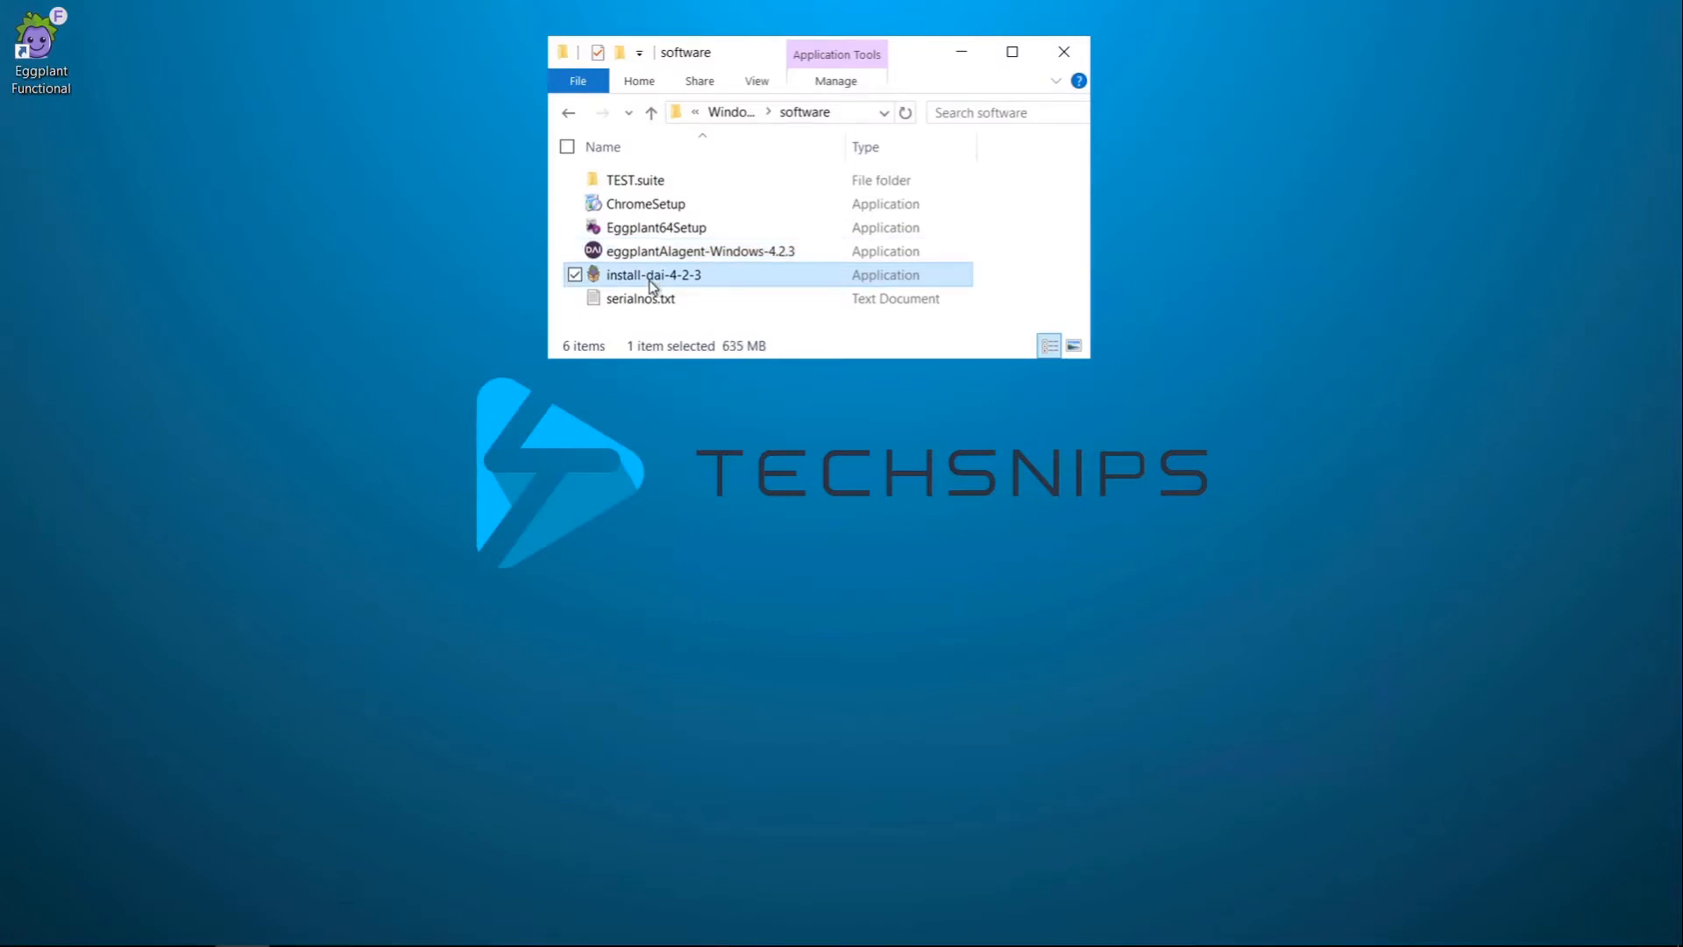
double_click(652, 279)
click(907, 512)
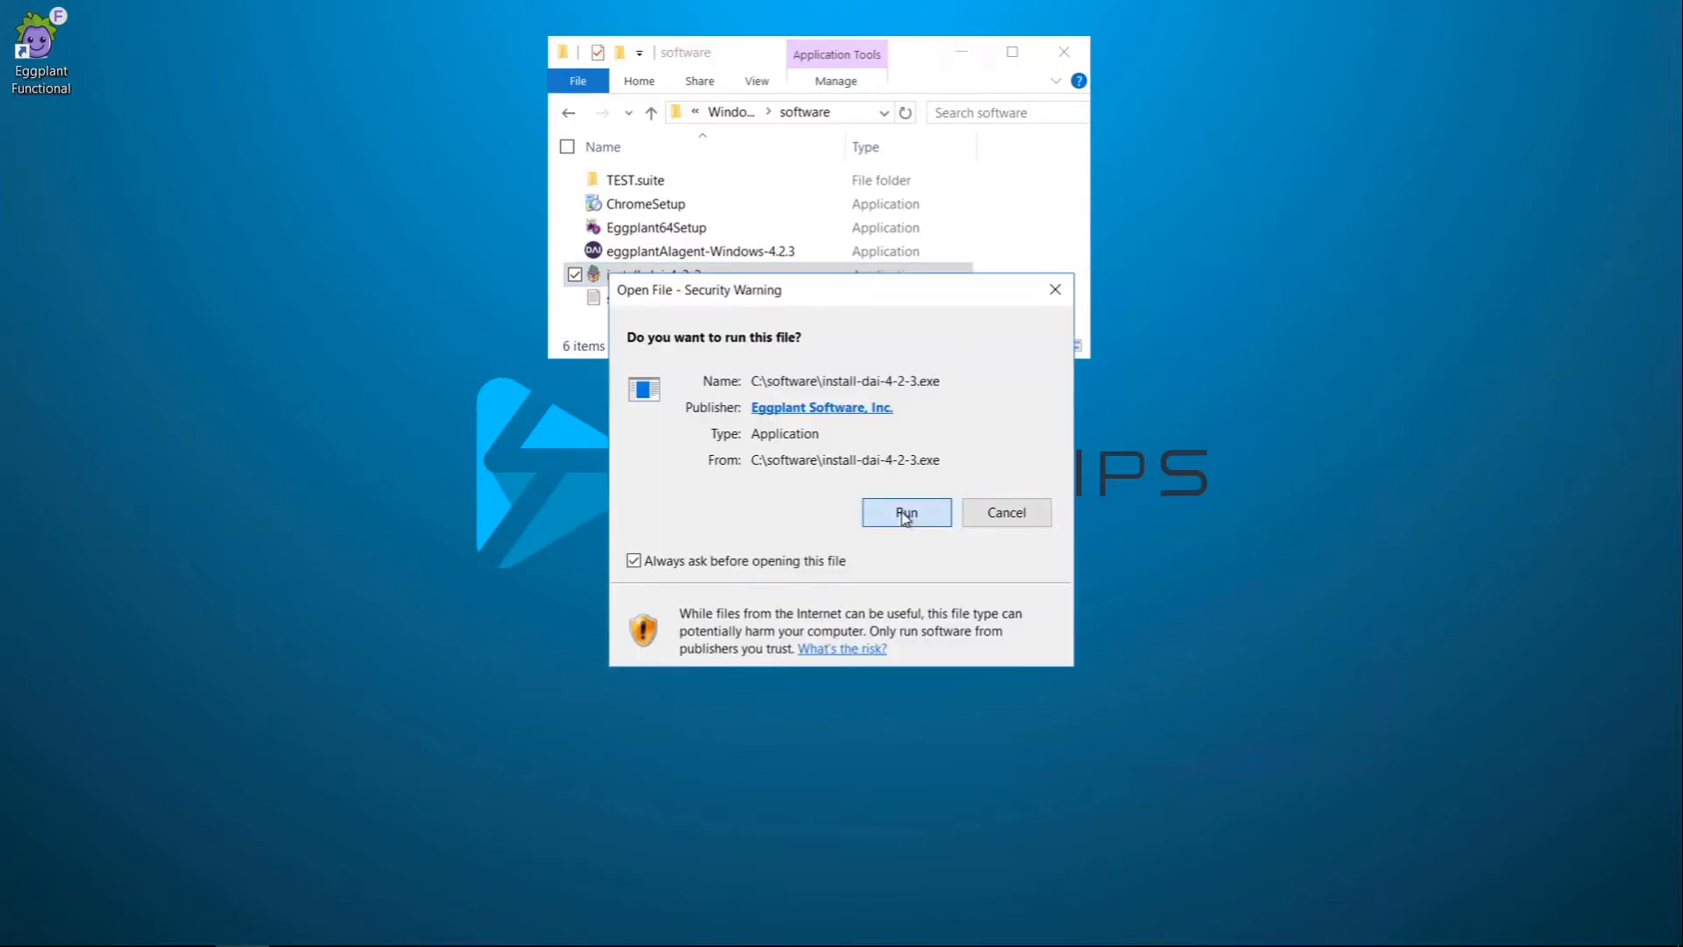
click(962, 58)
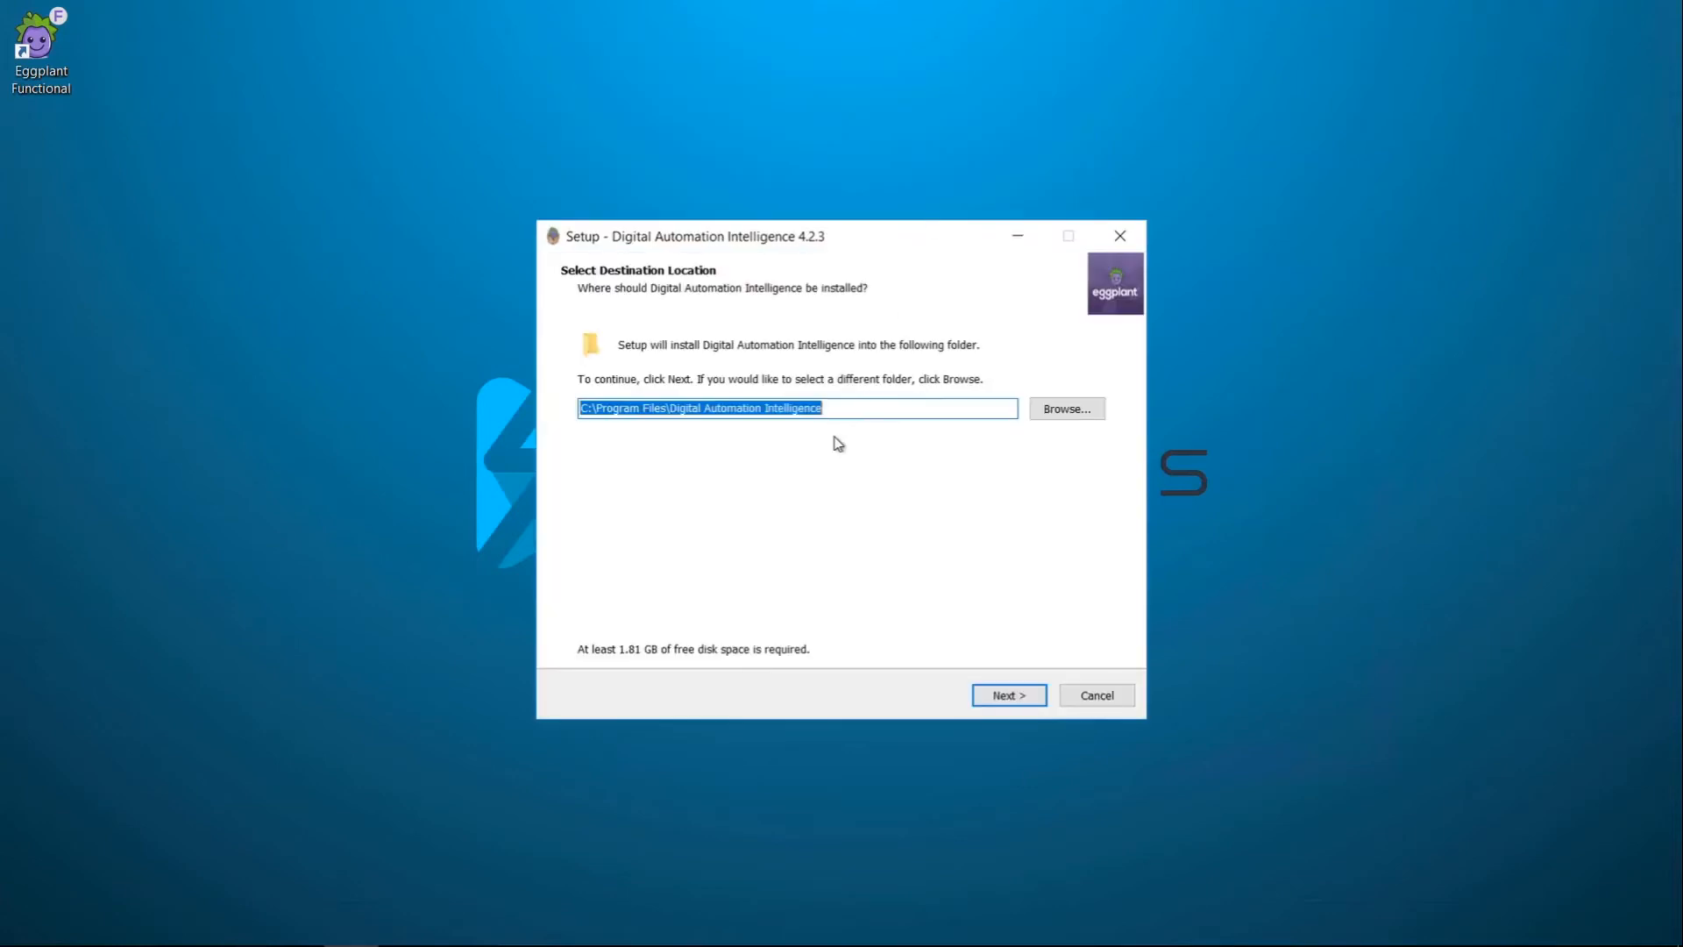
Step: Enable advanced configuration, keep default directories and port 8000, and begin the DAI installation
click(1002, 695)
click(591, 372)
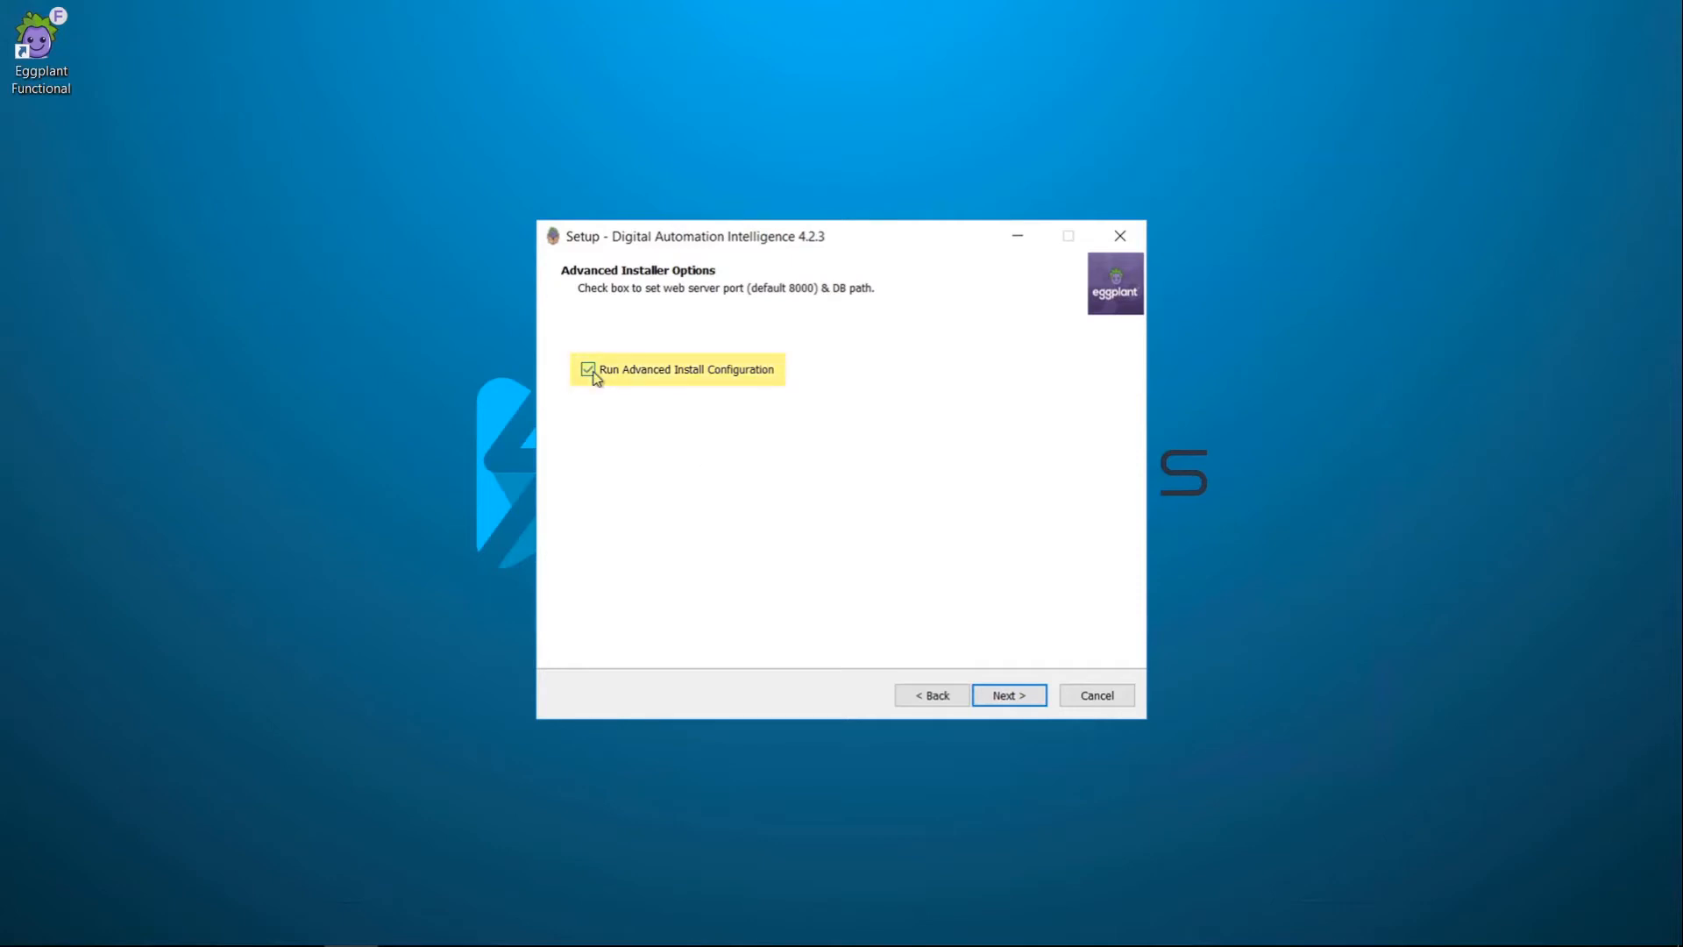
click(1016, 700)
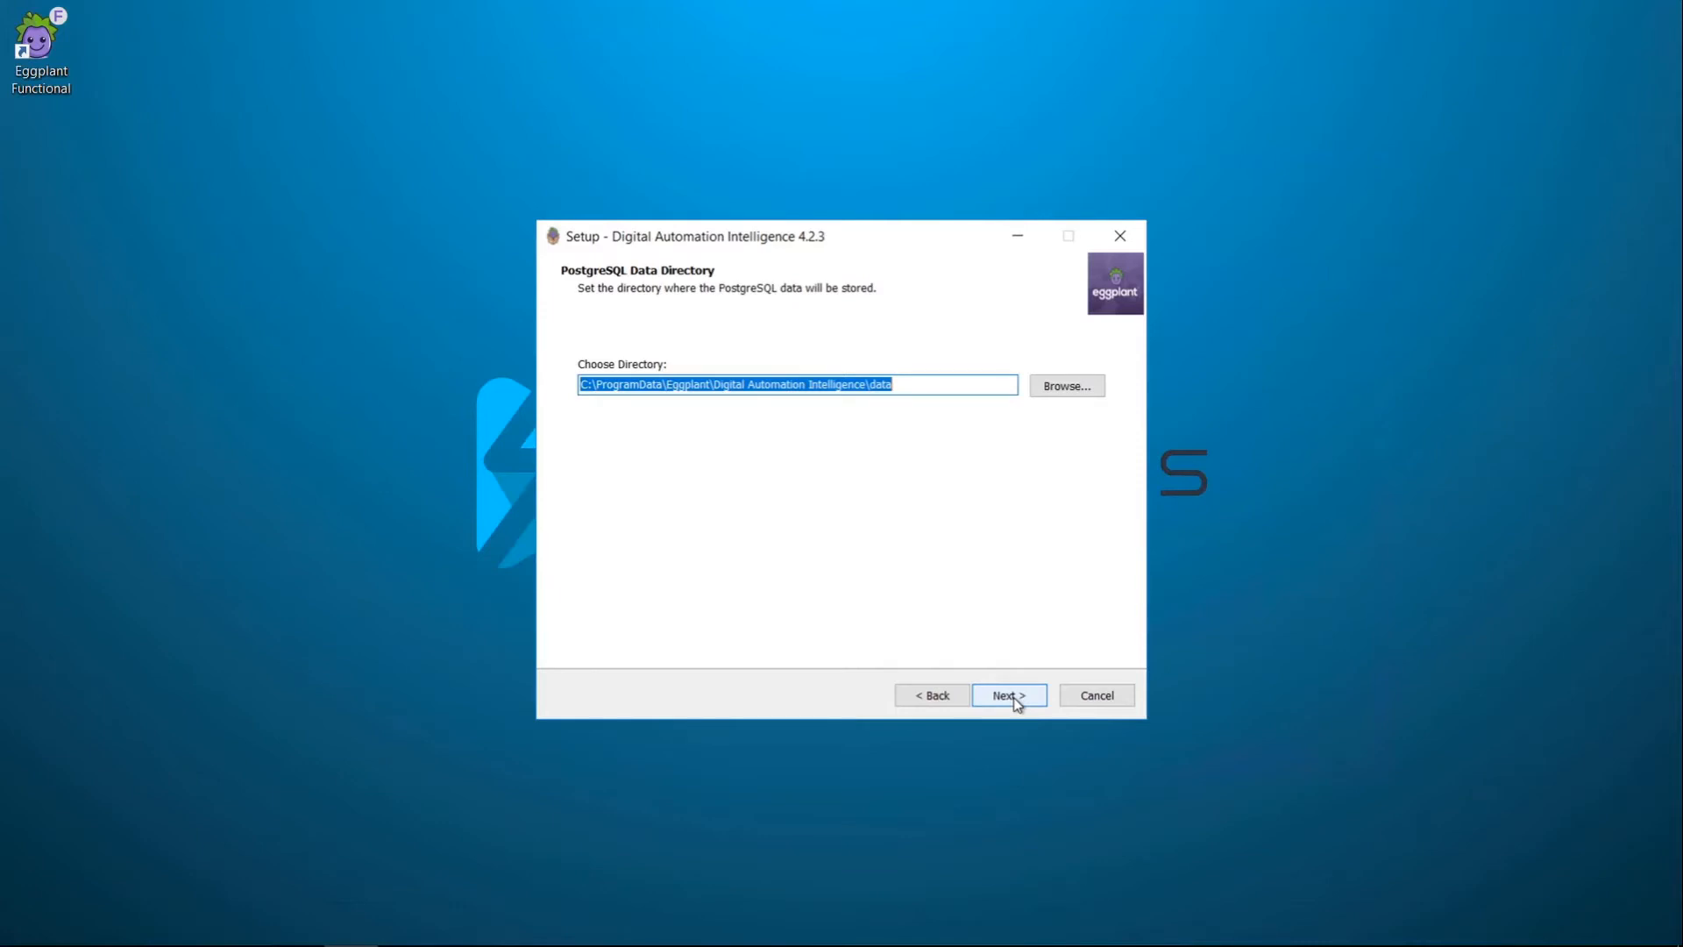
click(1015, 700)
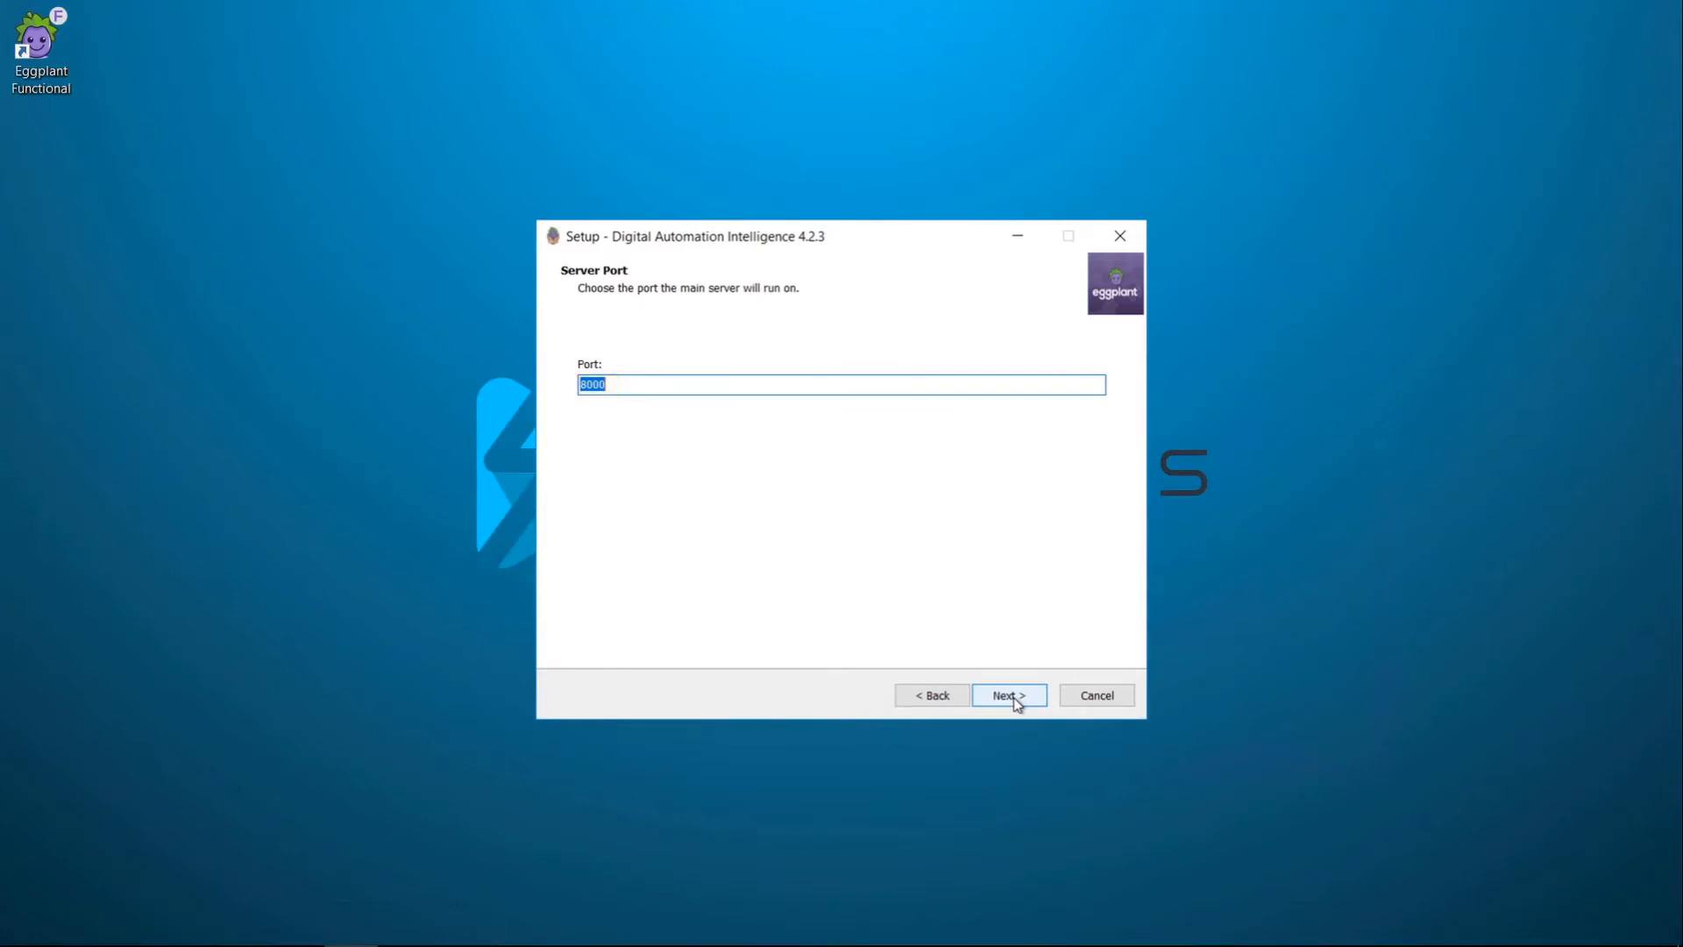
click(1014, 698)
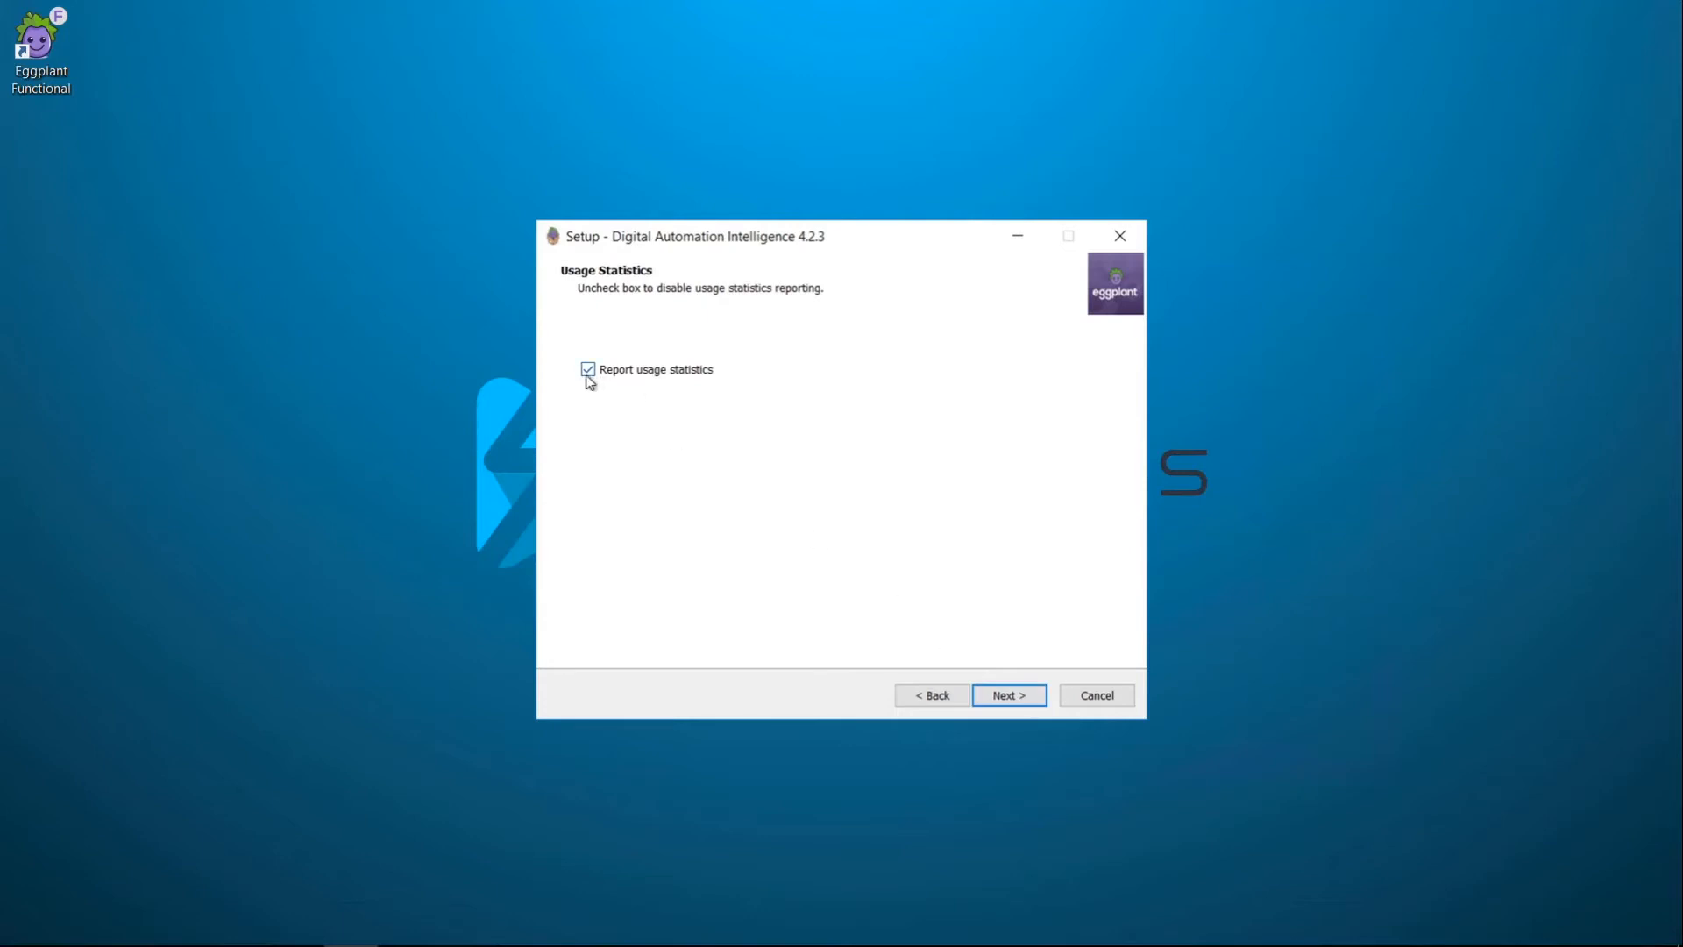
click(1014, 699)
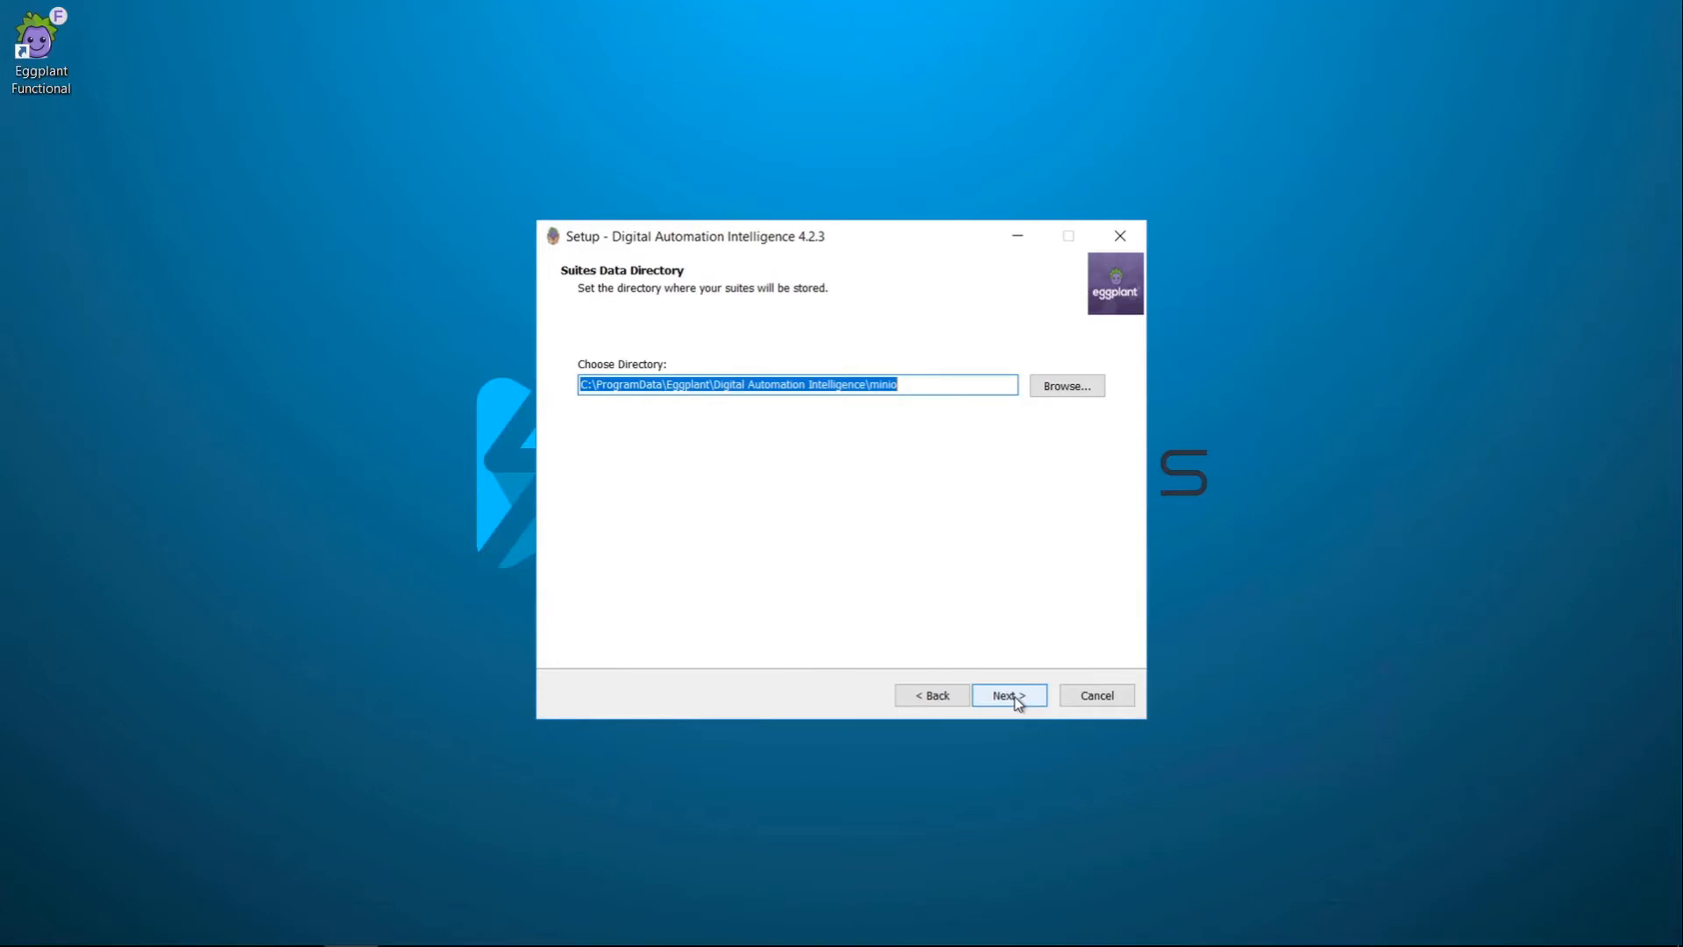
click(1015, 699)
click(1016, 699)
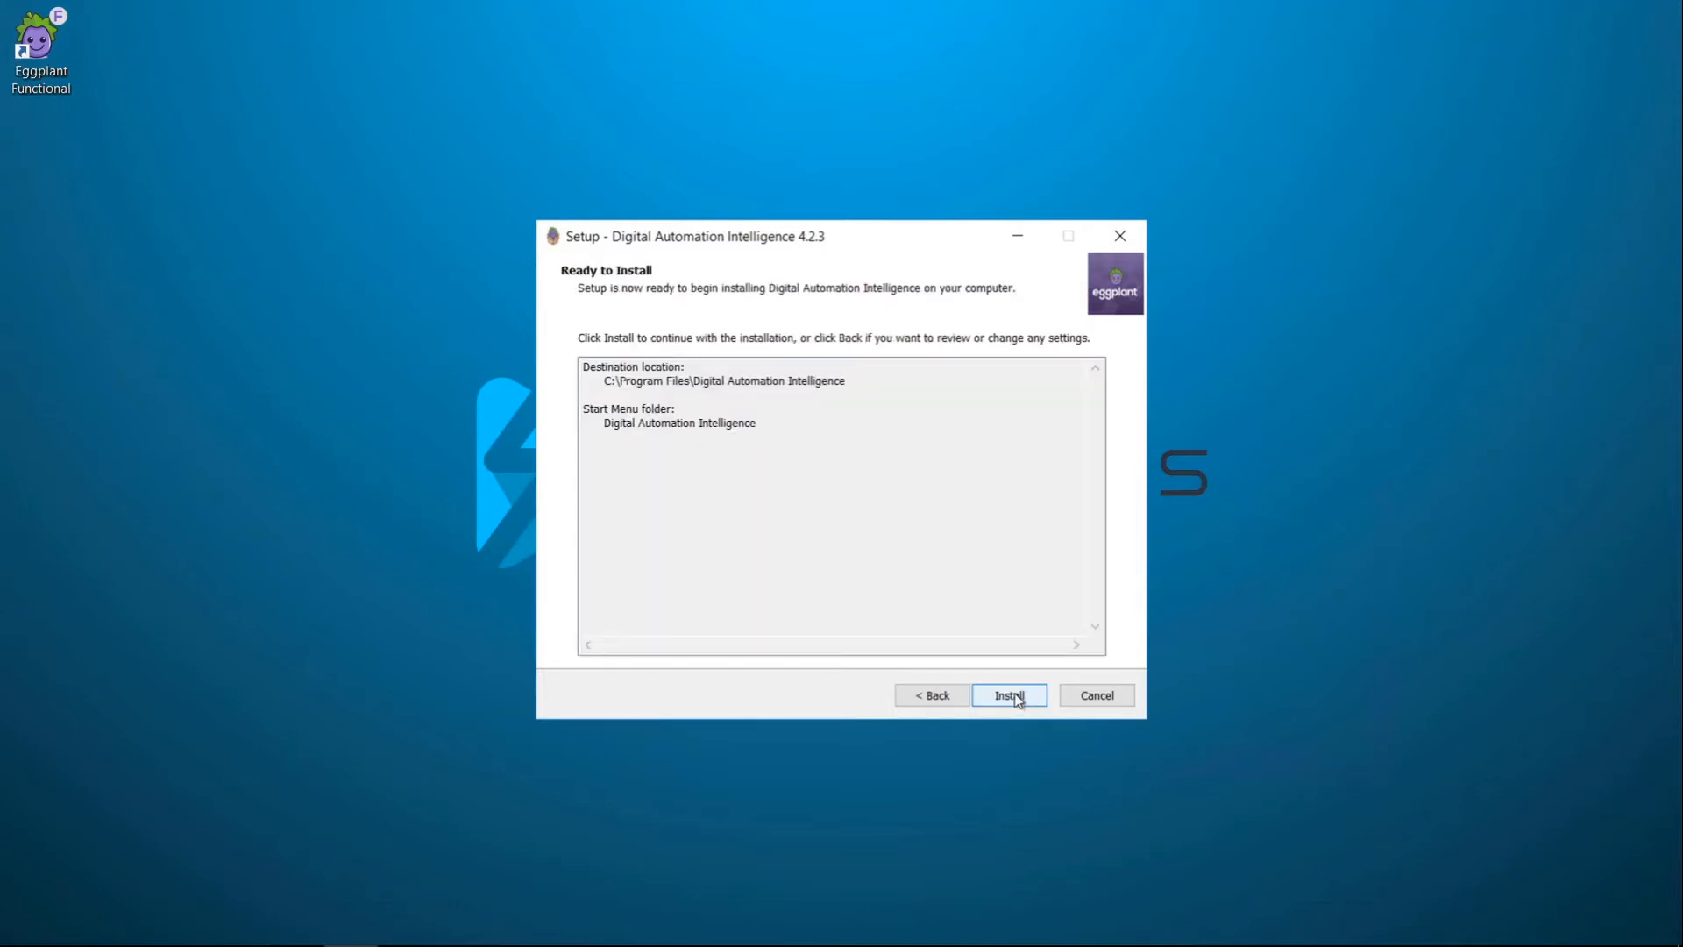
click(1014, 698)
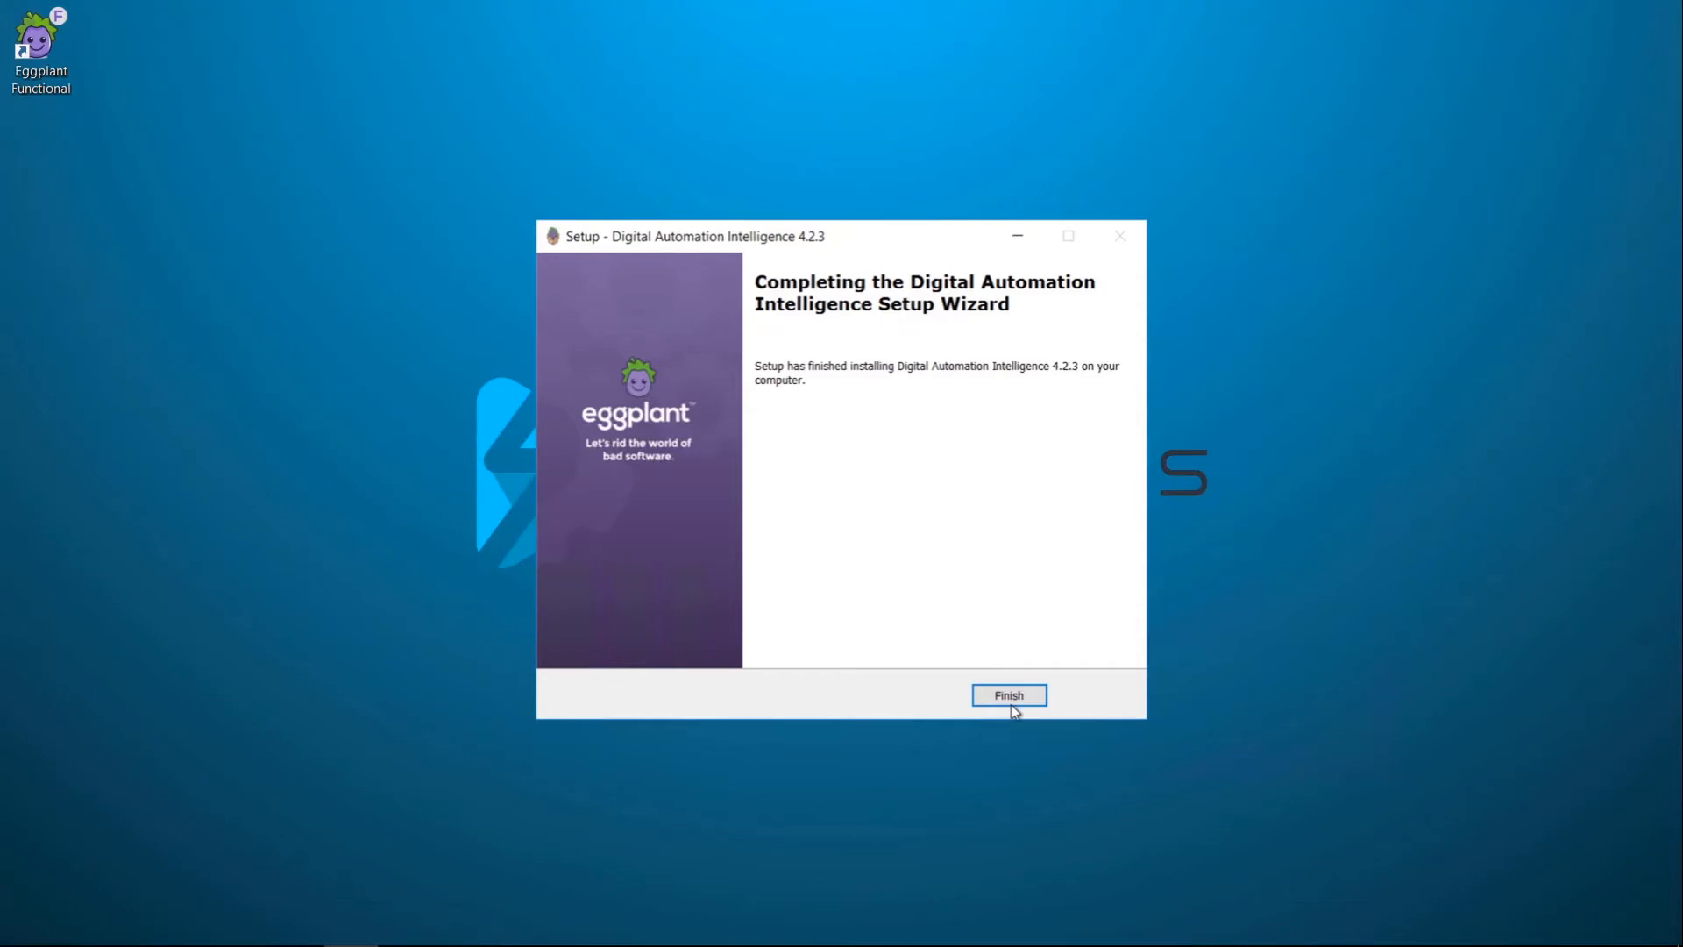
Step: Finish setup and confirm the admin account dialog with the pasted licence key
click(1010, 702)
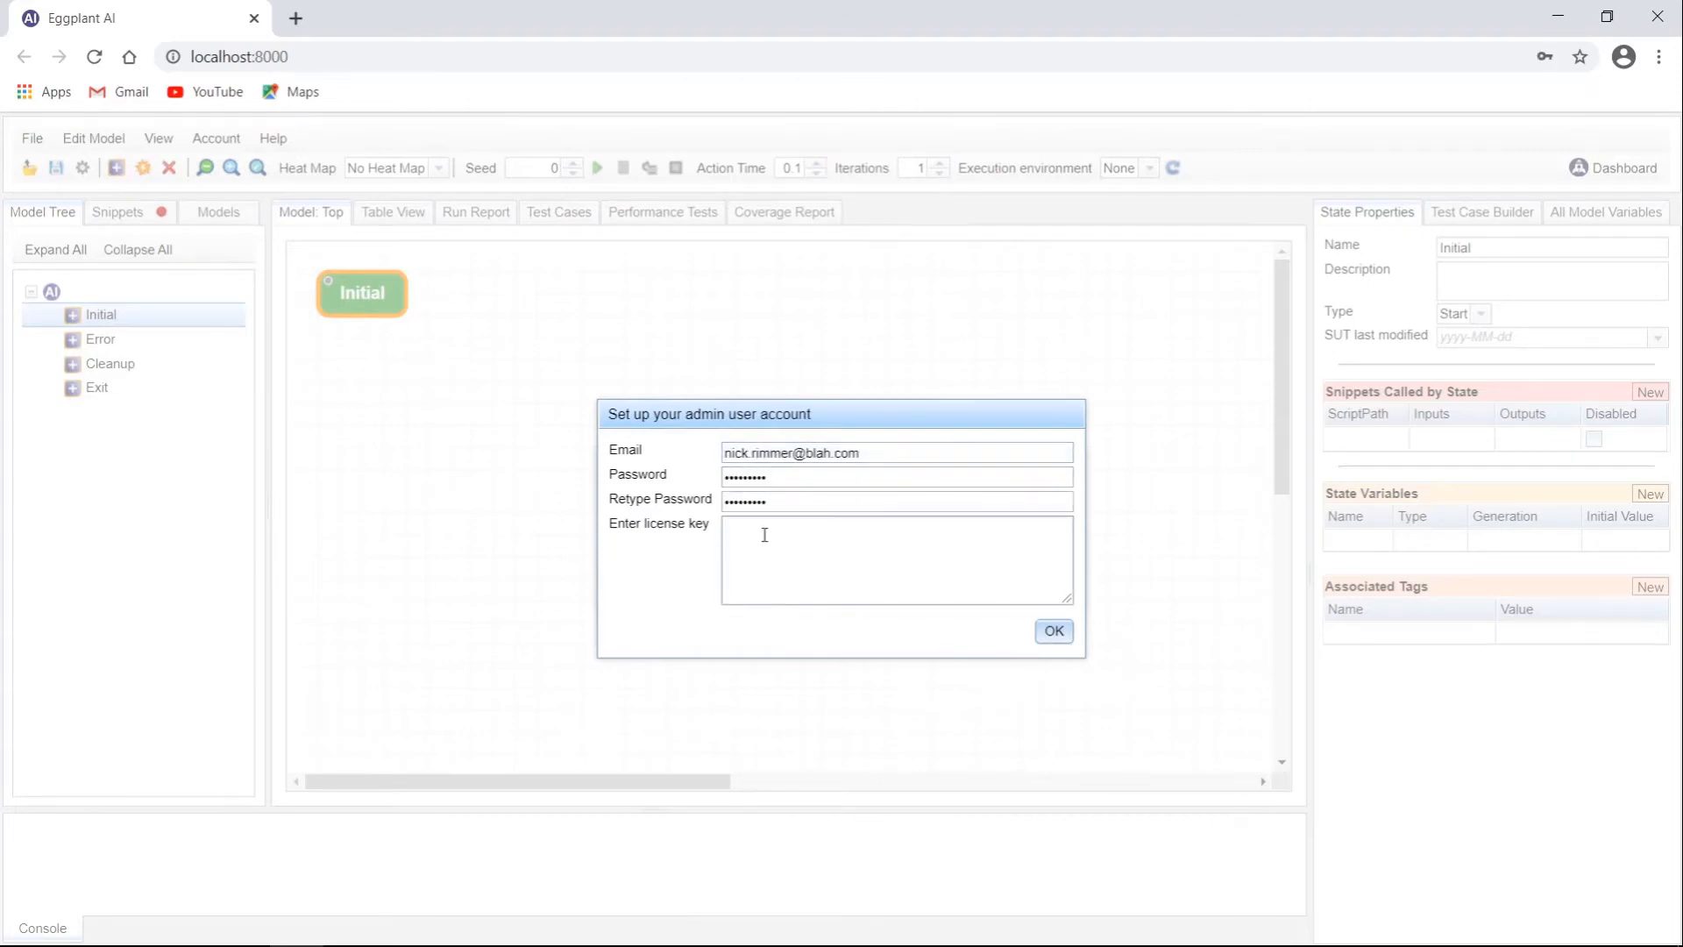
key(ctrl+v)
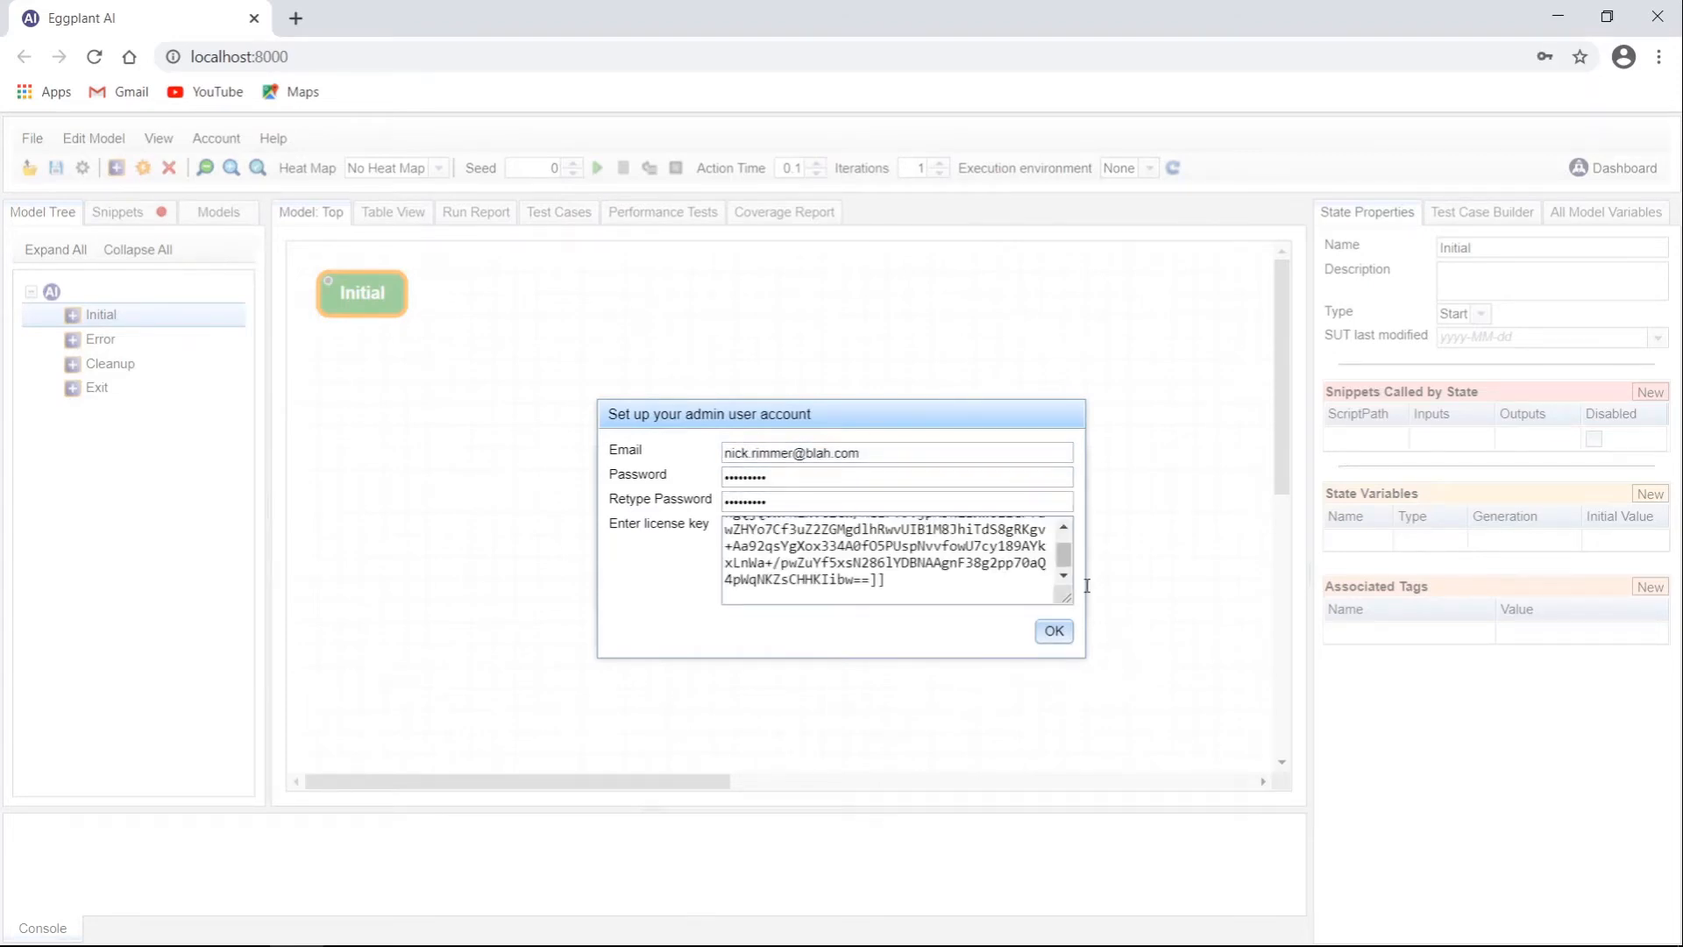
click(1052, 630)
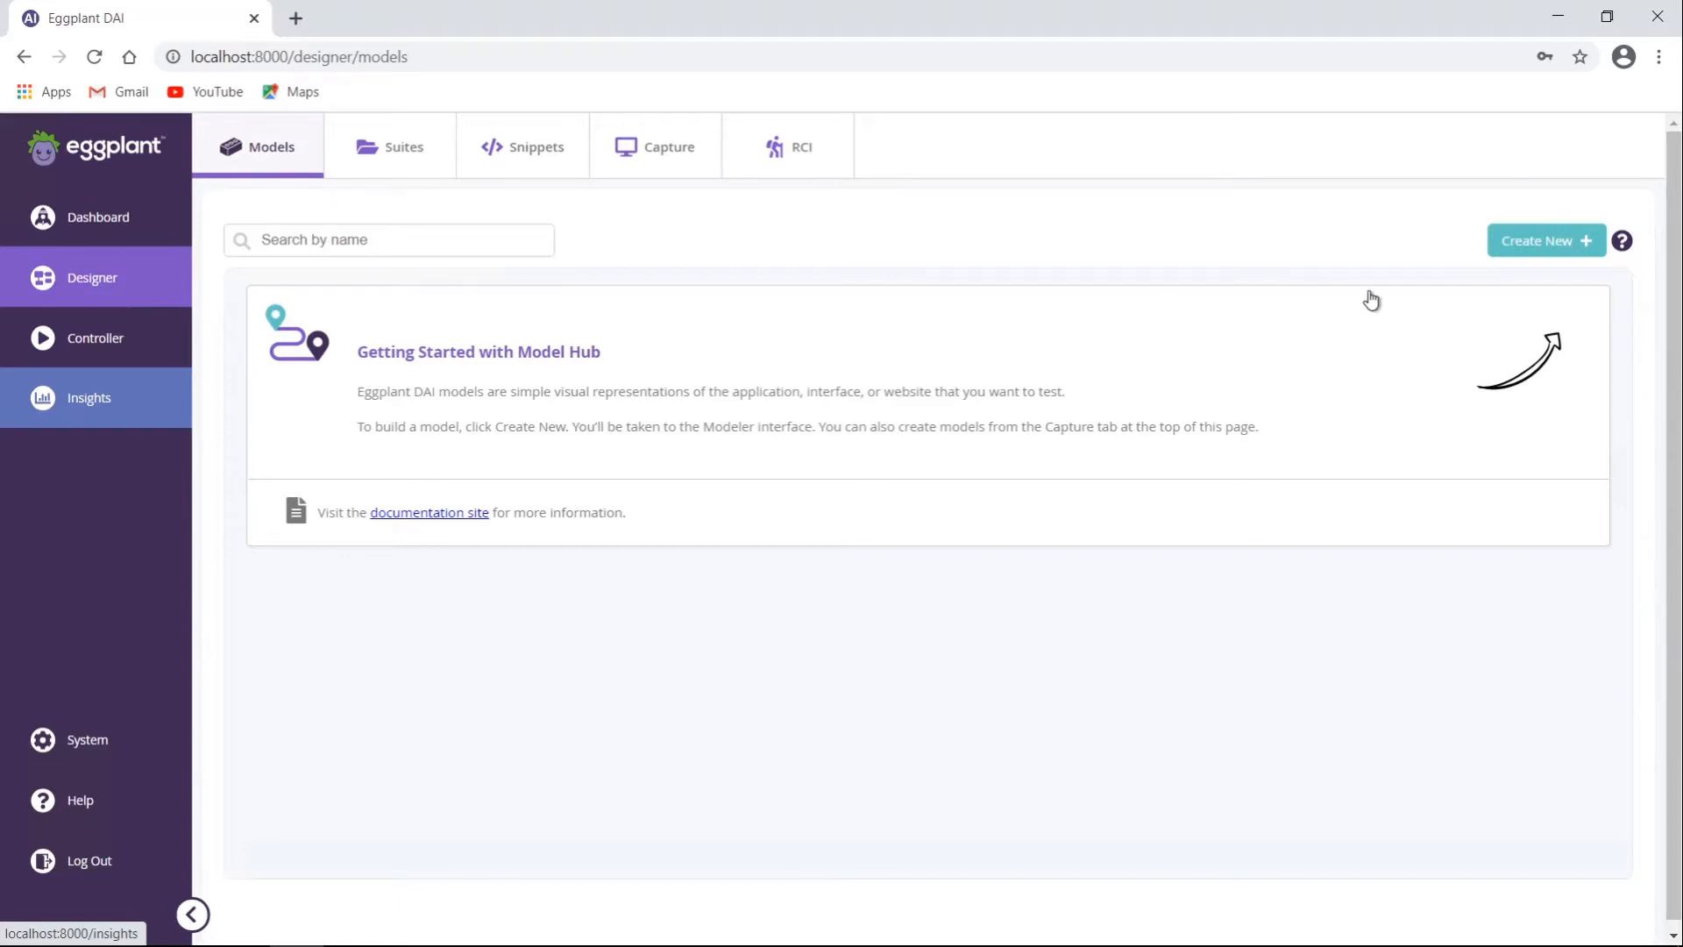
Step: Create a new model and rename its Initial state to 'Open Web Page'
click(1541, 247)
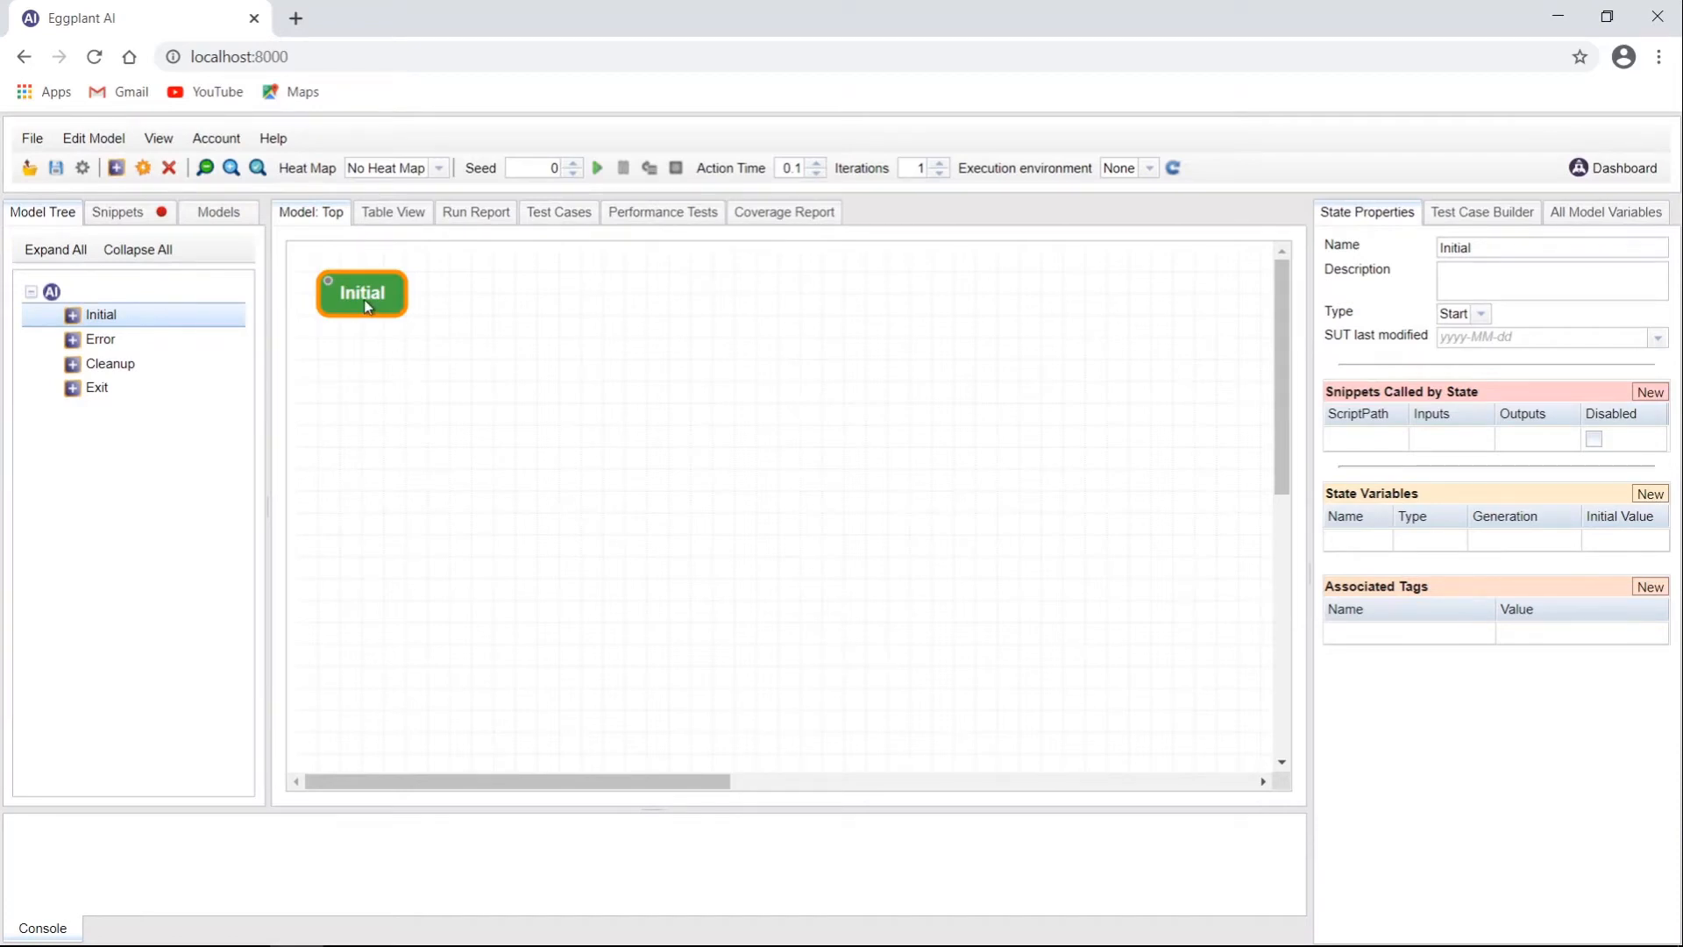
double_click(1519, 254)
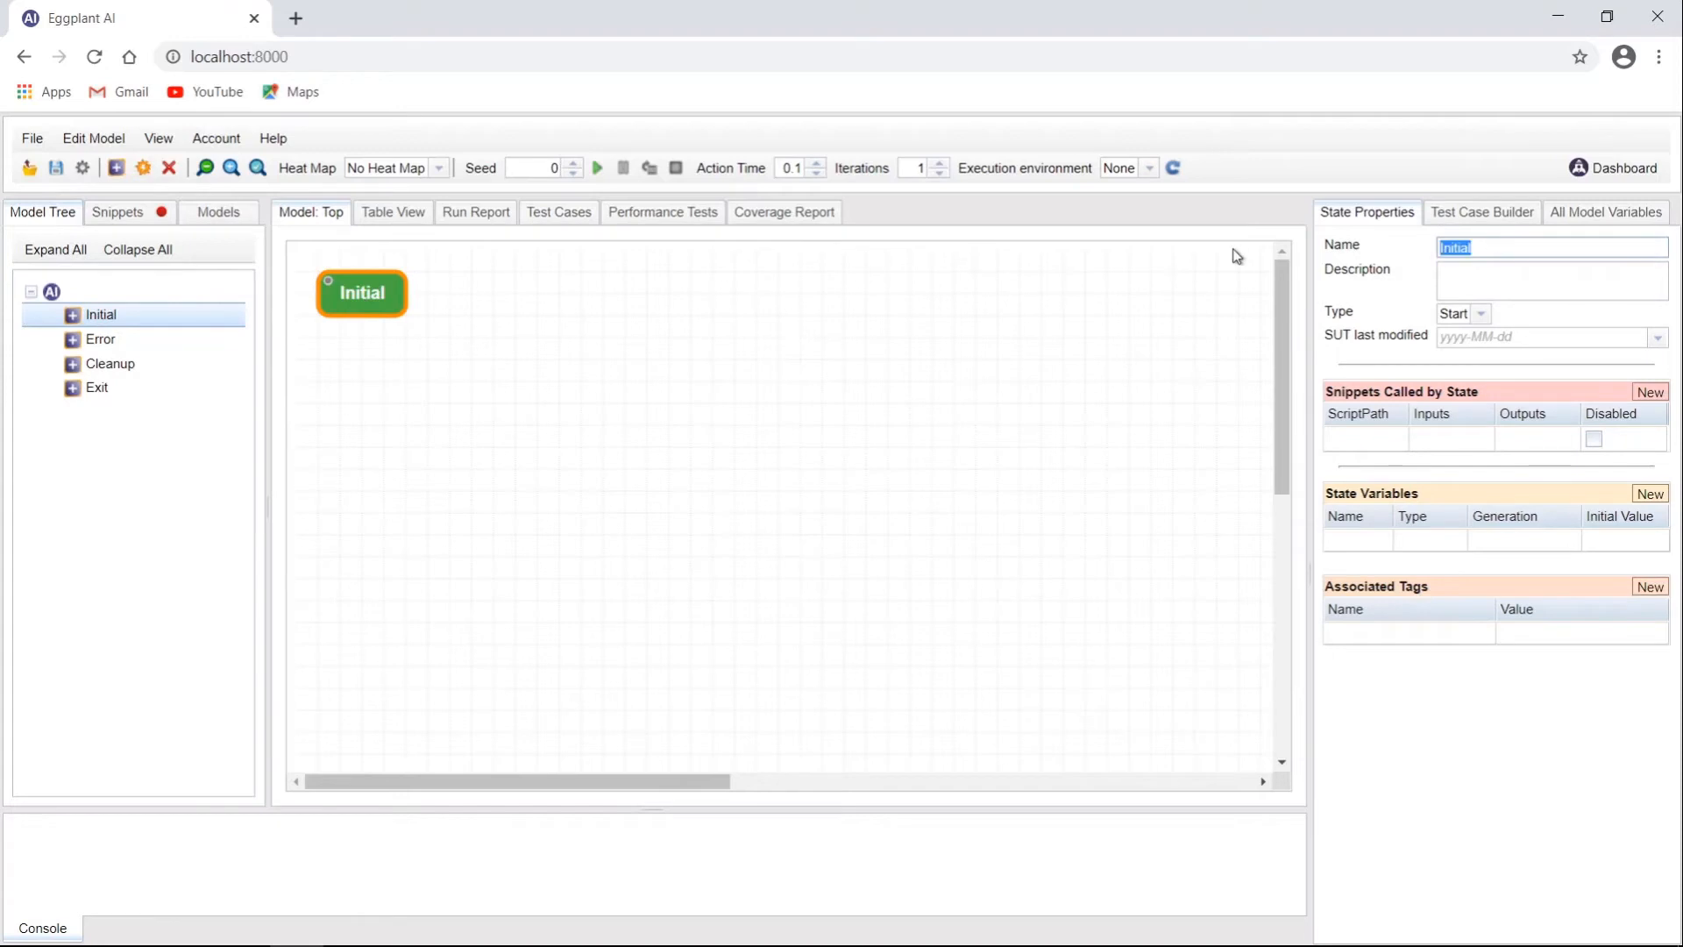
text(Open Web Page)
click(582, 399)
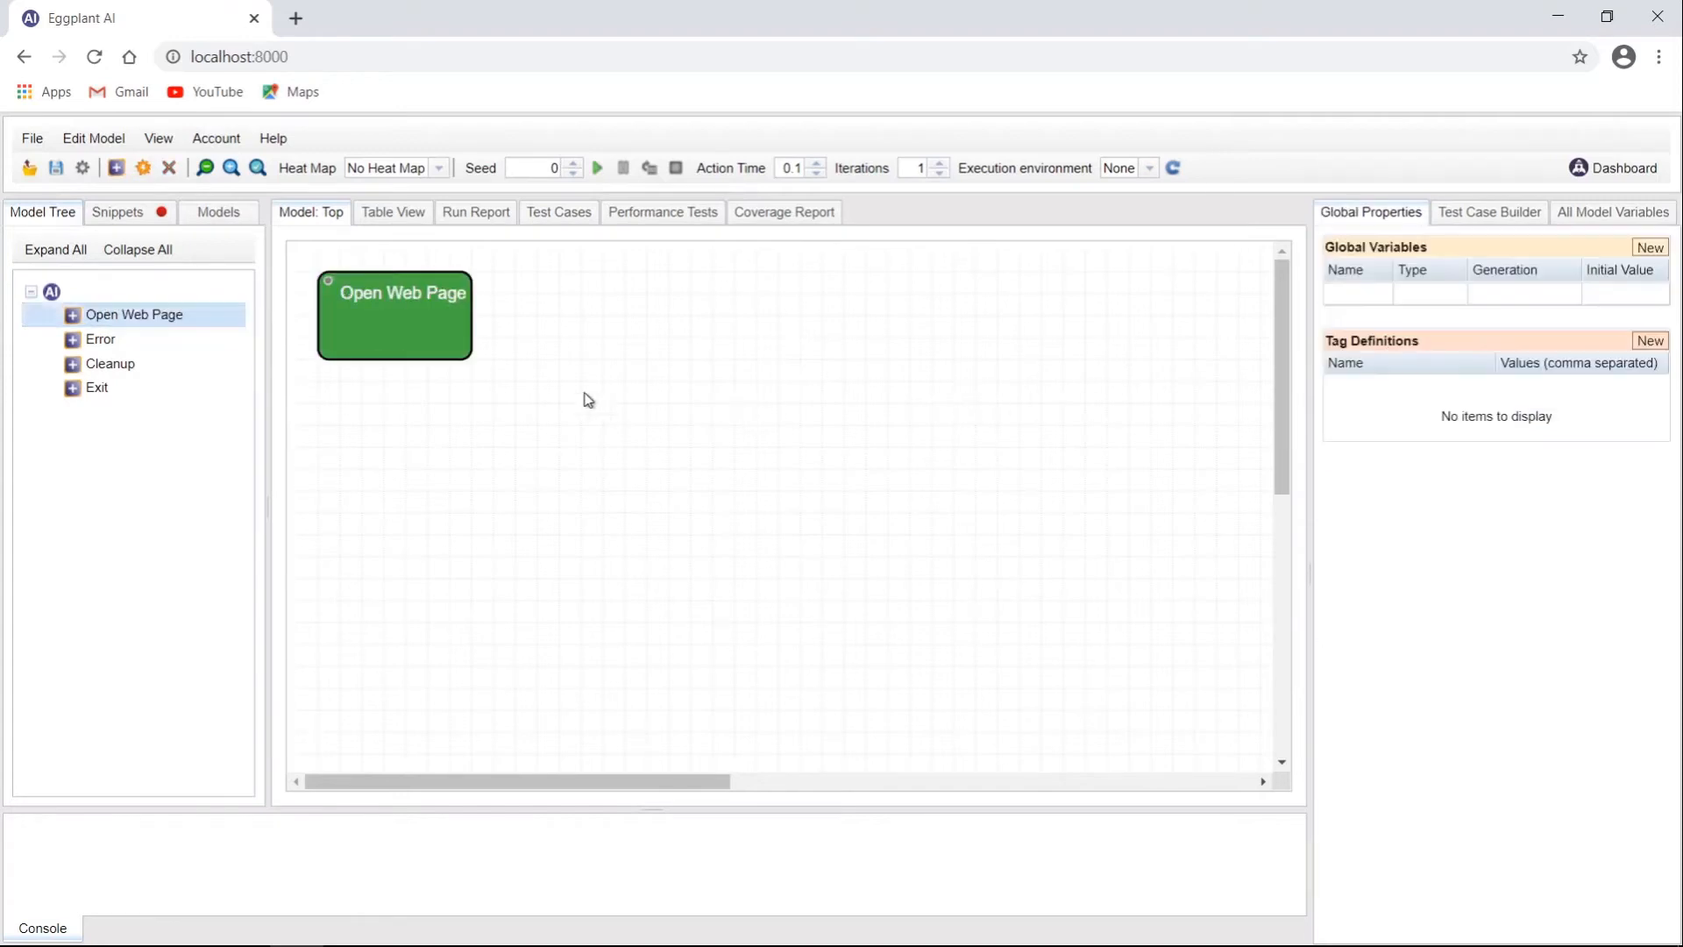
click(421, 349)
drag(388, 327, 407, 325)
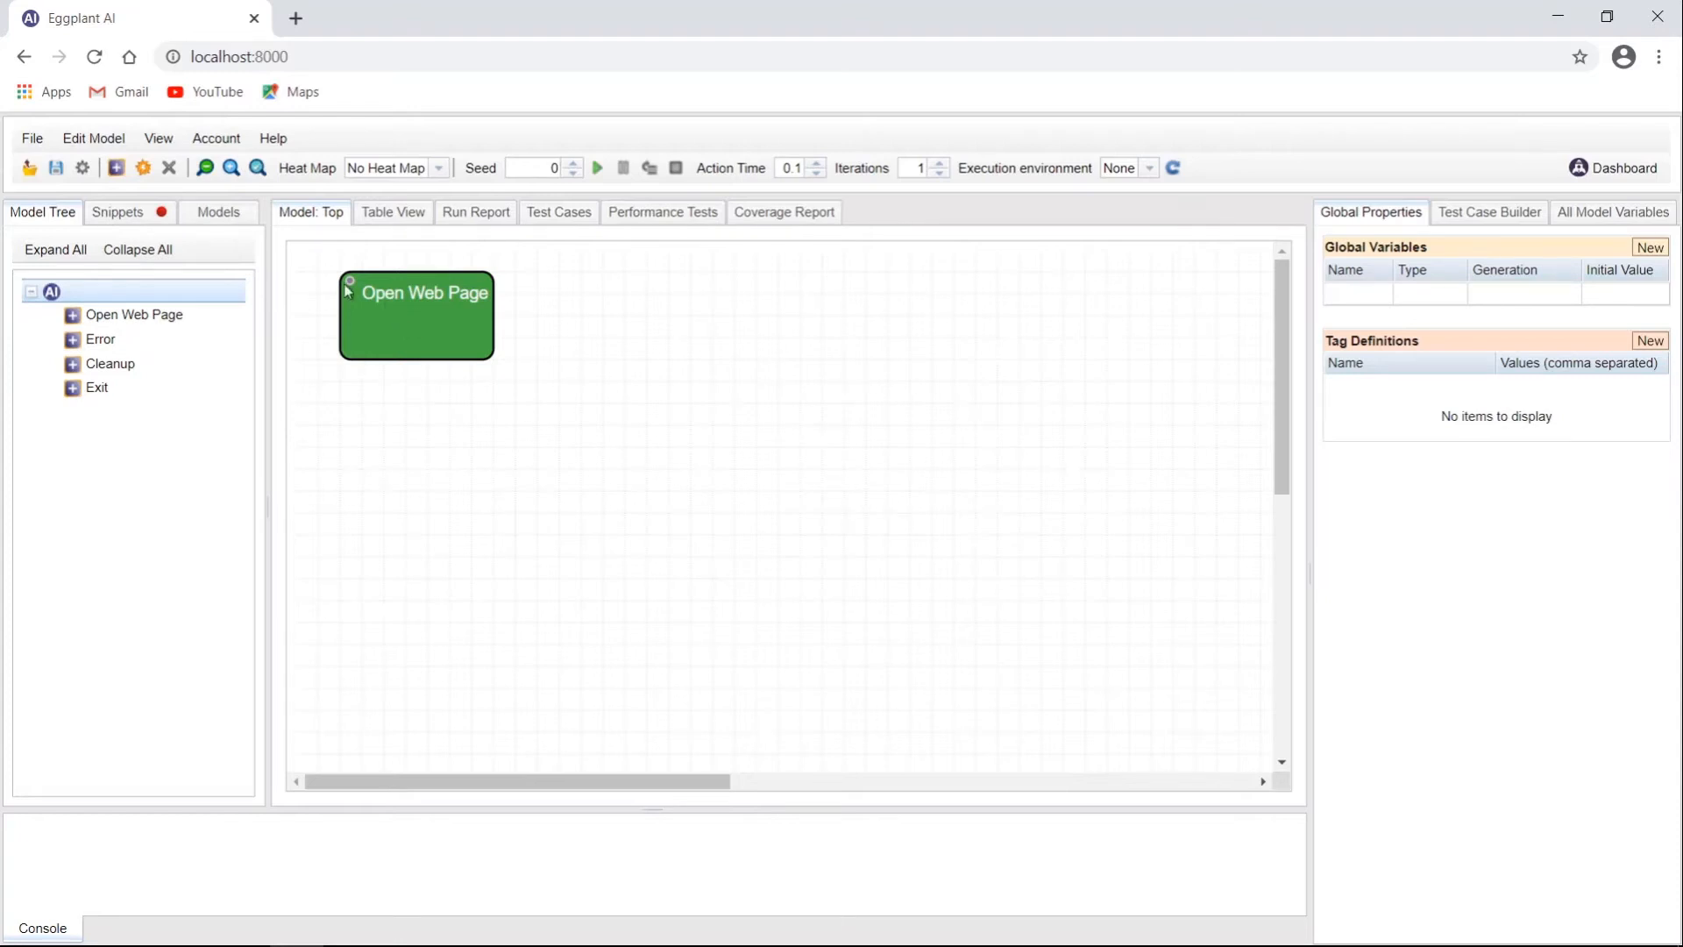
Step: Check the Snippets list and refresh the execution environment choices, then return to the state tree
click(109, 221)
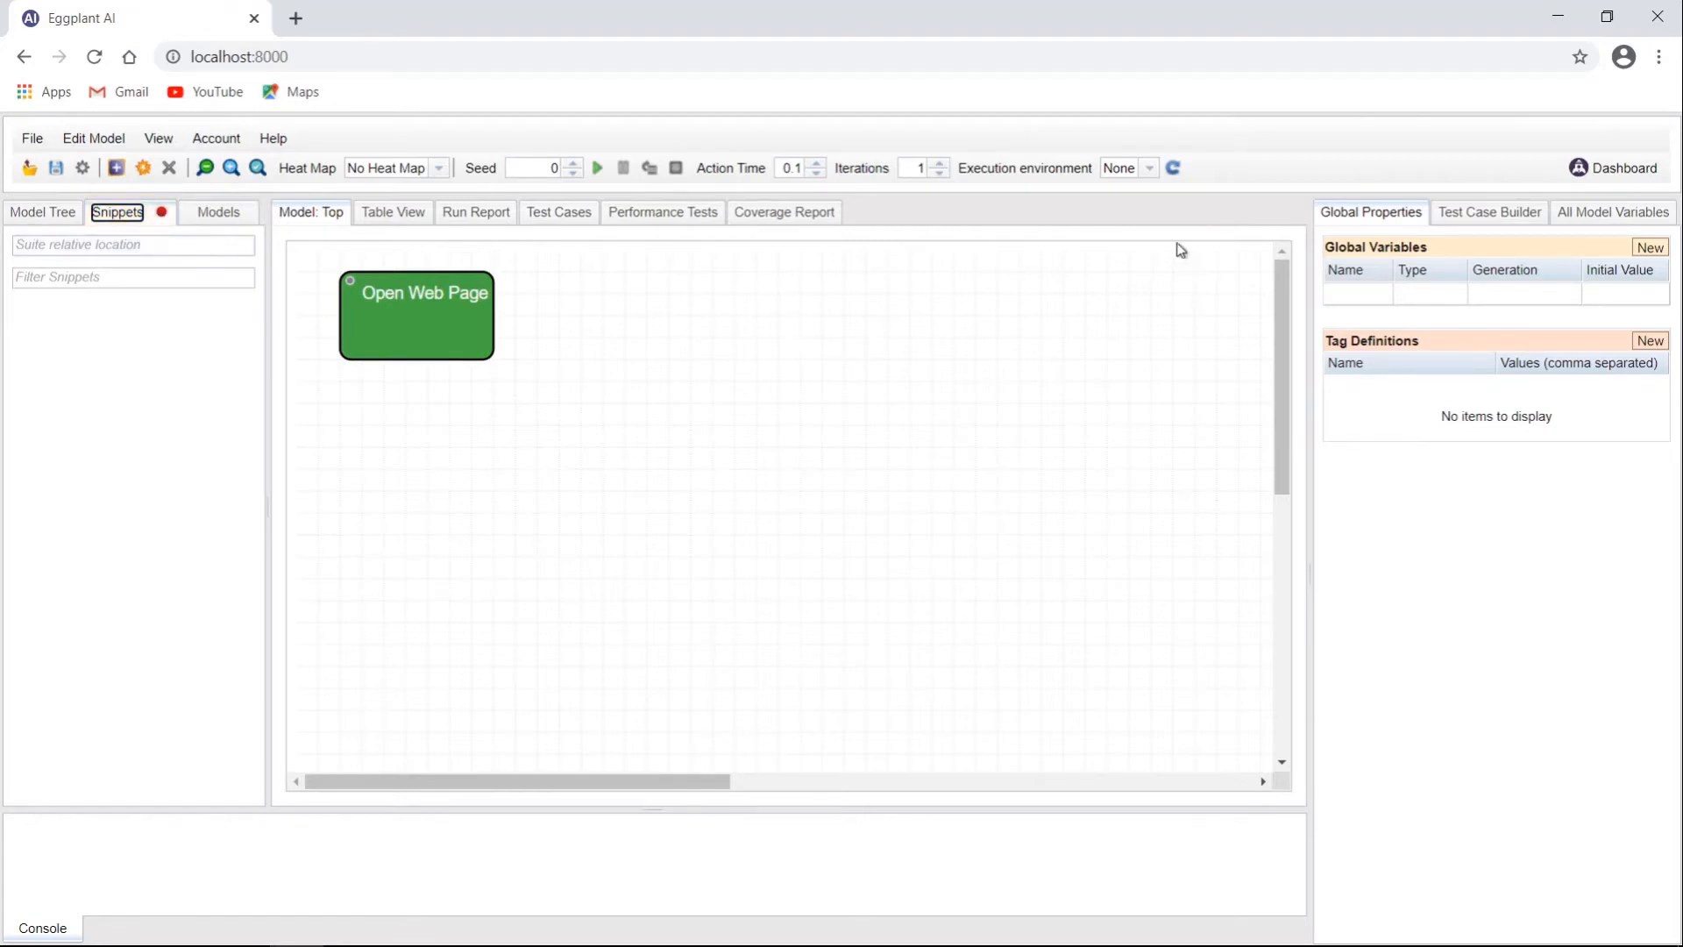
click(1151, 170)
click(1149, 170)
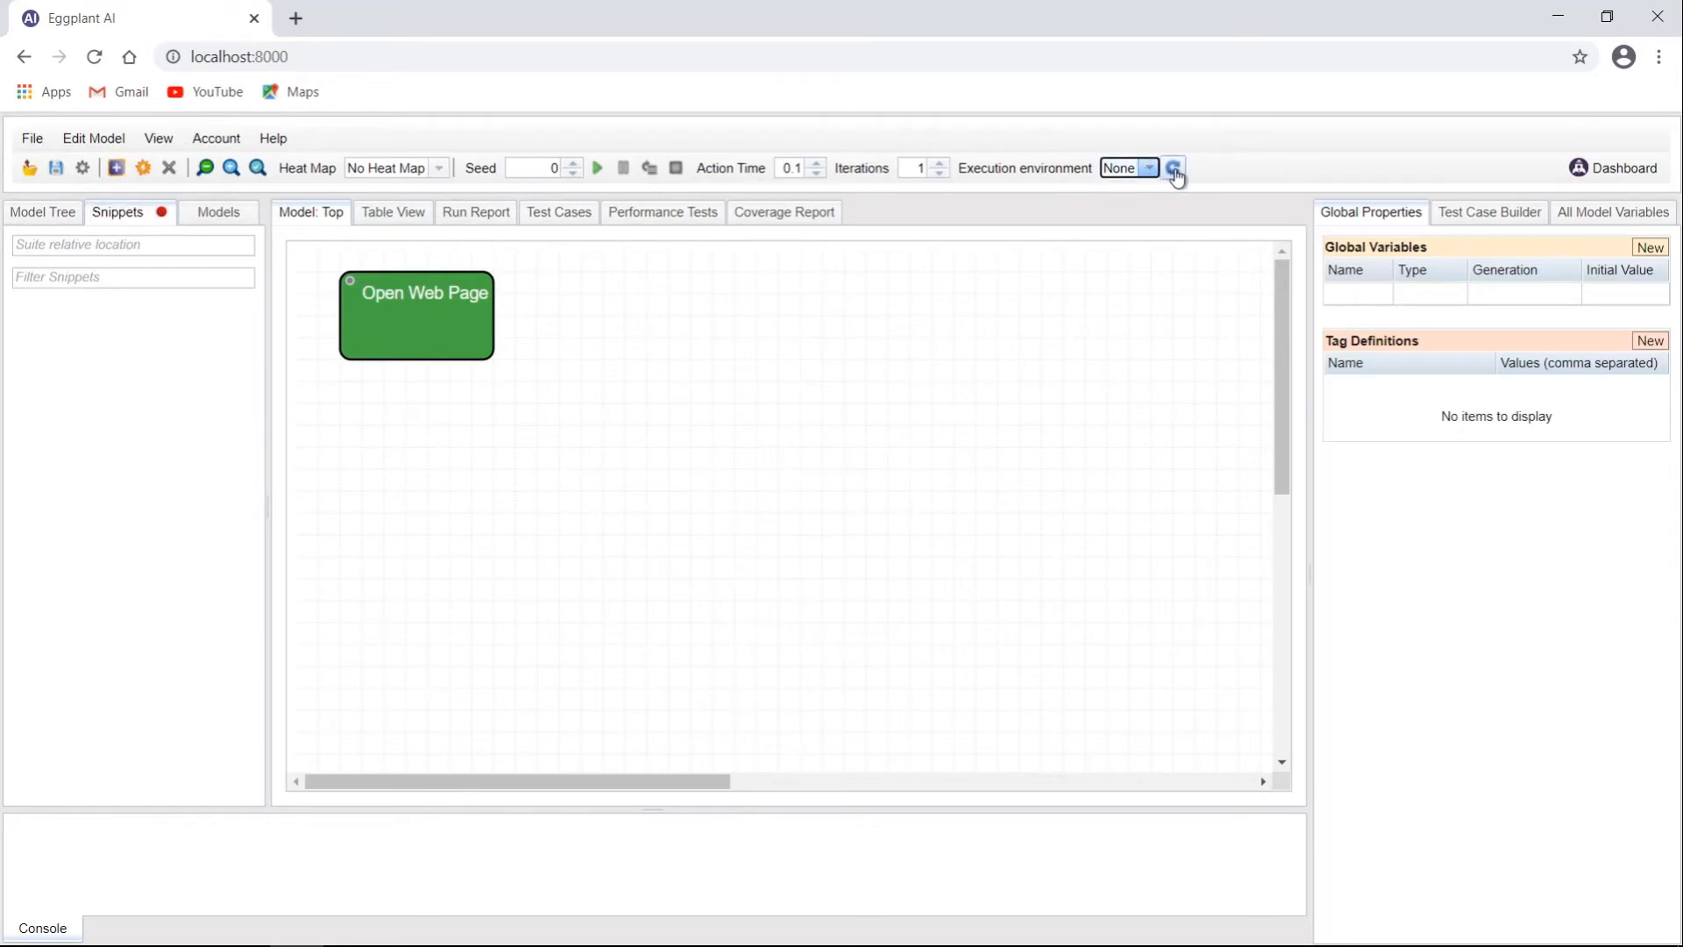
click(1174, 169)
click(1149, 169)
click(1150, 169)
click(53, 223)
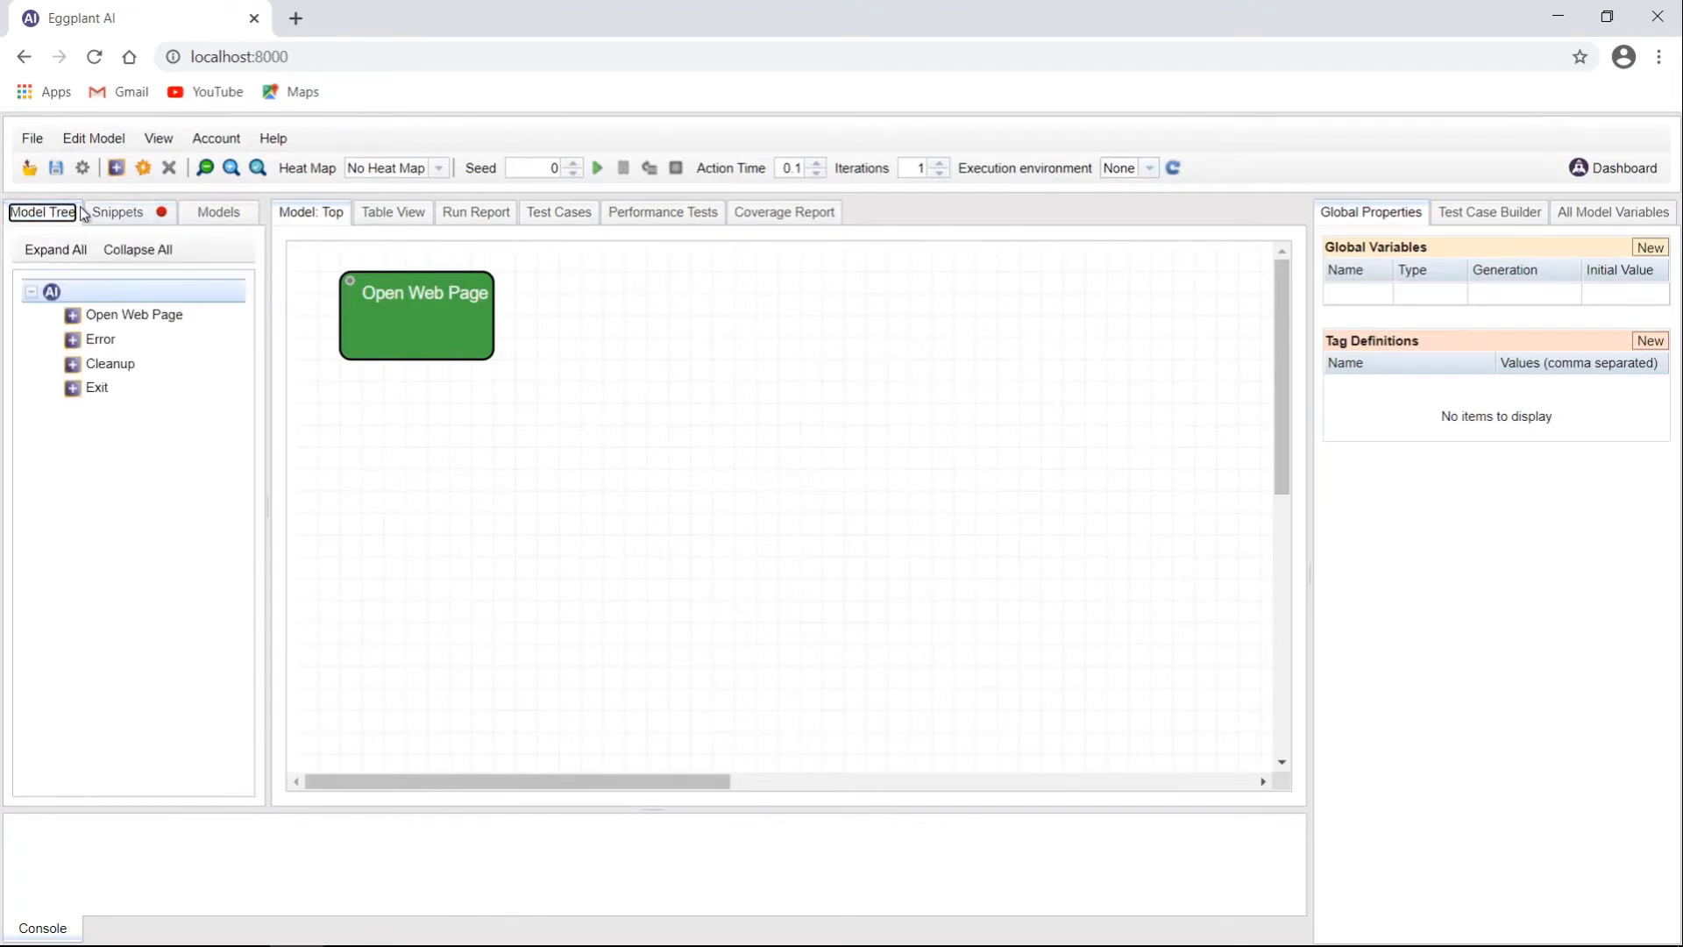
Step: In execution environment settings, download the Windows agent installer and copy the access token
click(33, 140)
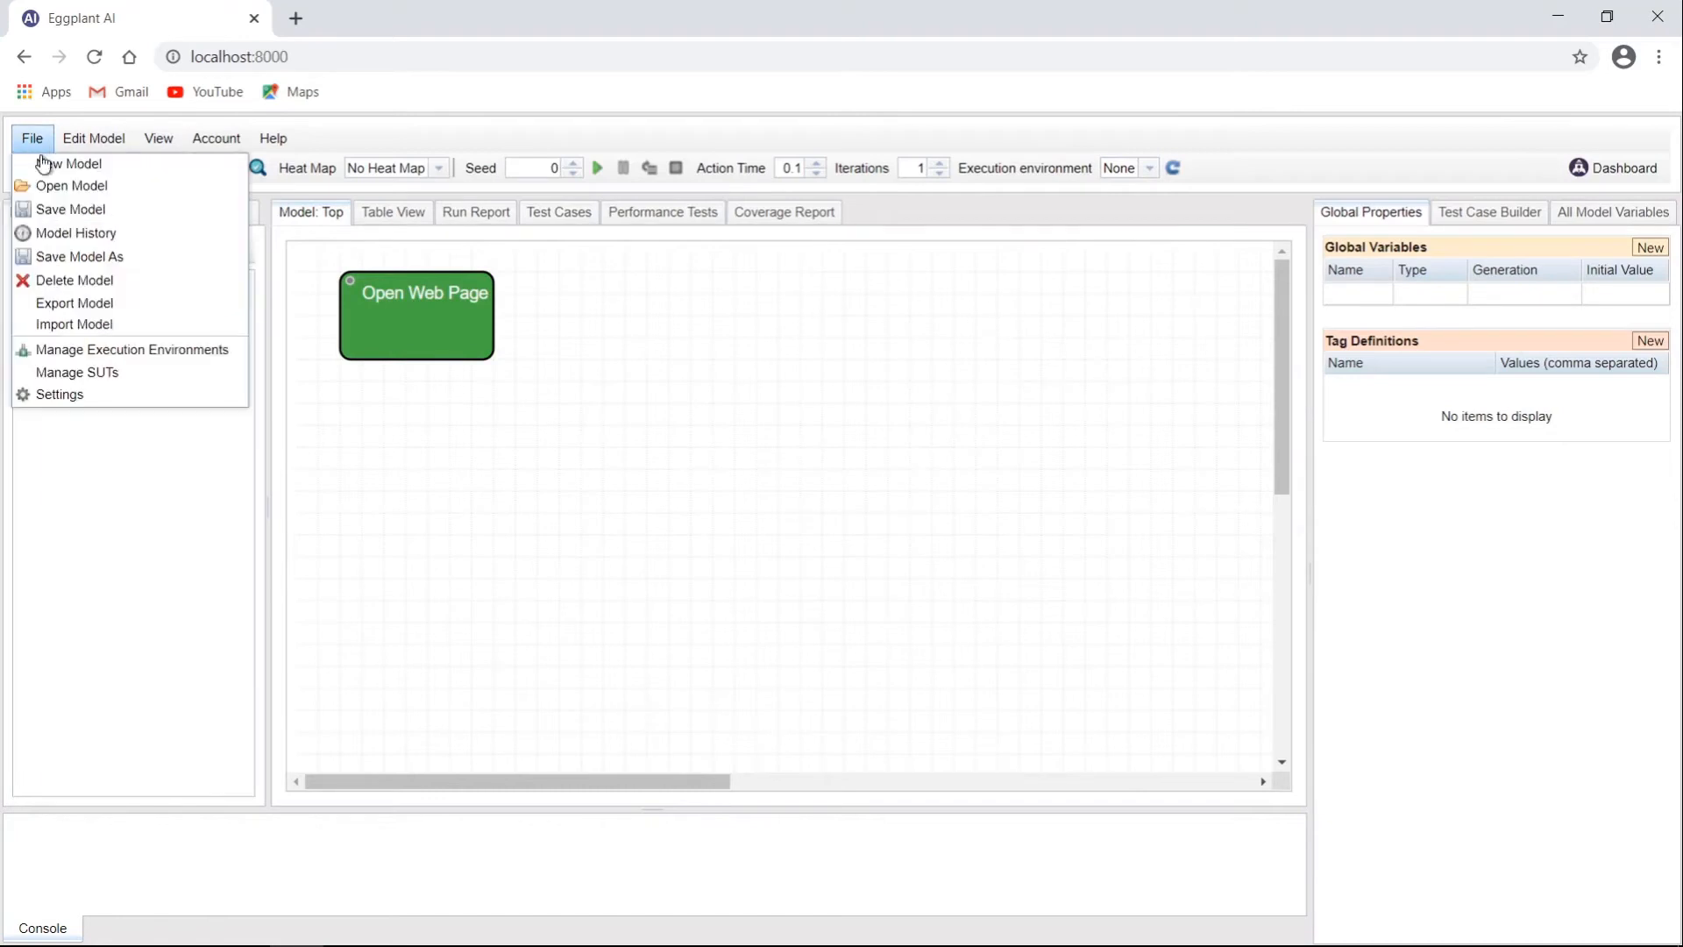
click(156, 355)
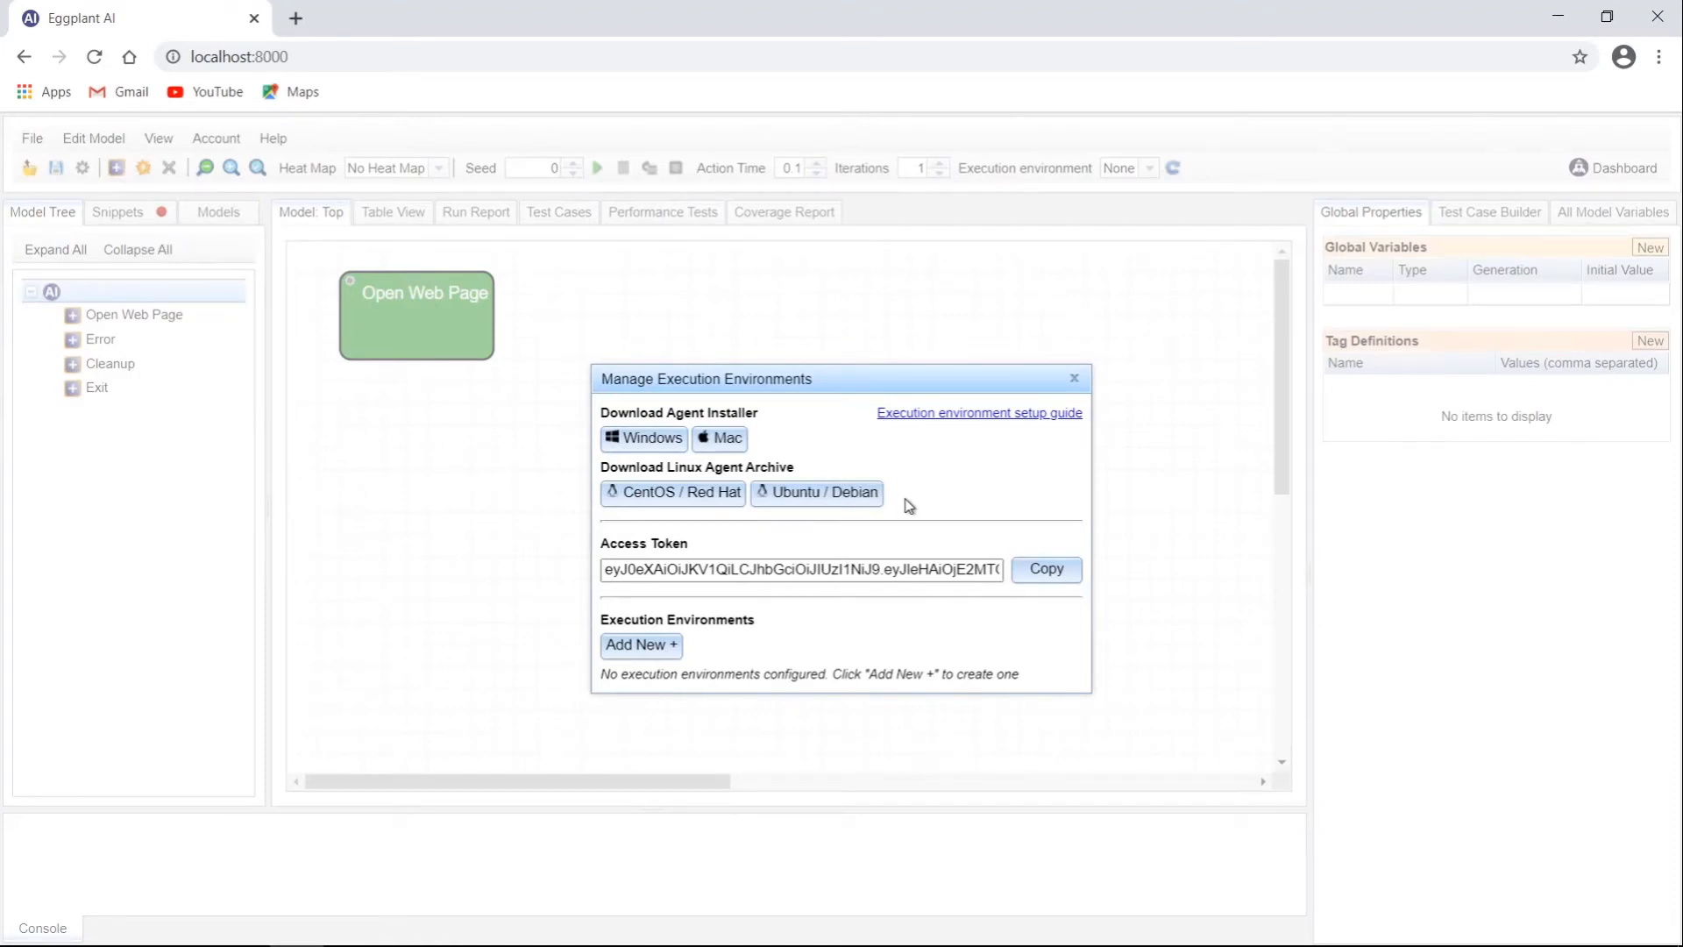
click(666, 441)
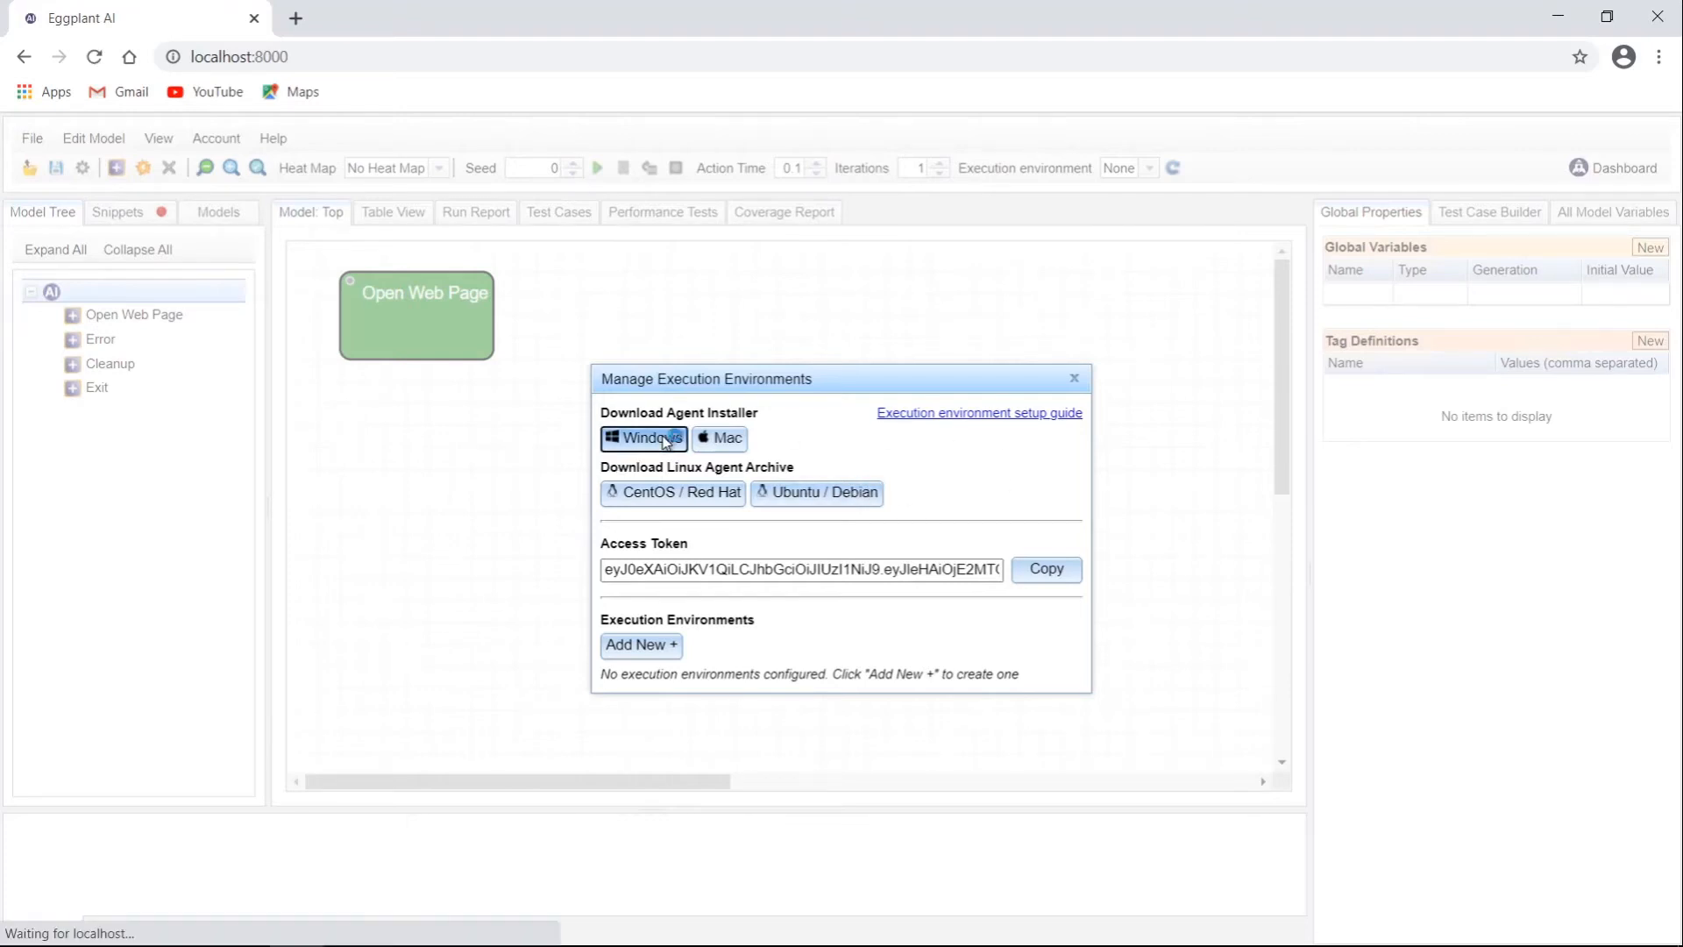
click(1053, 572)
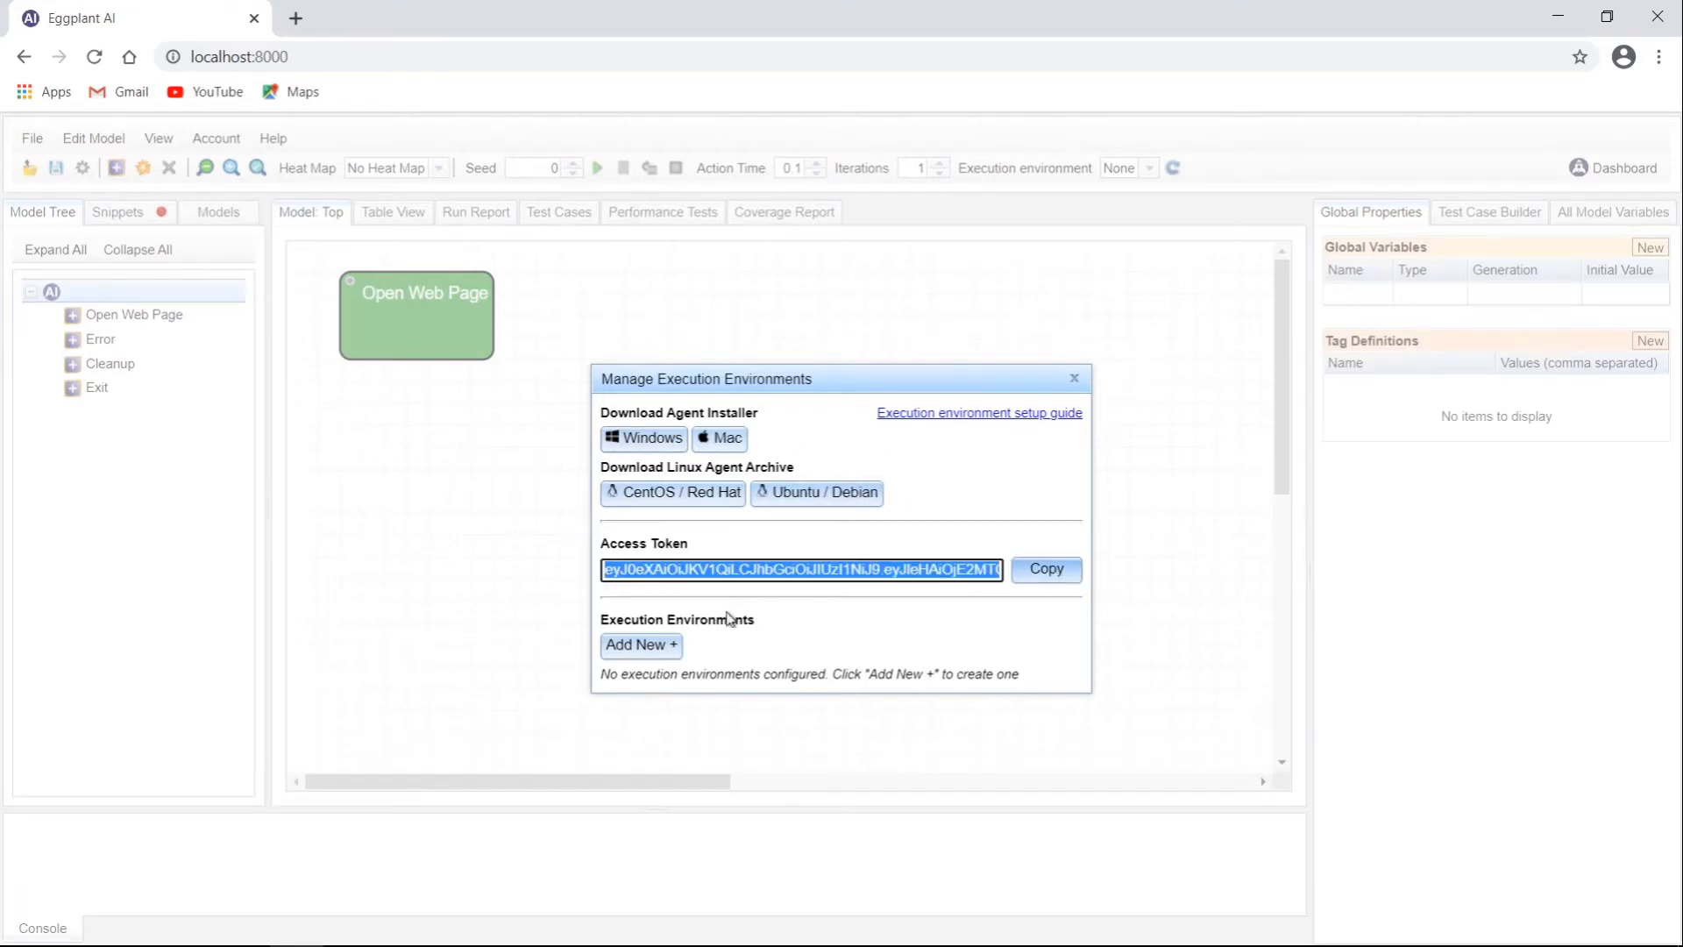
Step: Add an execution environment named TEST, then minimize the browser to reveal the desktop
click(673, 647)
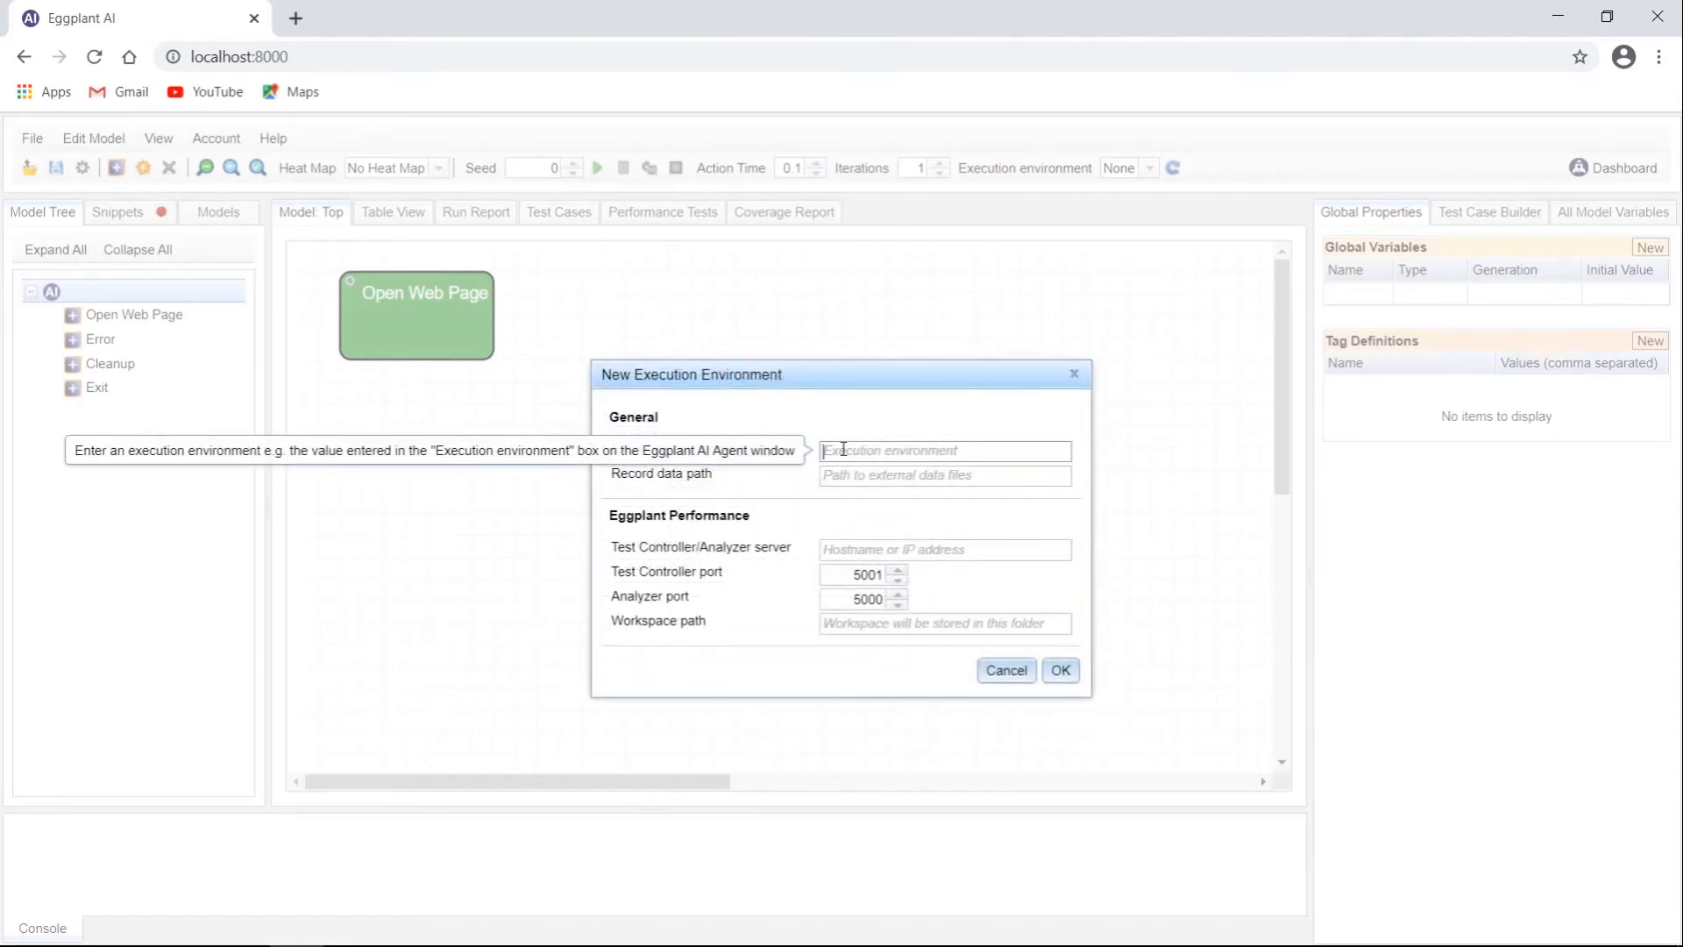
text(TEST)
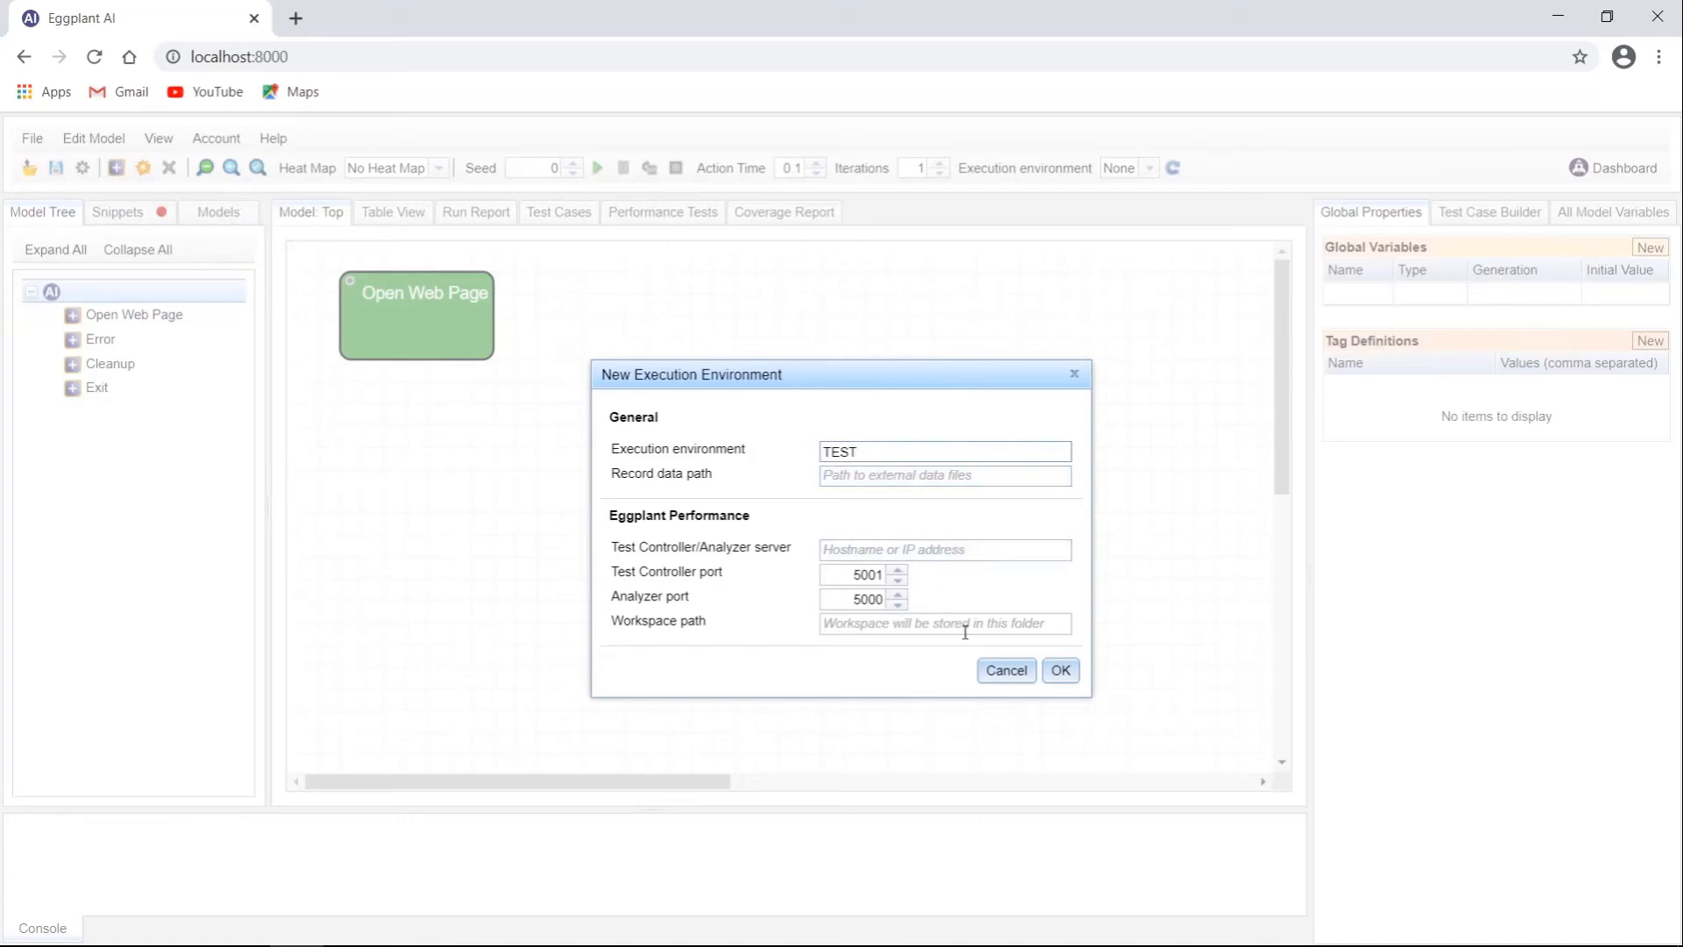
click(1061, 673)
click(1075, 358)
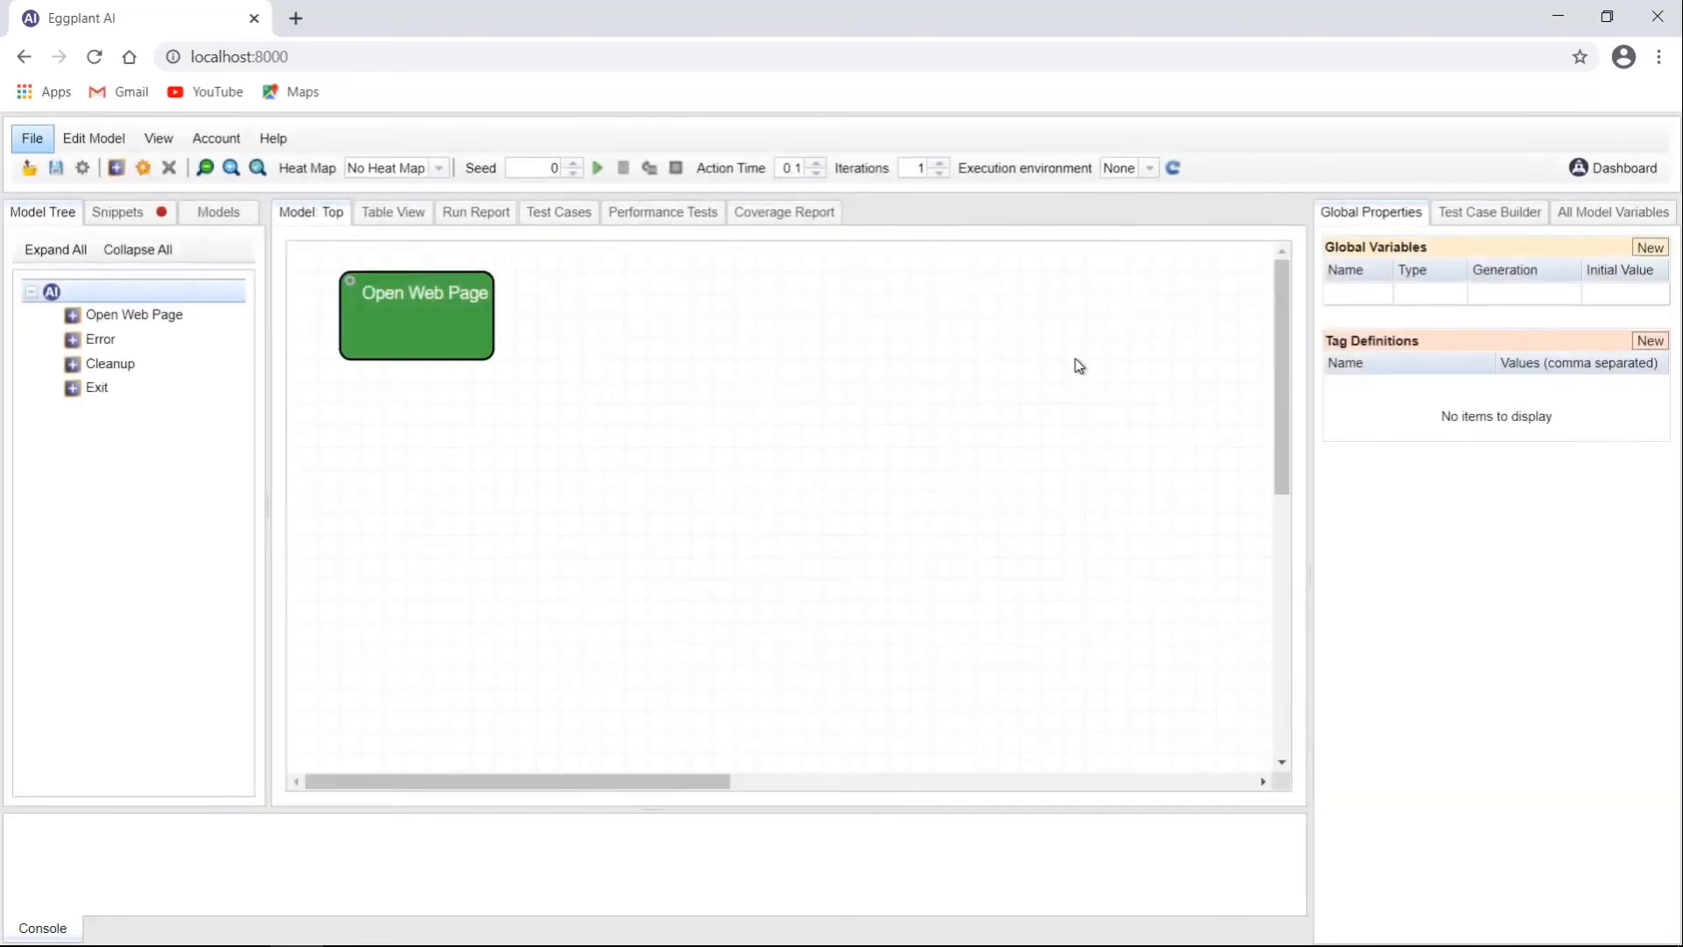
click(1560, 19)
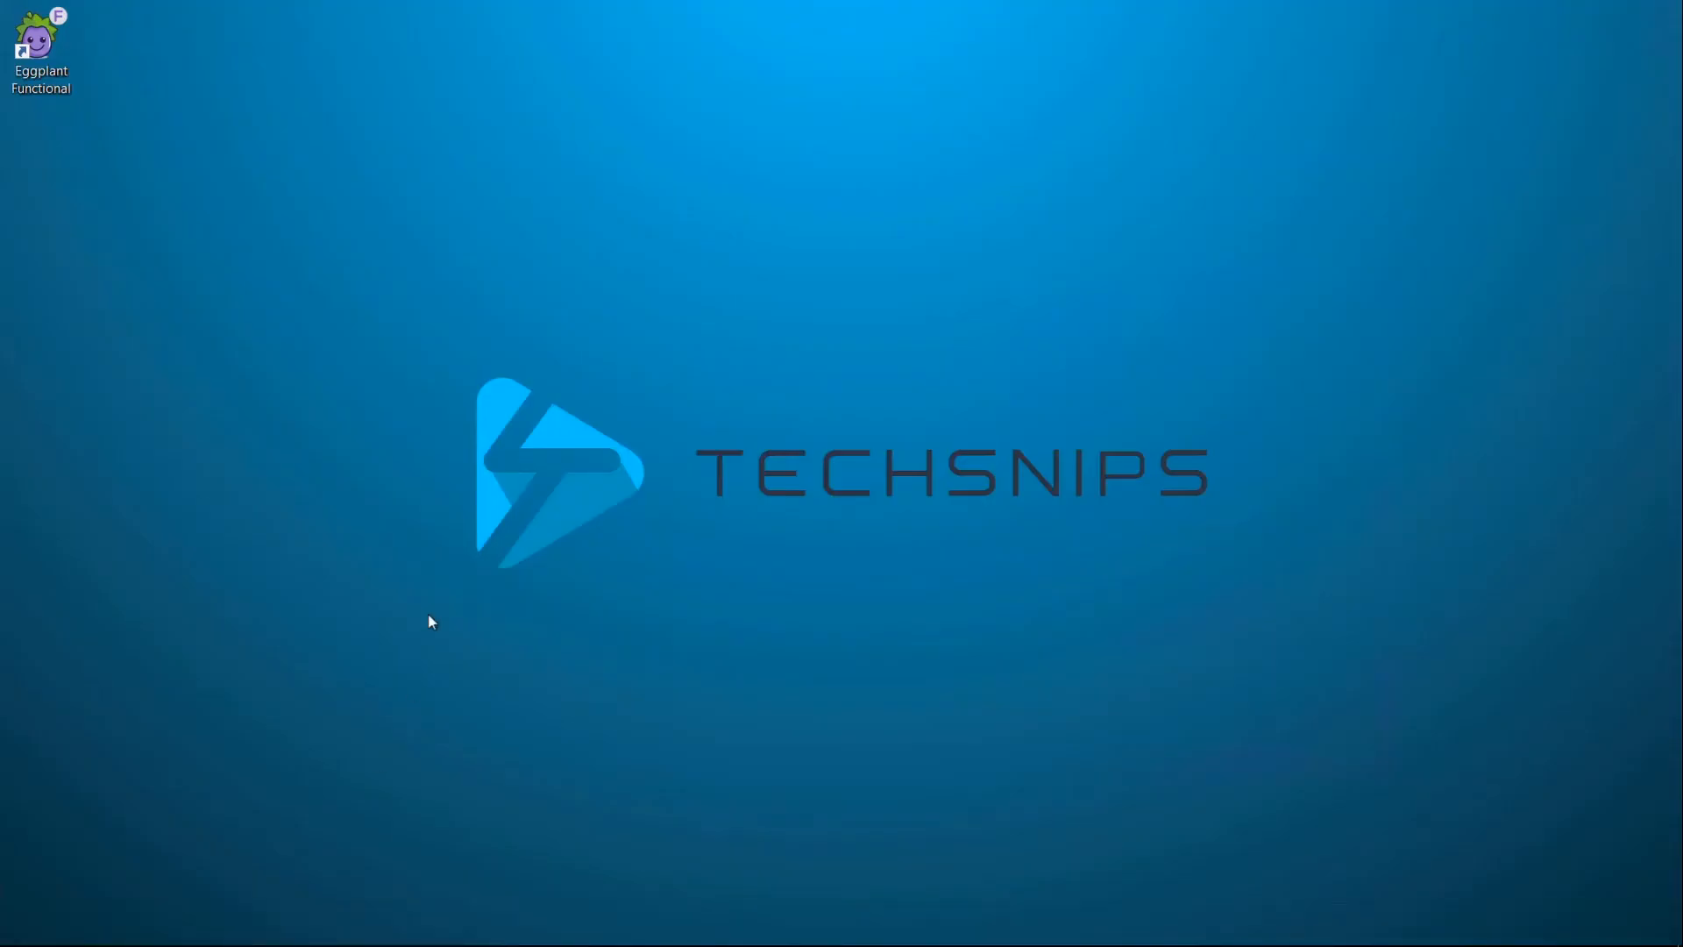
Step: Install eggplantAIagent-Windows-4.2.3 from the software folder, then launch the new DAI Agent from Start
click(242, 934)
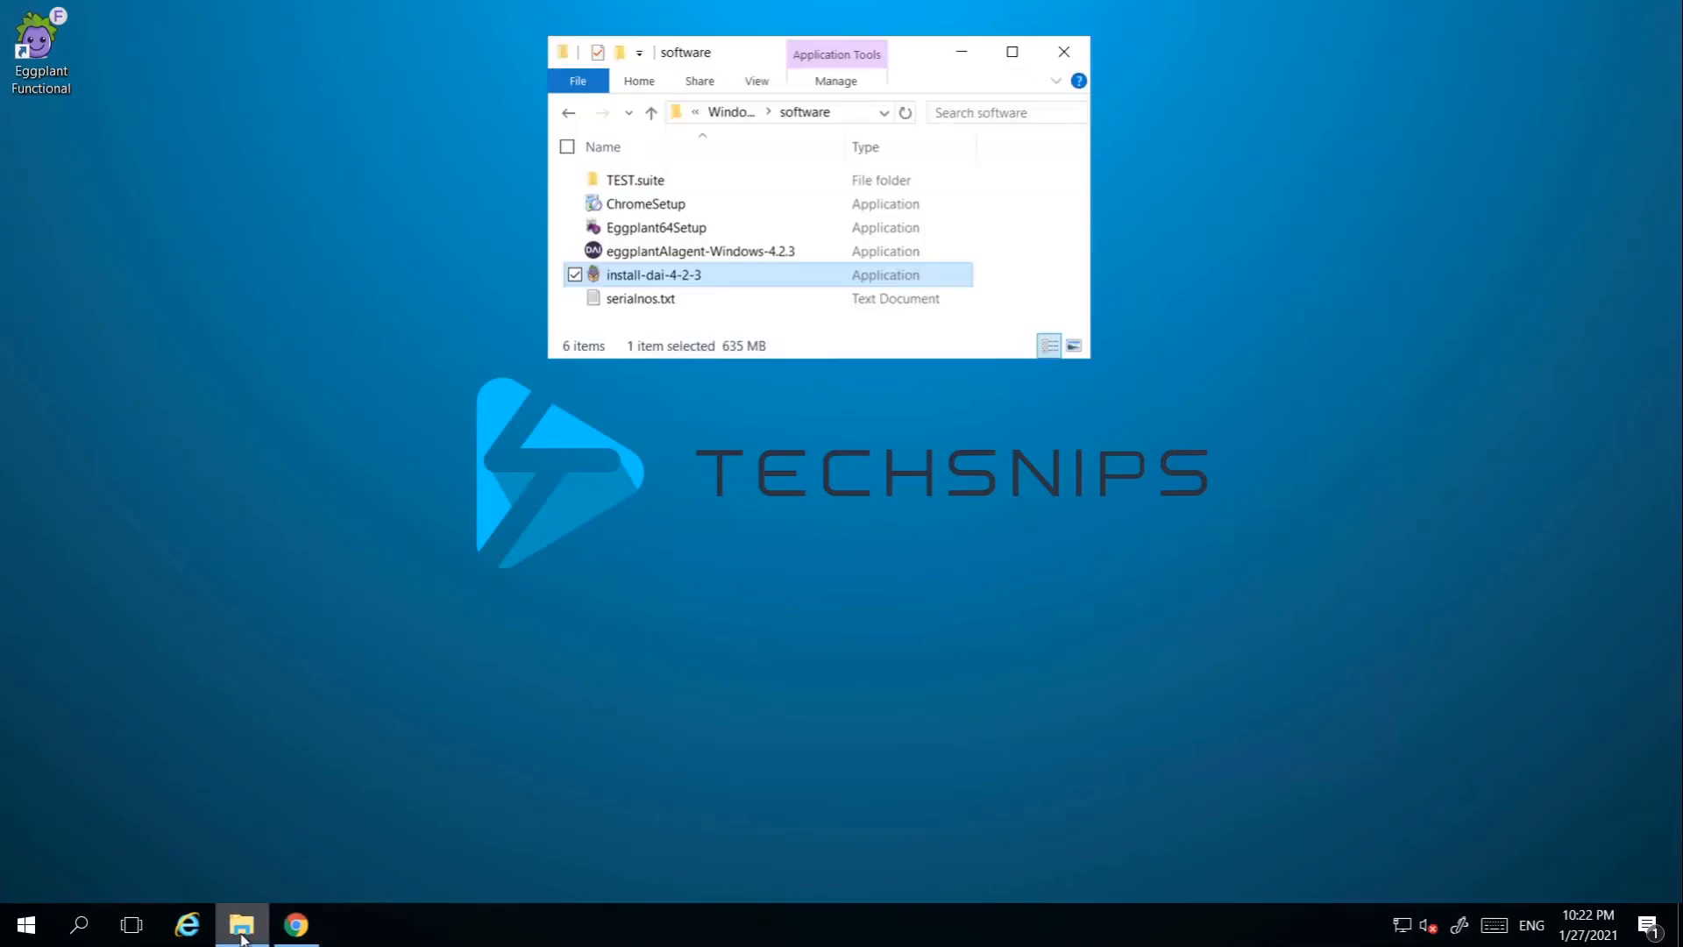
click(660, 252)
double_click(662, 253)
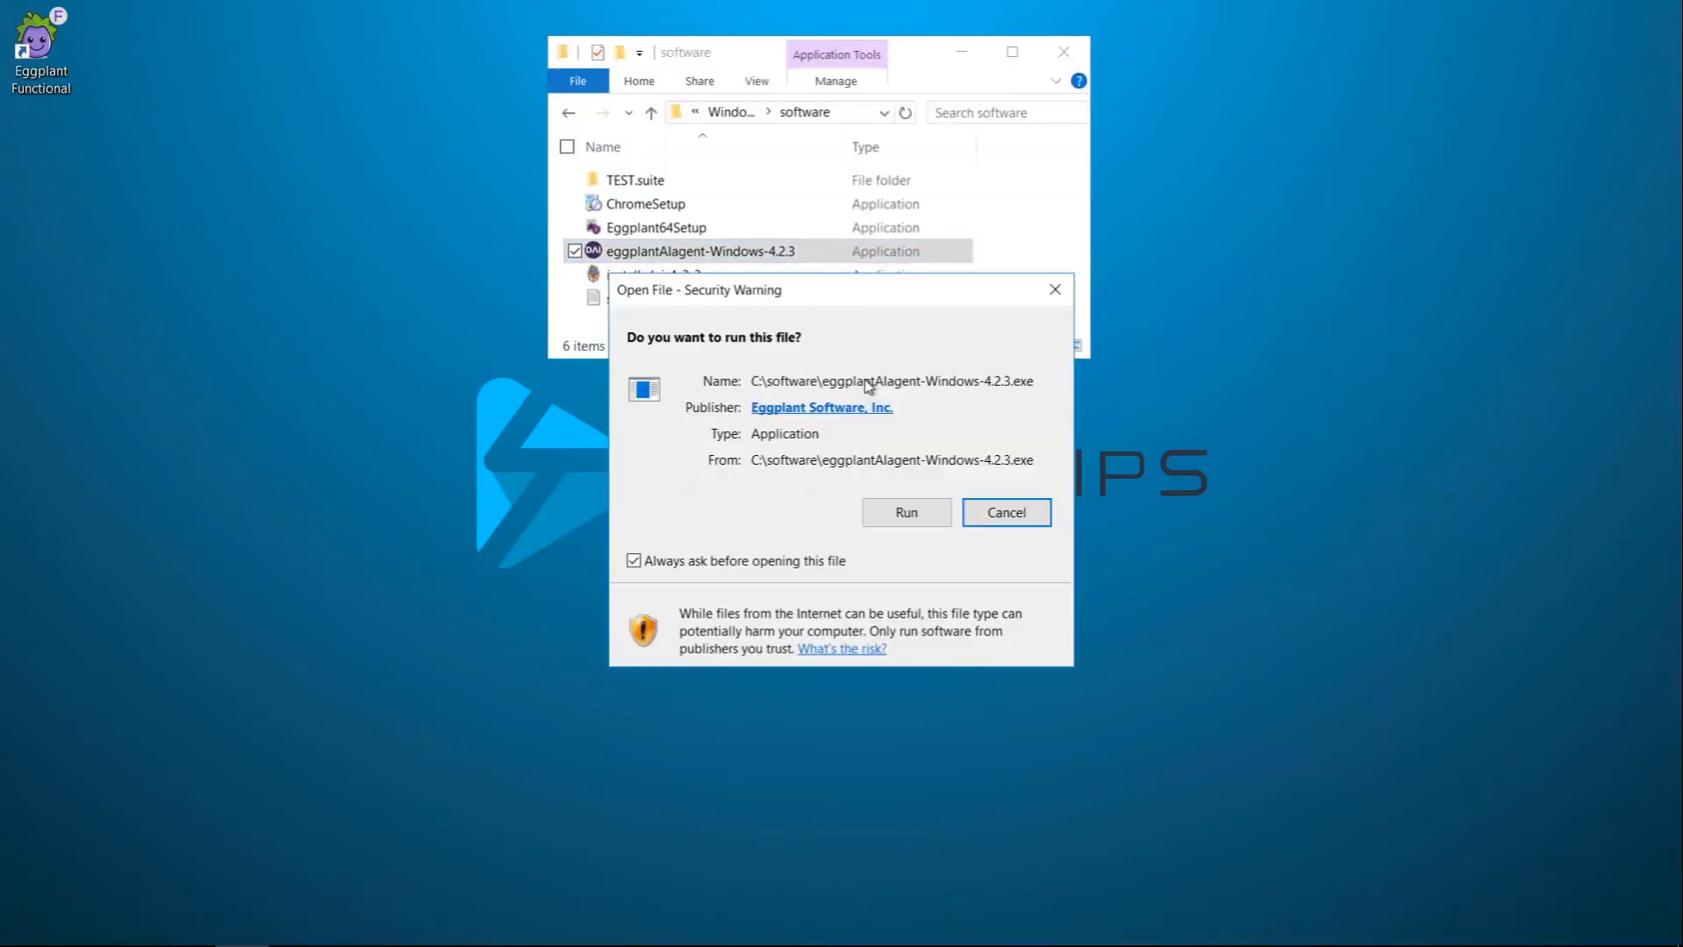
click(912, 516)
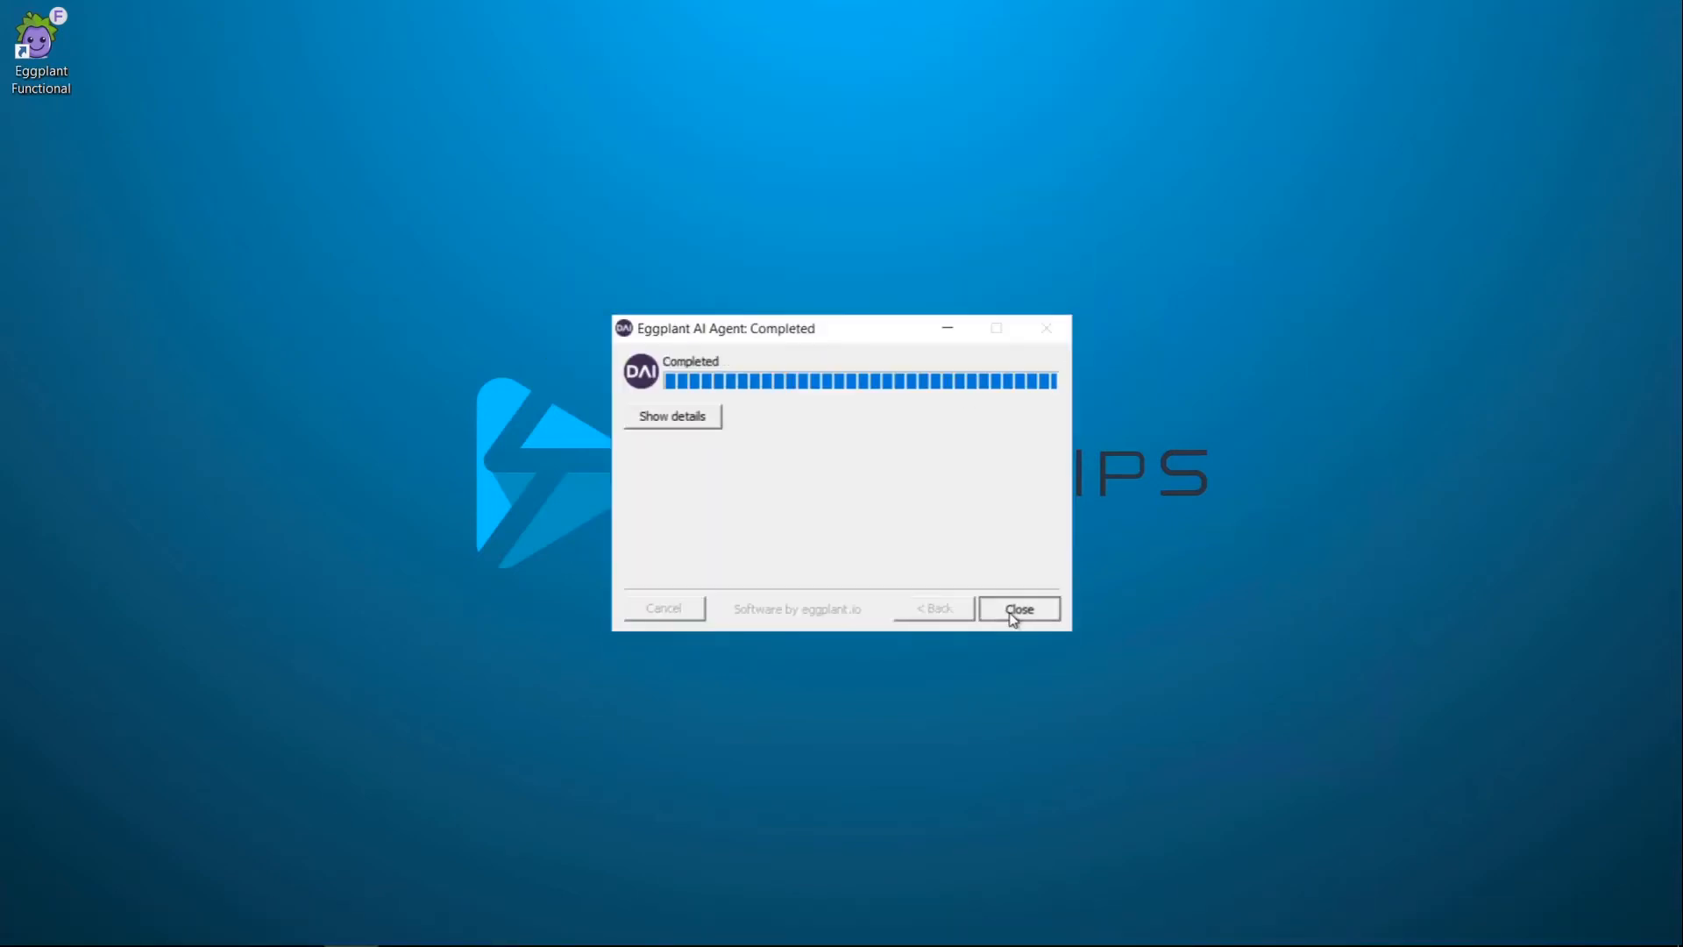
click(1019, 608)
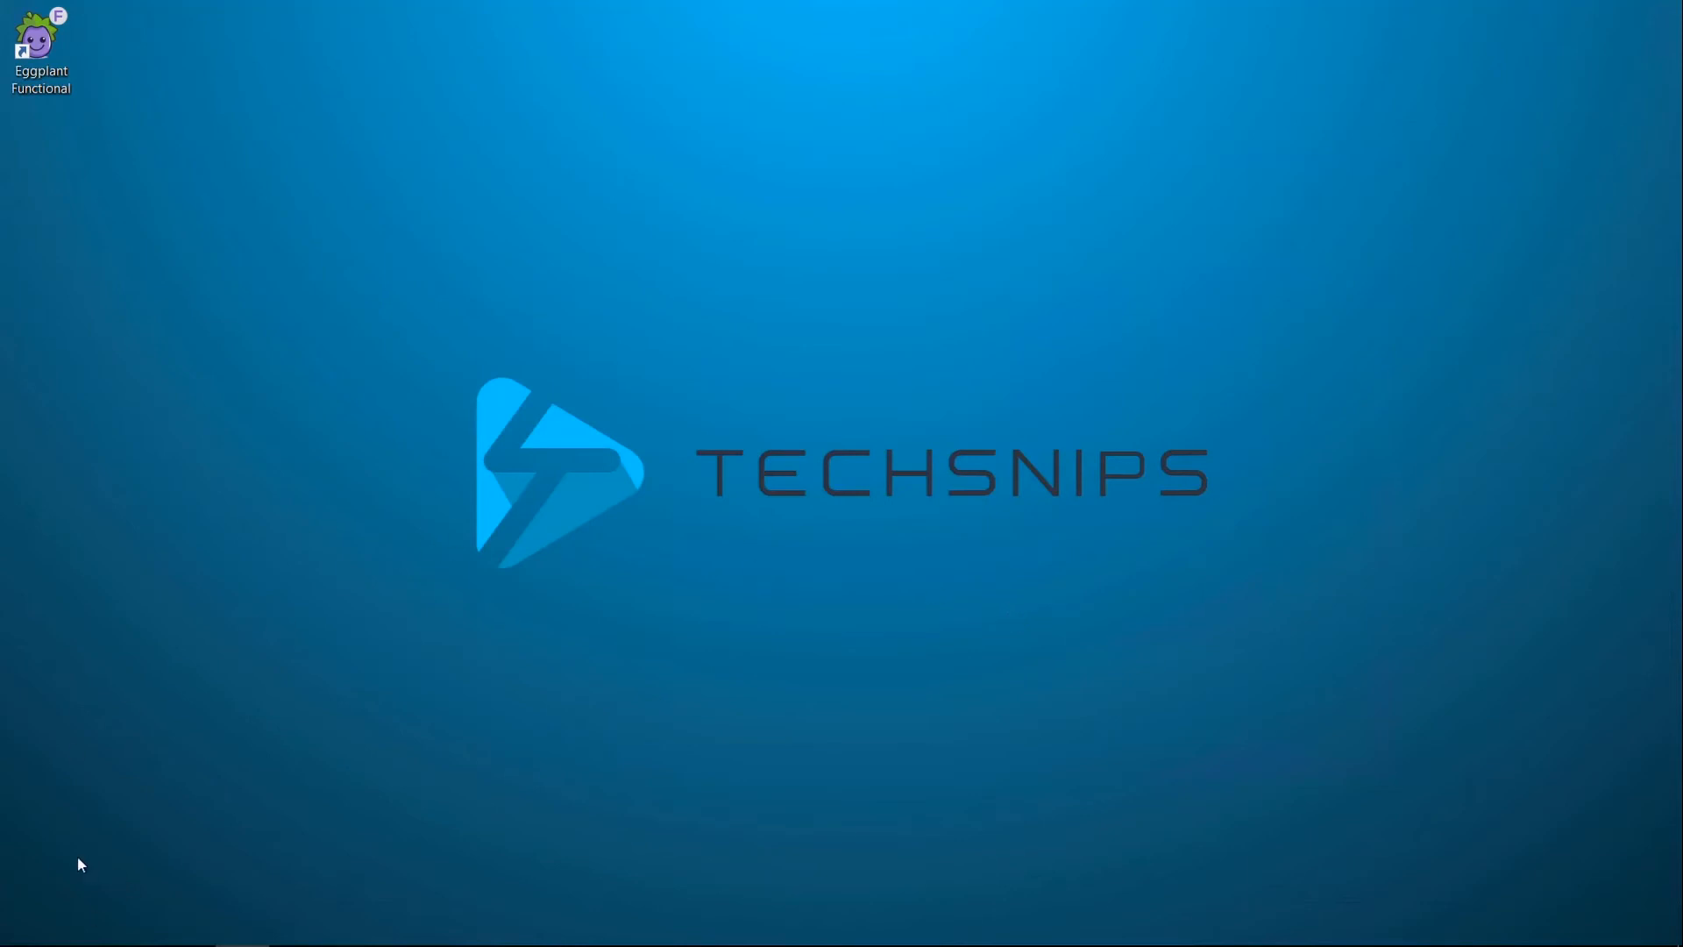
click(26, 925)
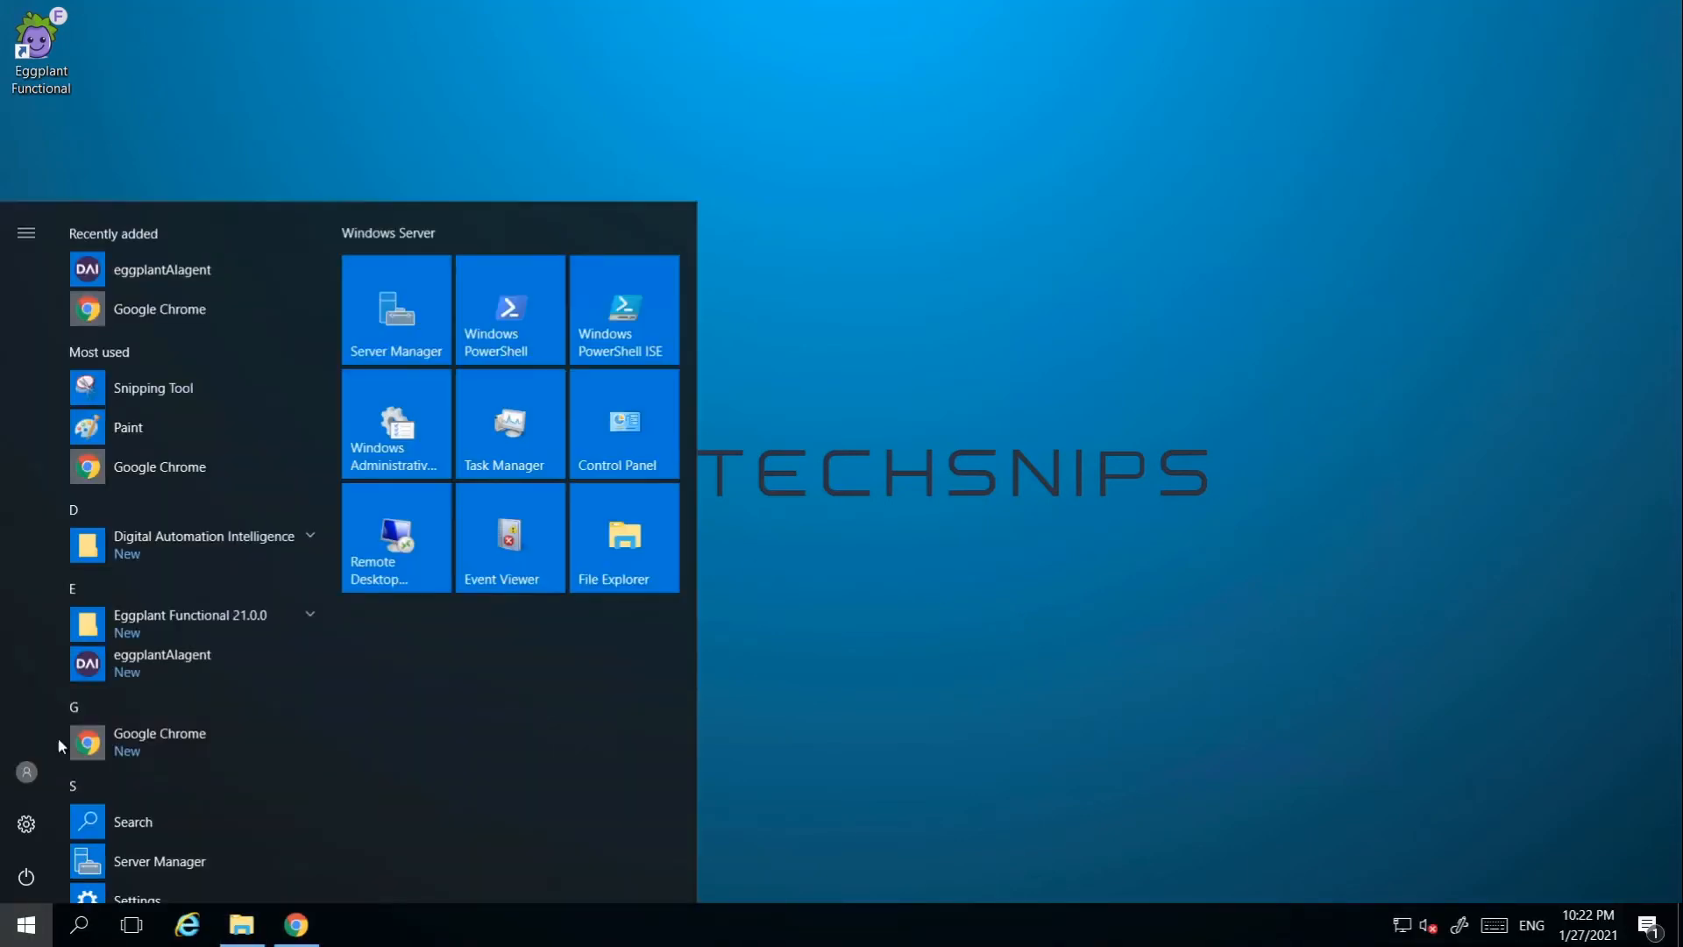
click(161, 272)
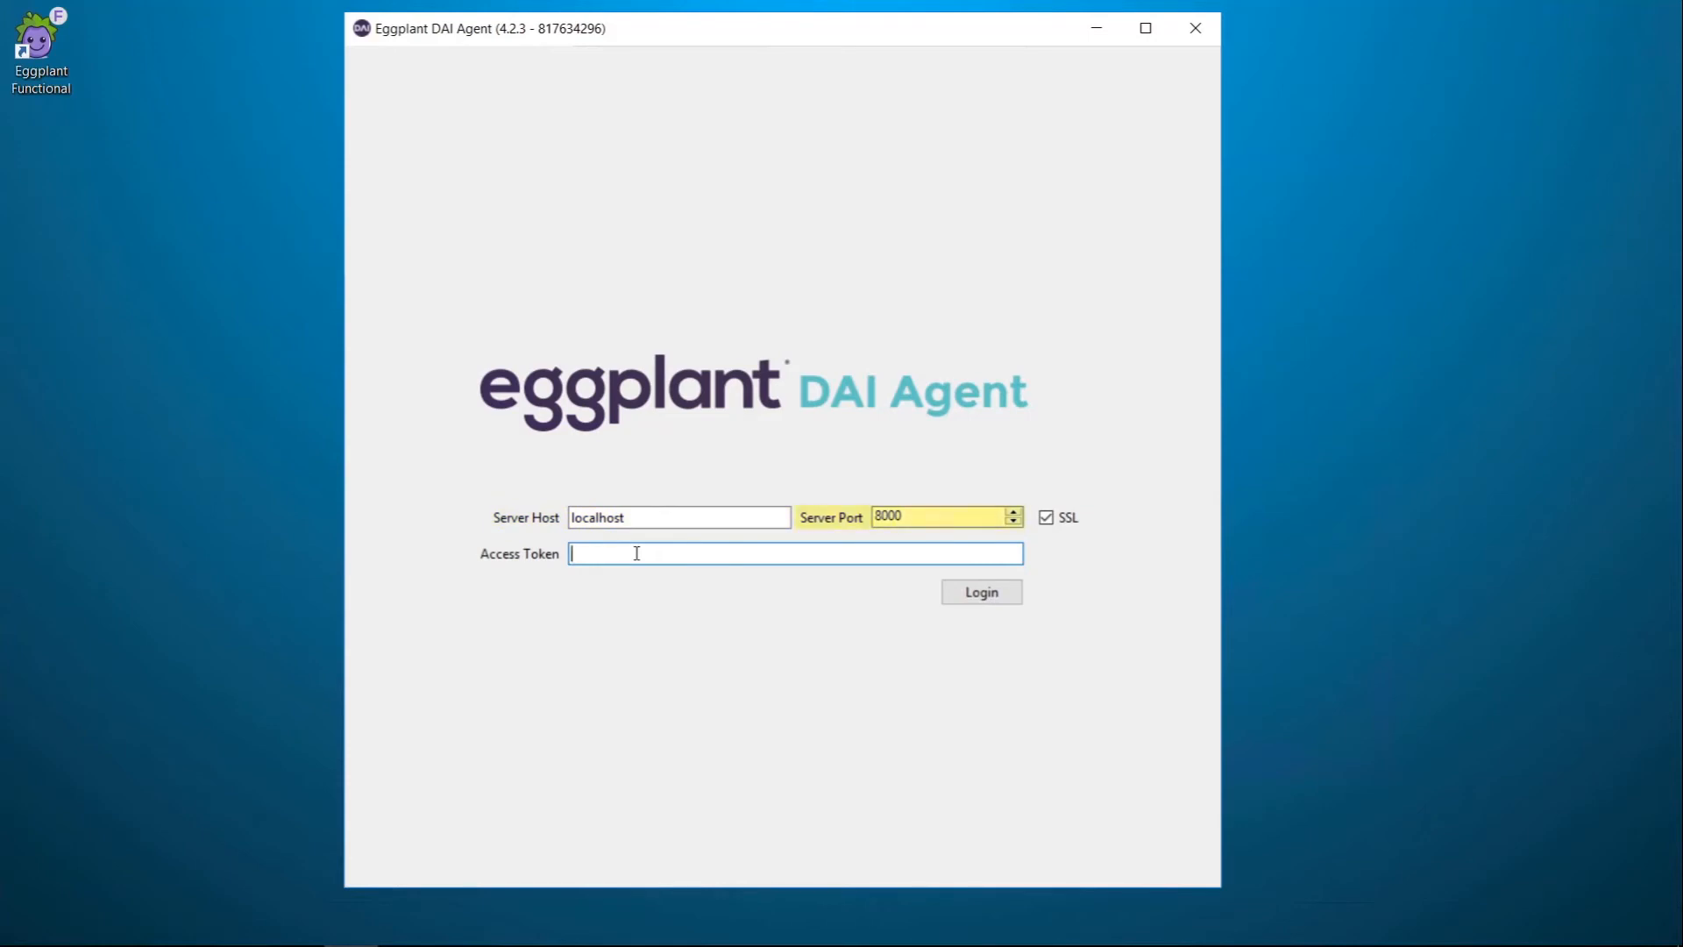
Step: Log in to the DAI server with SSL turned off, using the pasted access token
click(1047, 518)
click(729, 554)
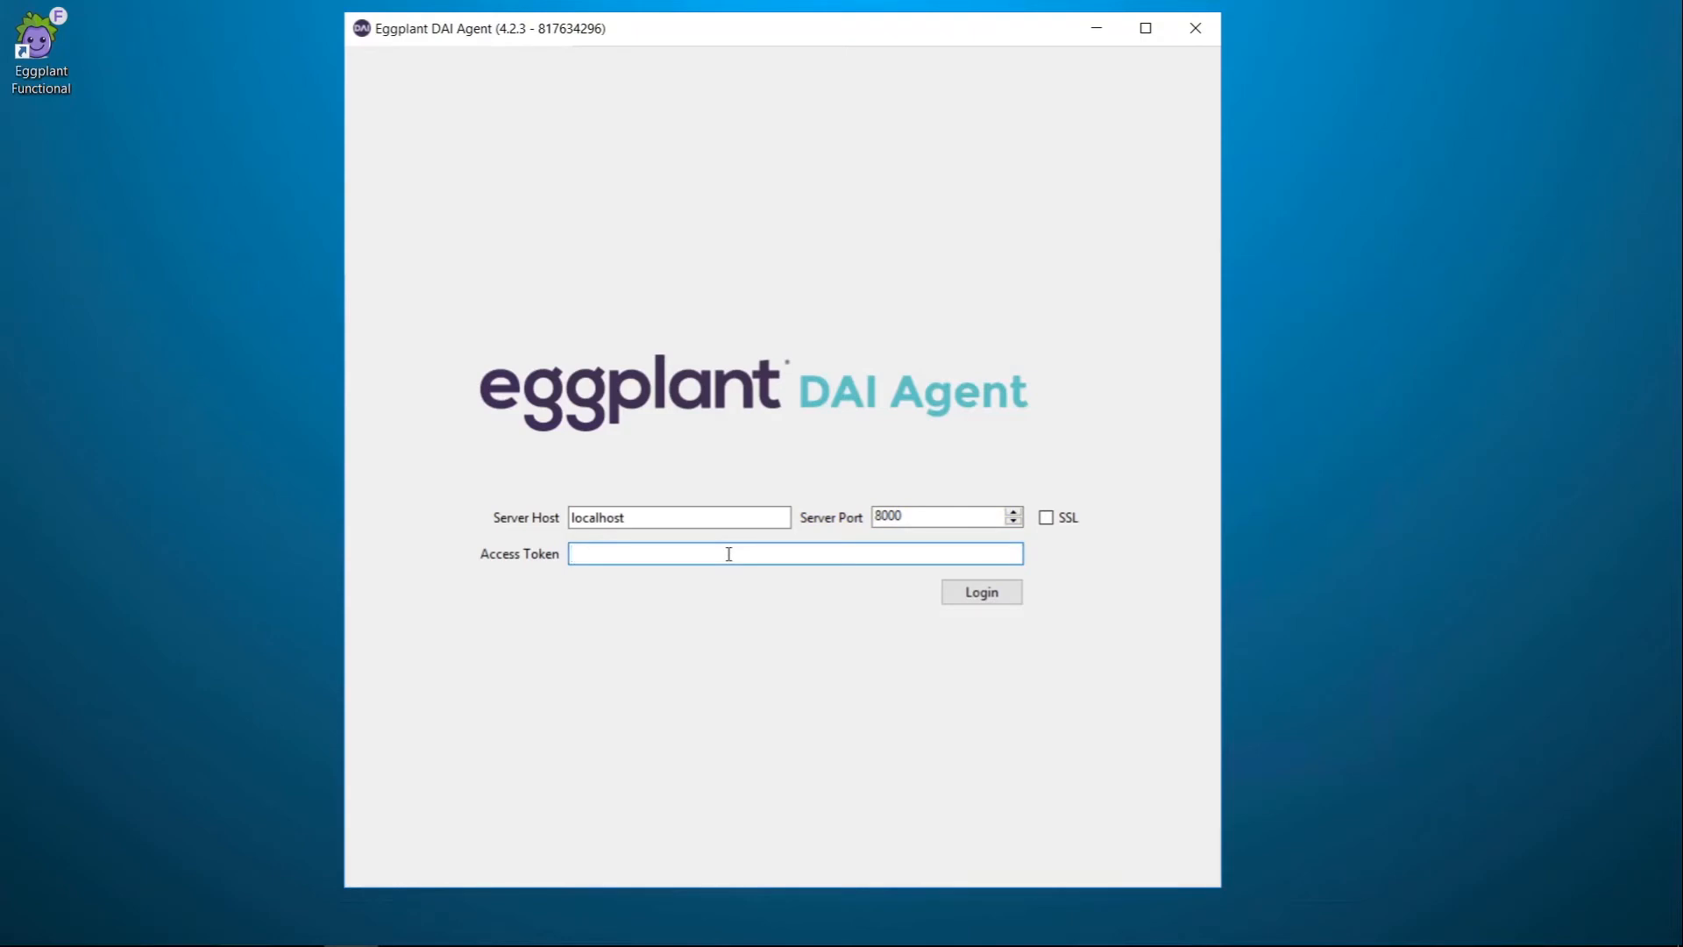
key(ctrl+v)
click(994, 599)
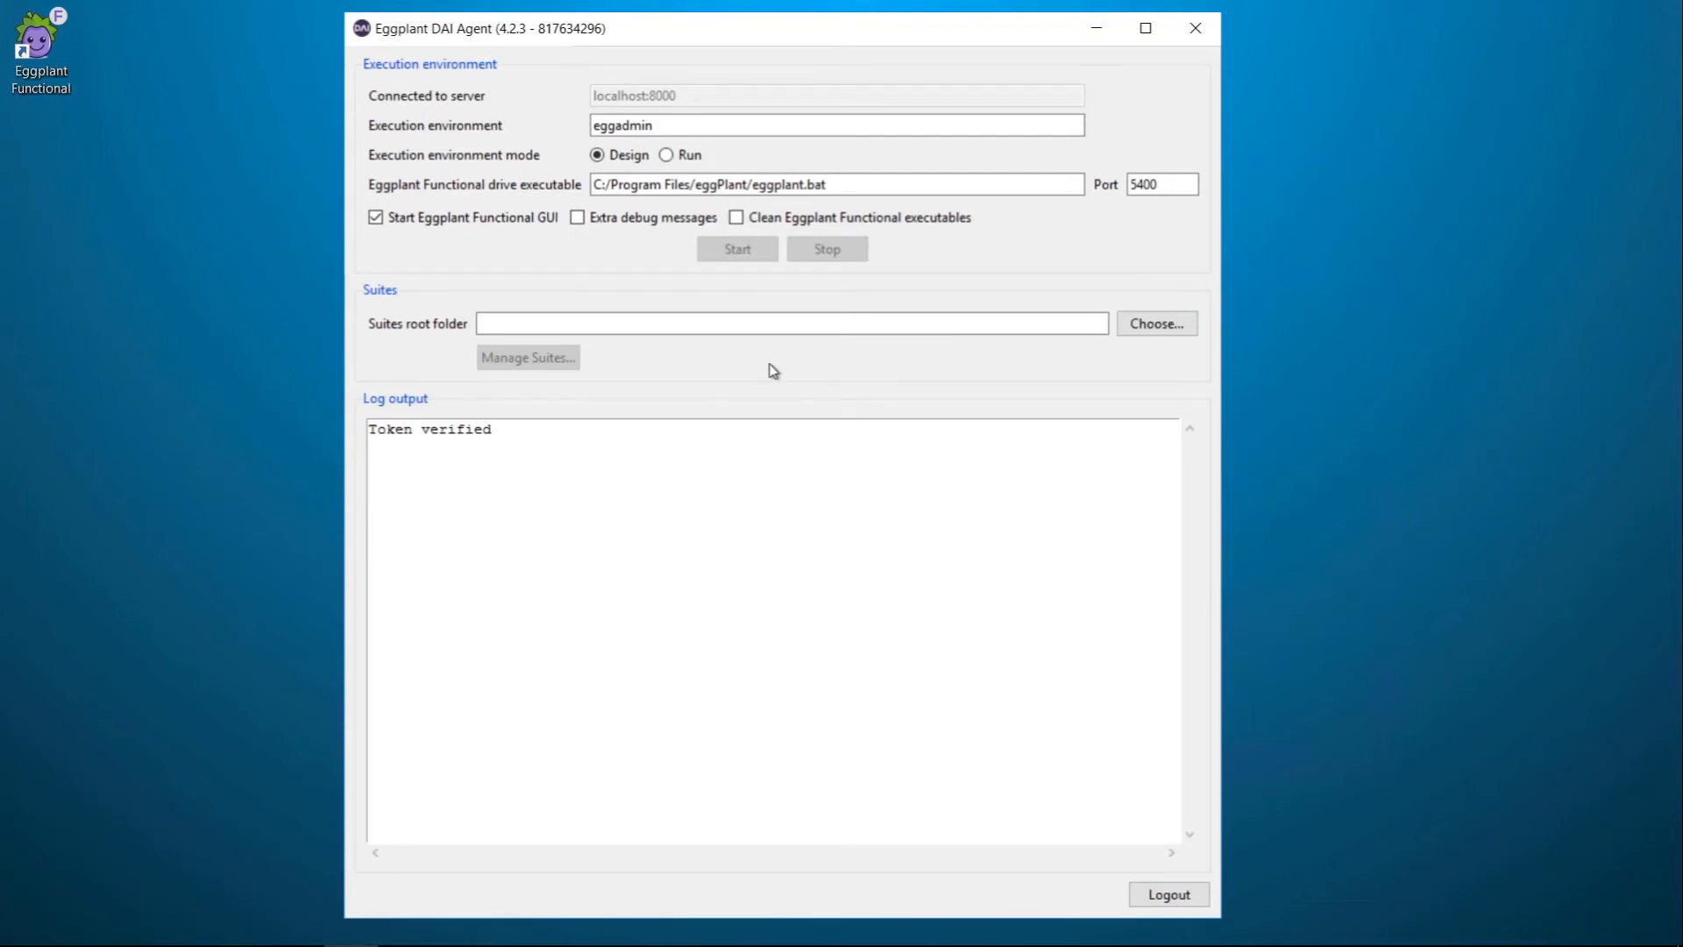
Step: Rename the execution environment from eggadmin to TEST and open the suites root folder chooser
click(700, 130)
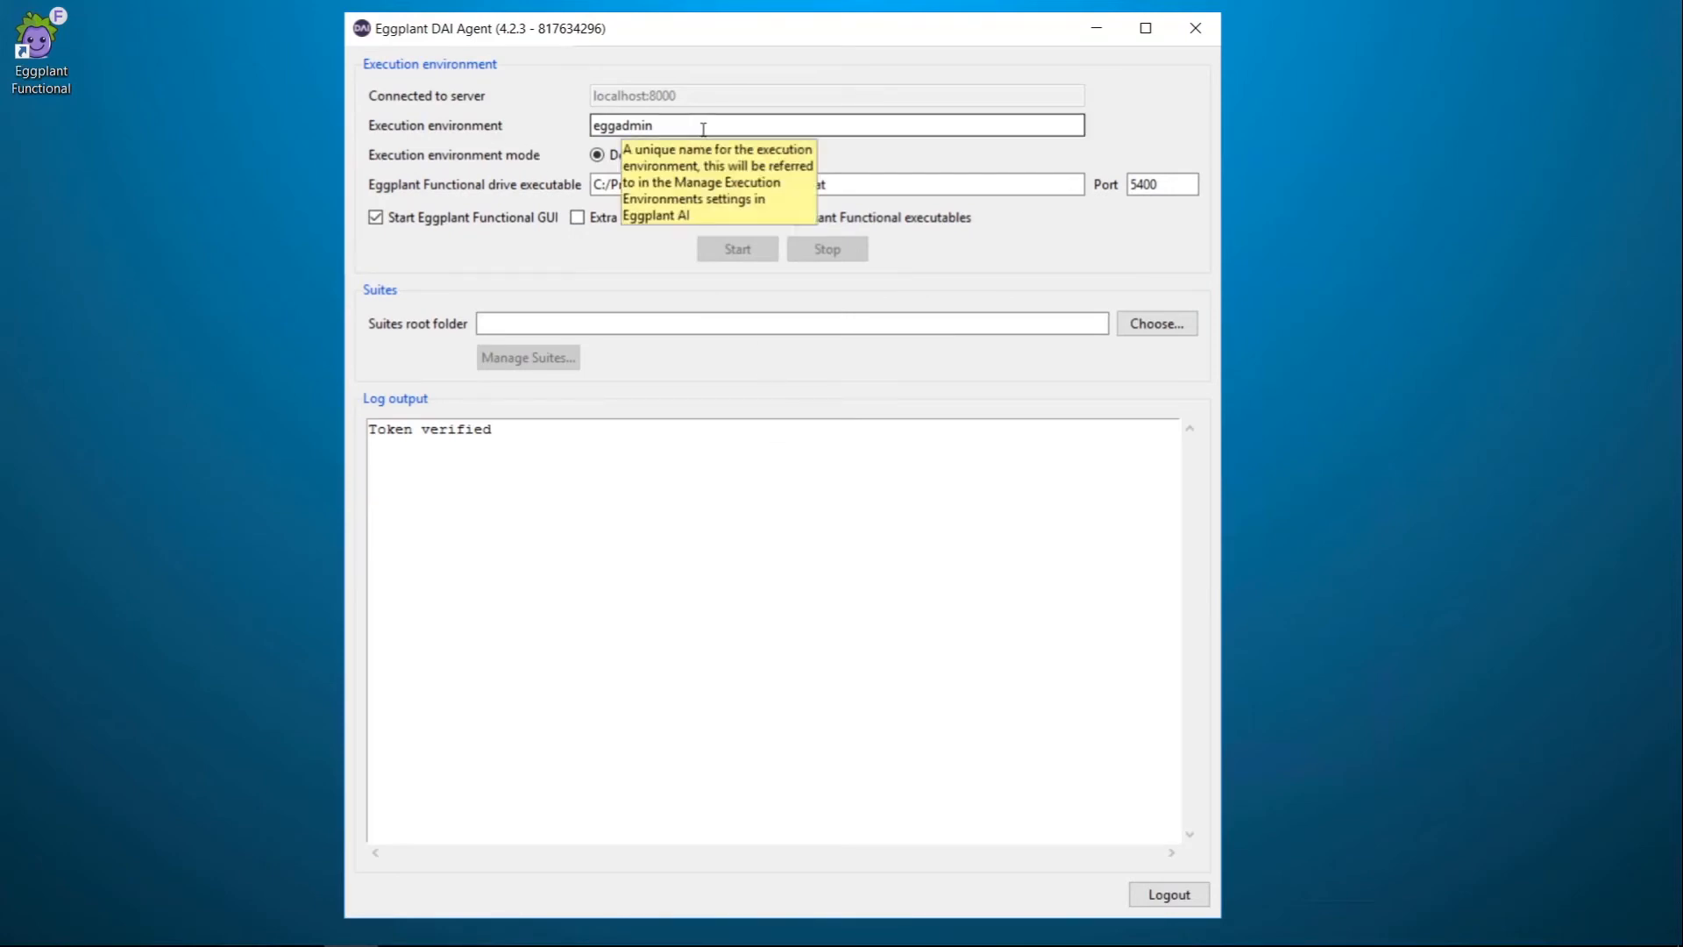
drag(700, 130, 444, 125)
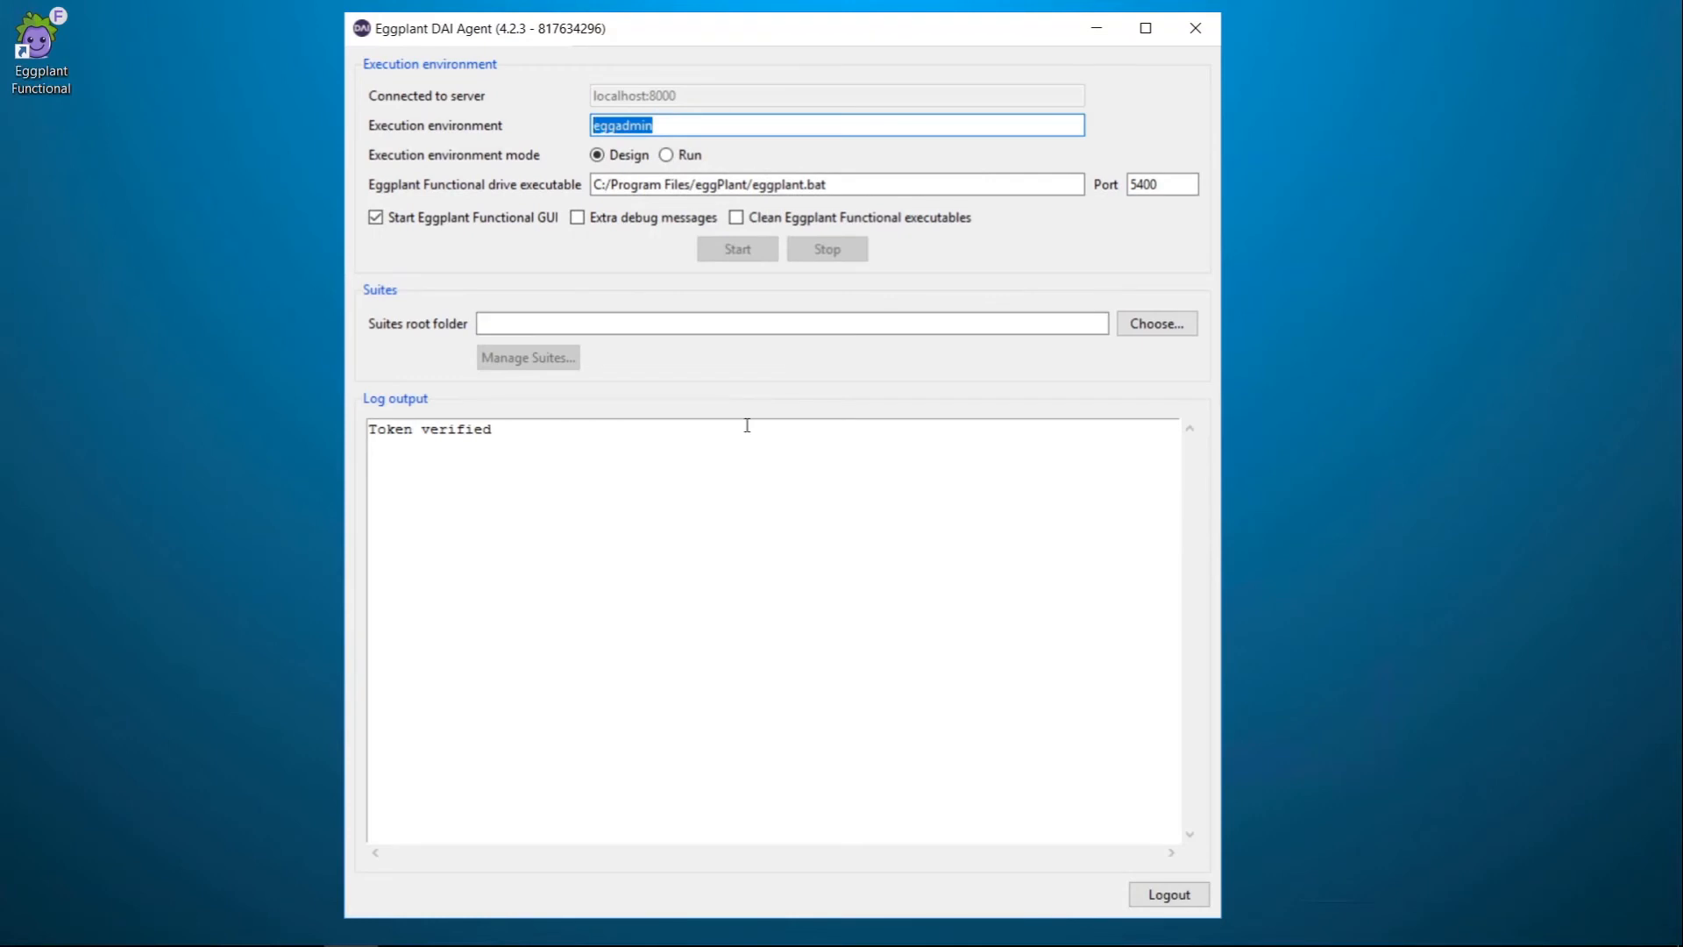
text(TEST)
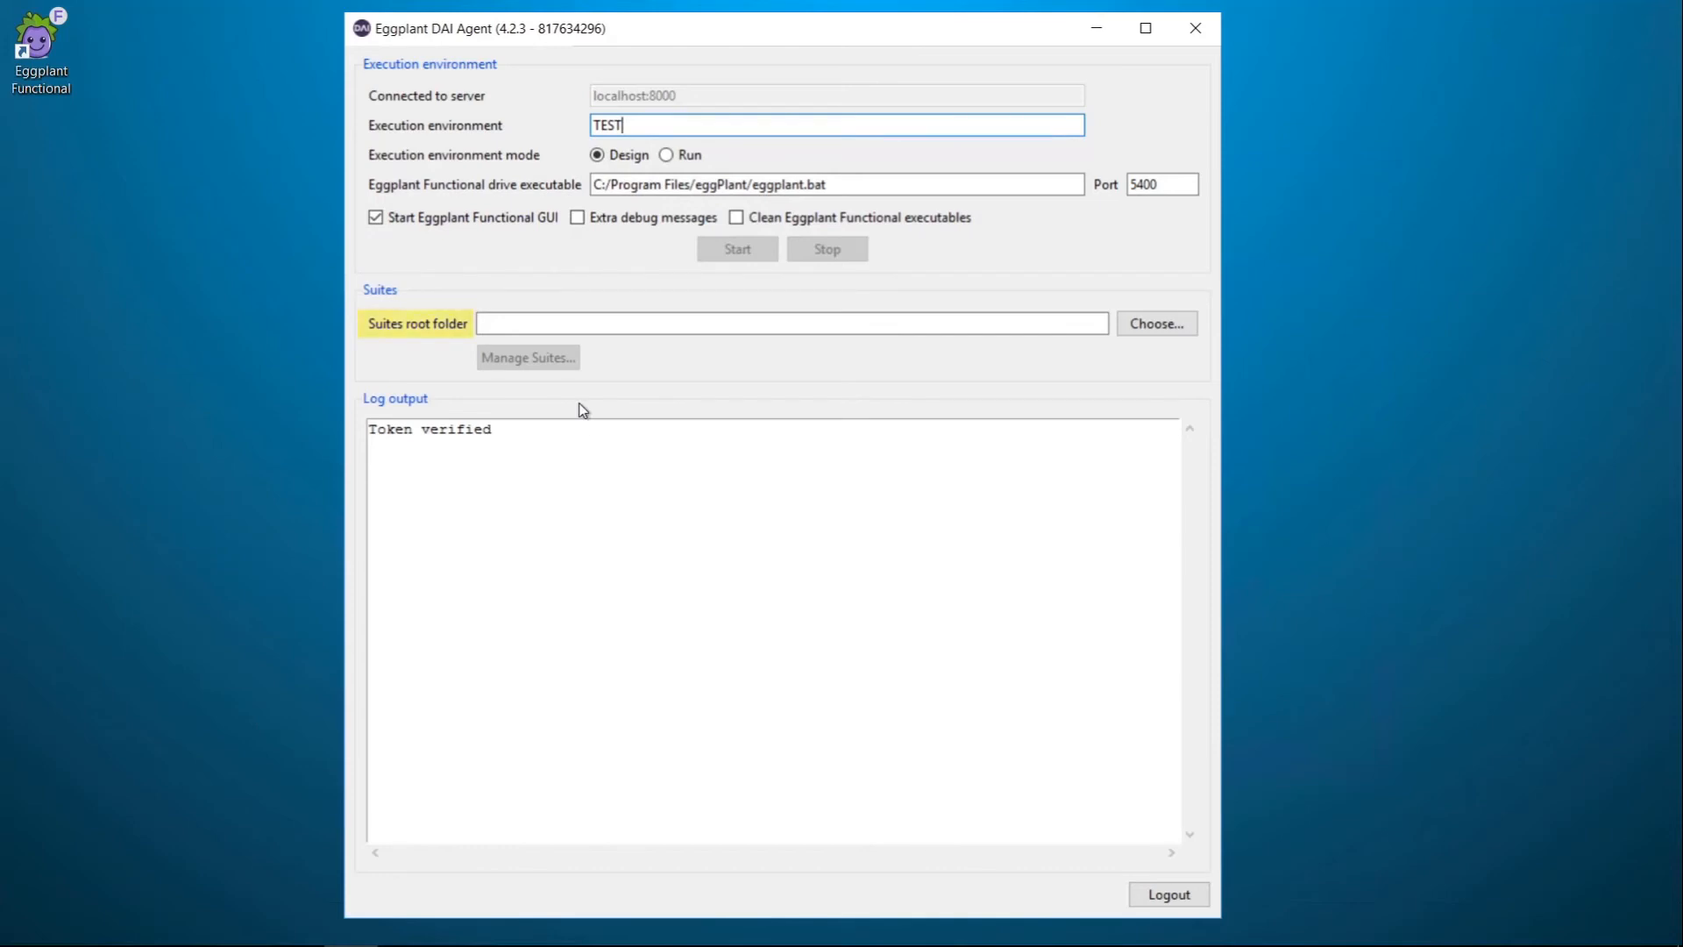
click(1184, 327)
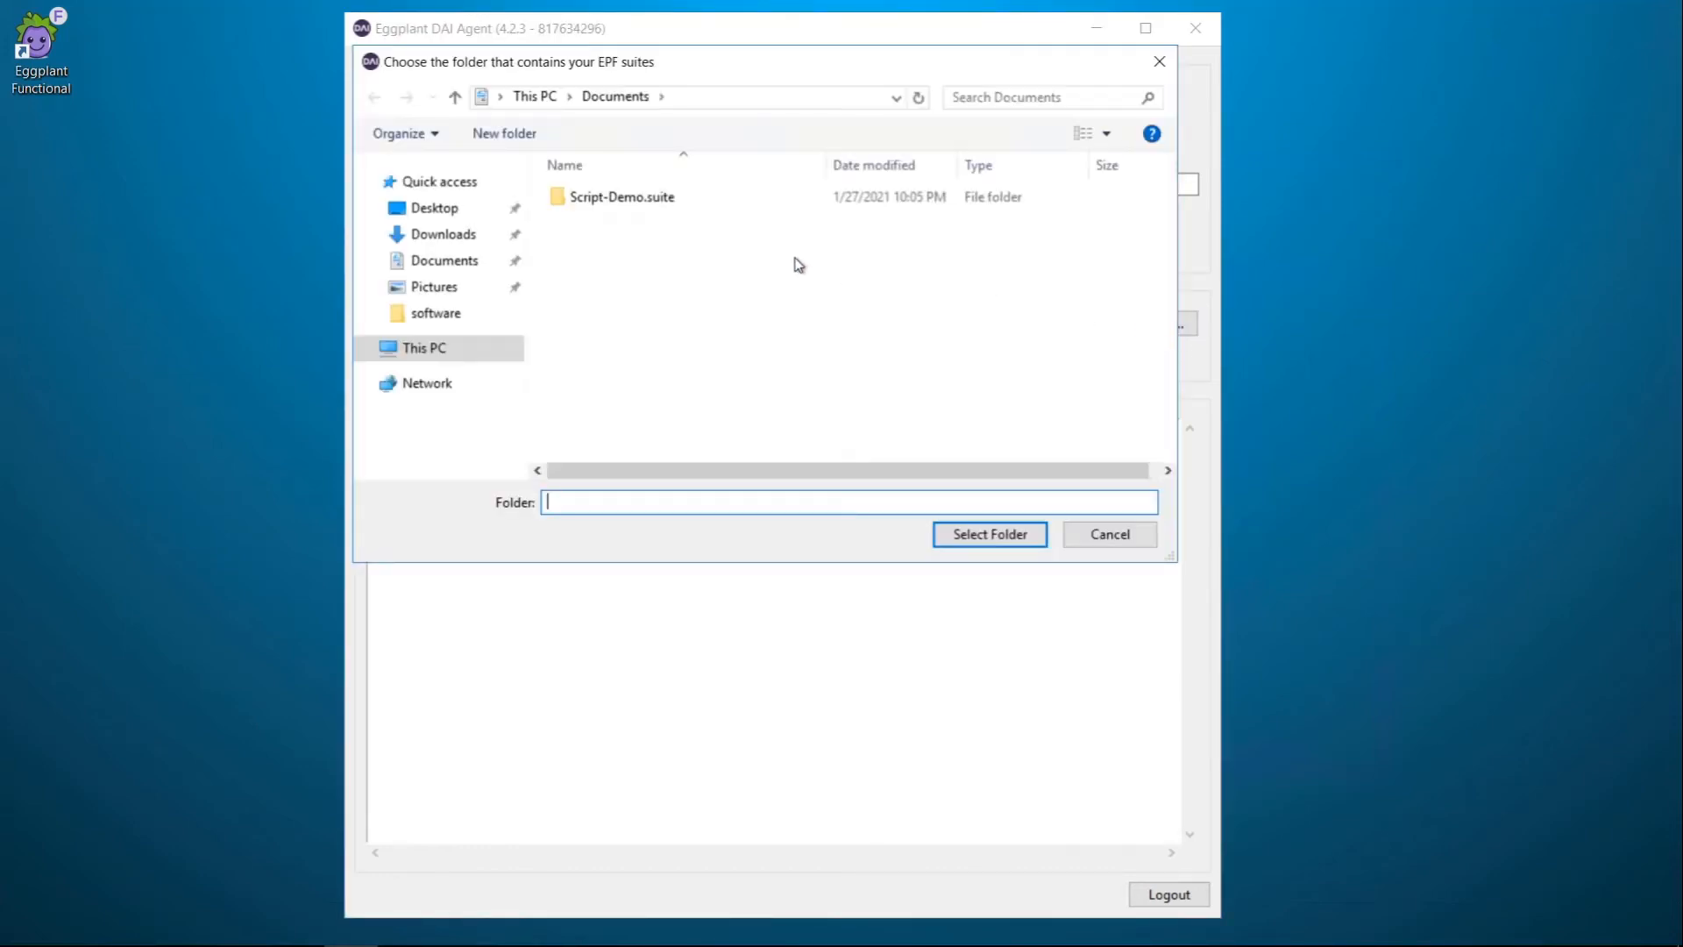
Step: Select the C:\software folder as the suites root folder
click(443, 316)
click(984, 537)
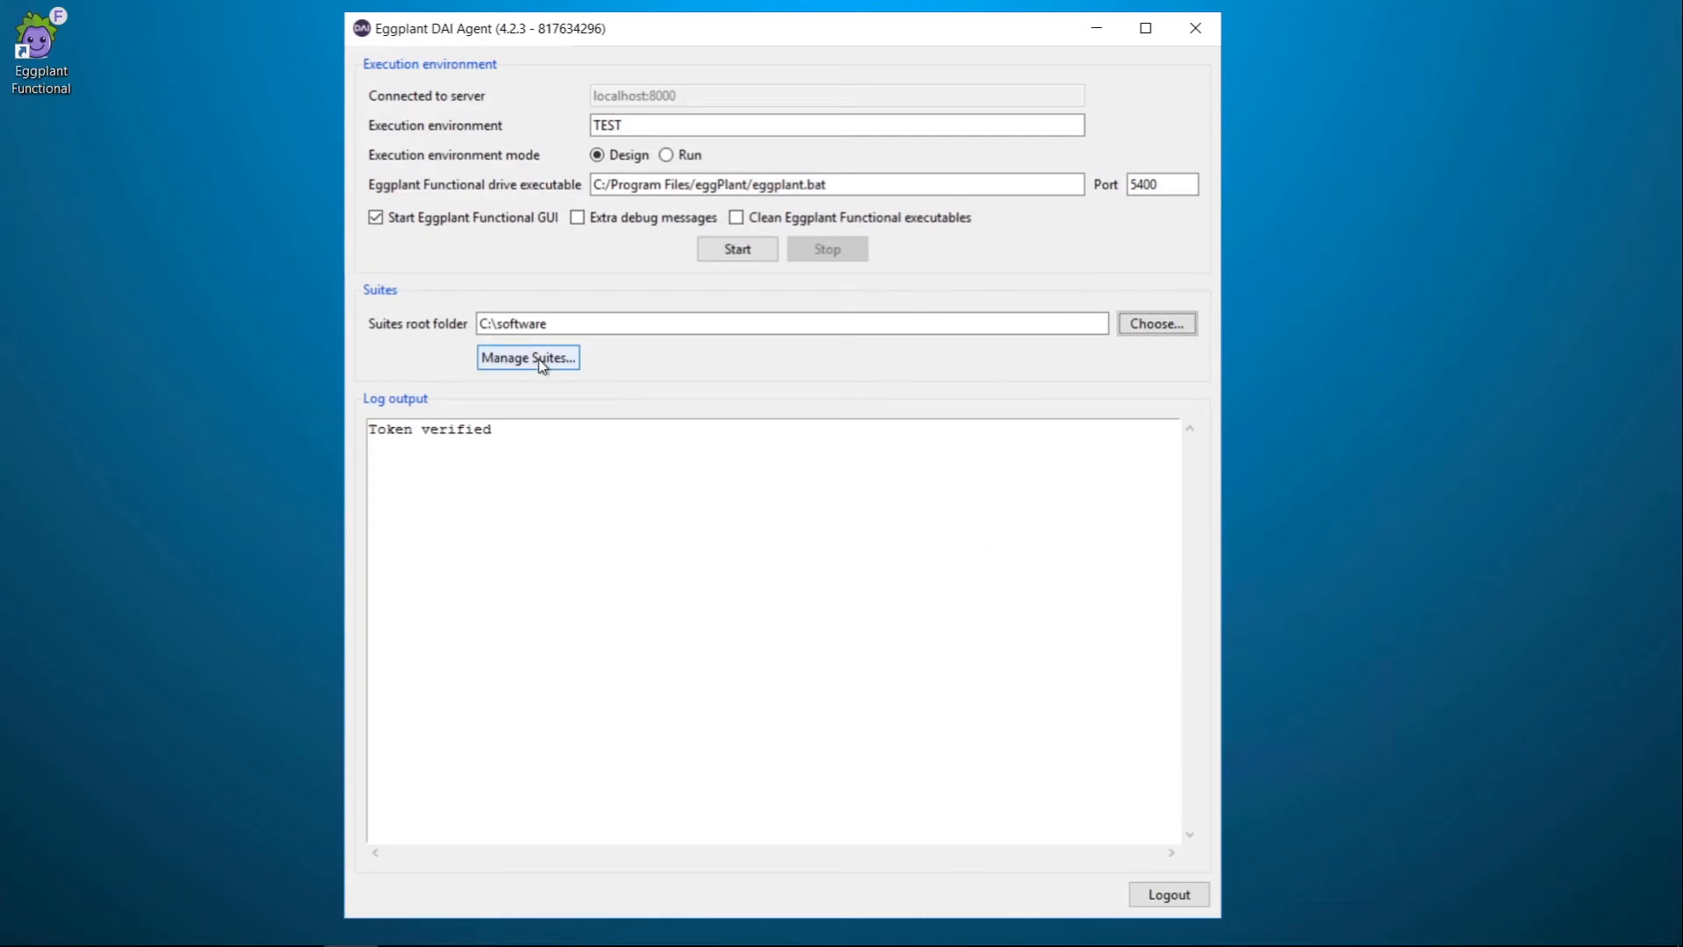
click(549, 358)
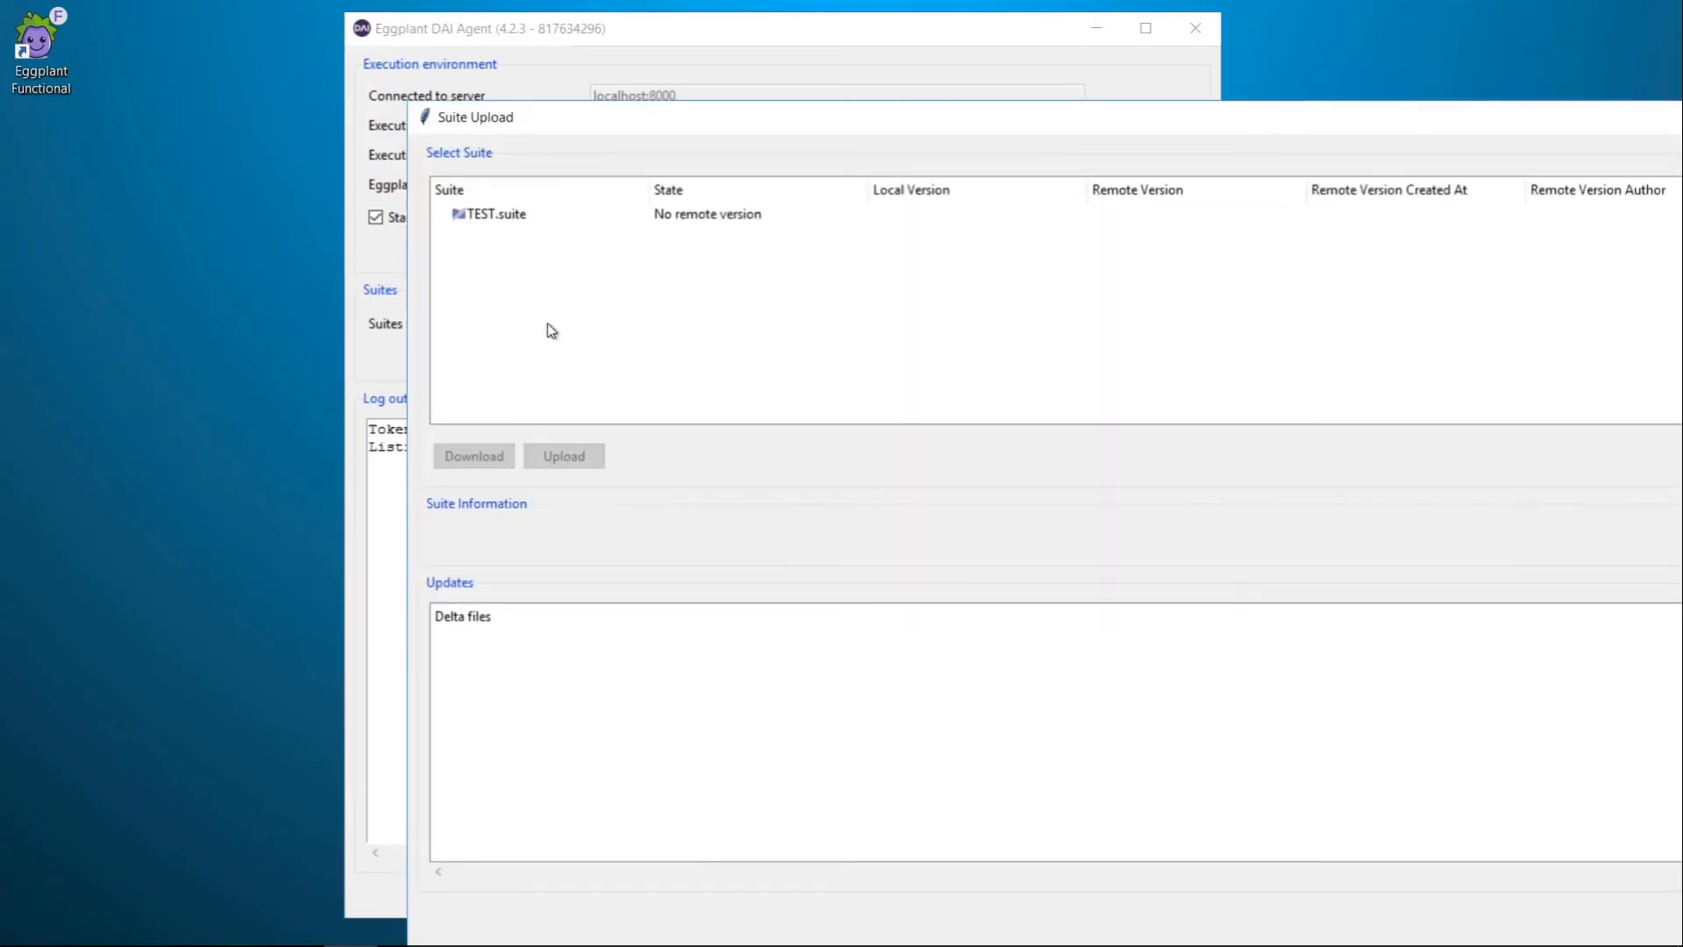
Step: Upload TEST.suite to the server as version-1, then start the execution environment
click(515, 219)
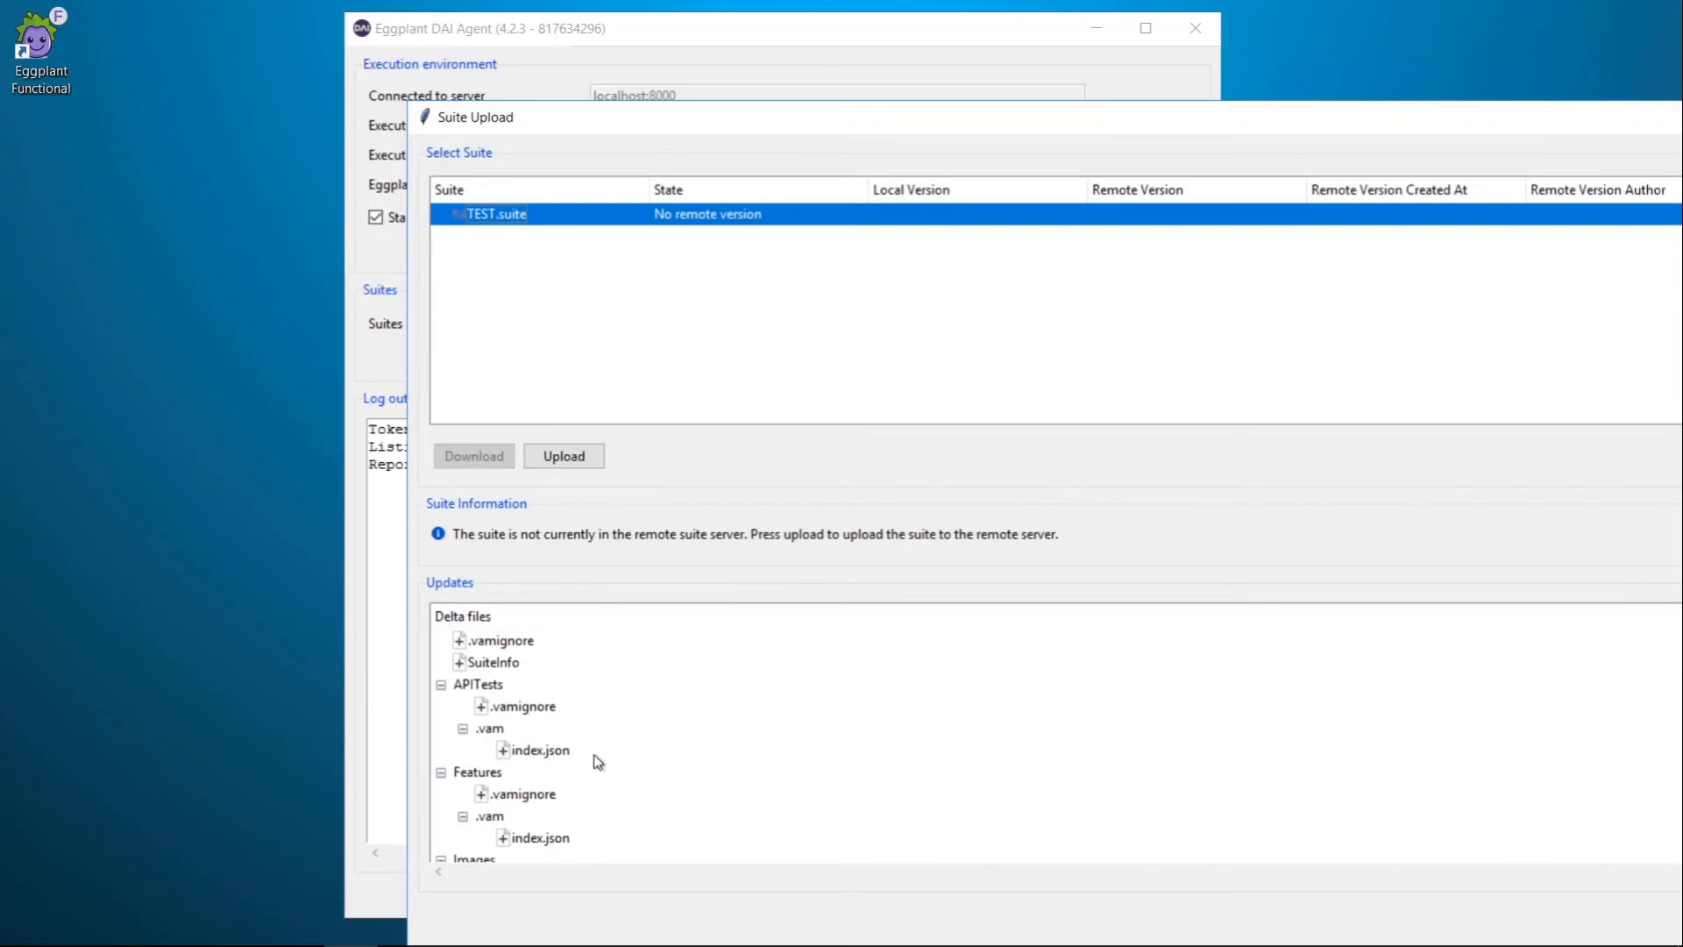
scroll(584, 754, down, 5)
scroll(583, 754, down, 5)
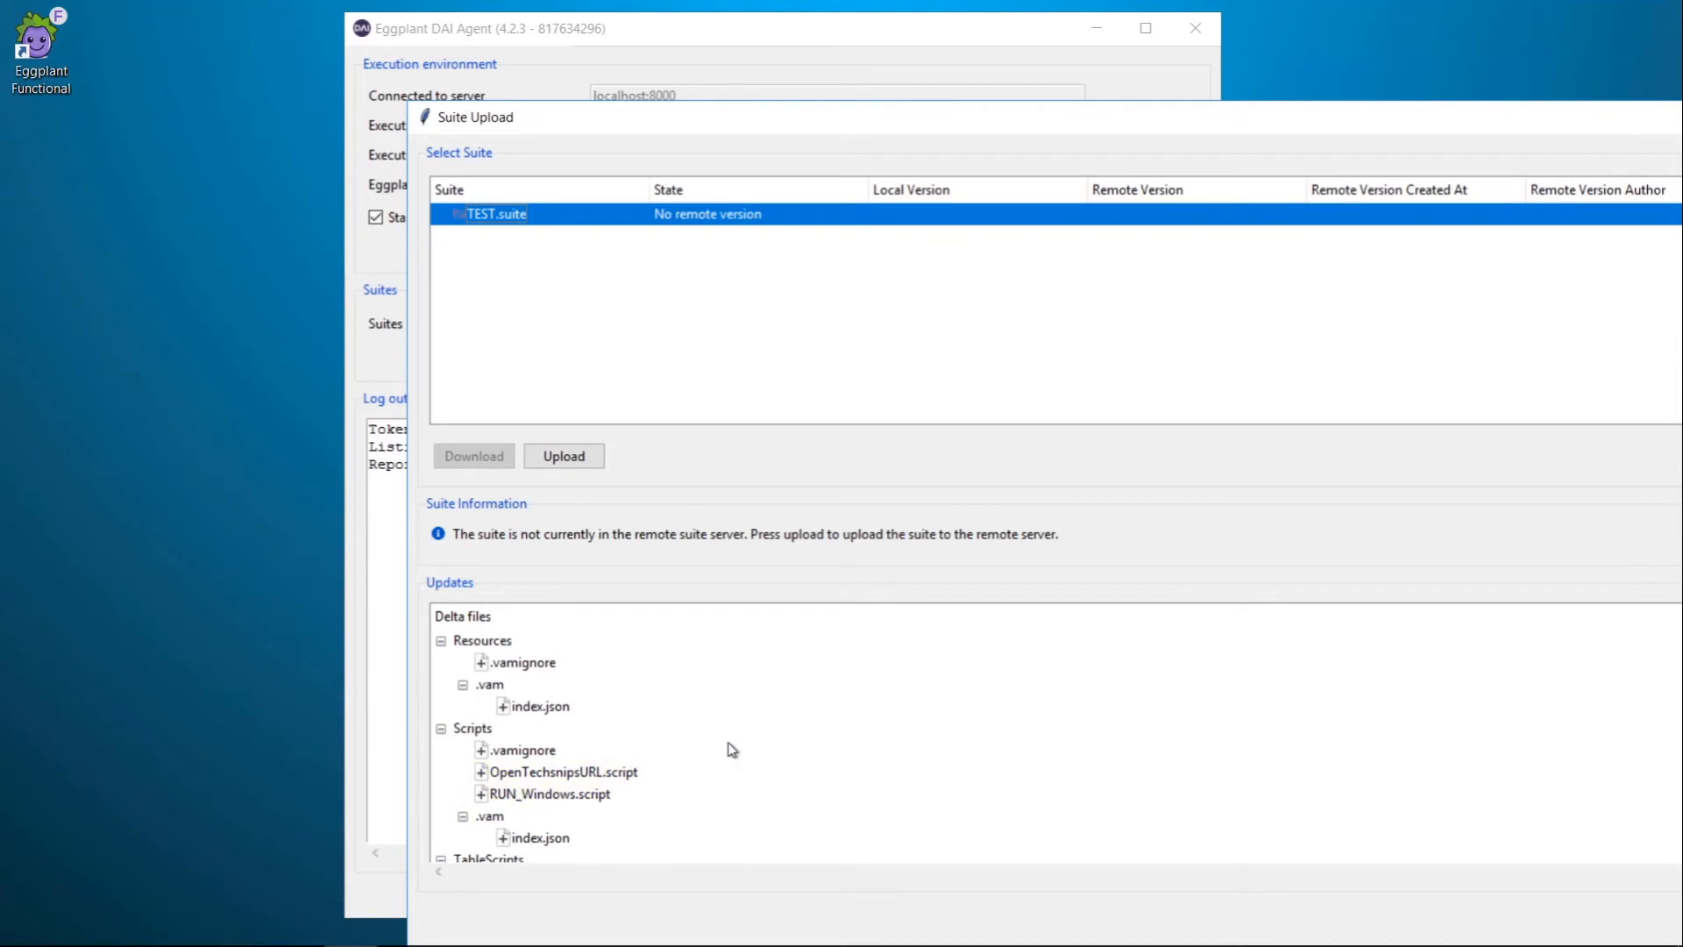
click(584, 456)
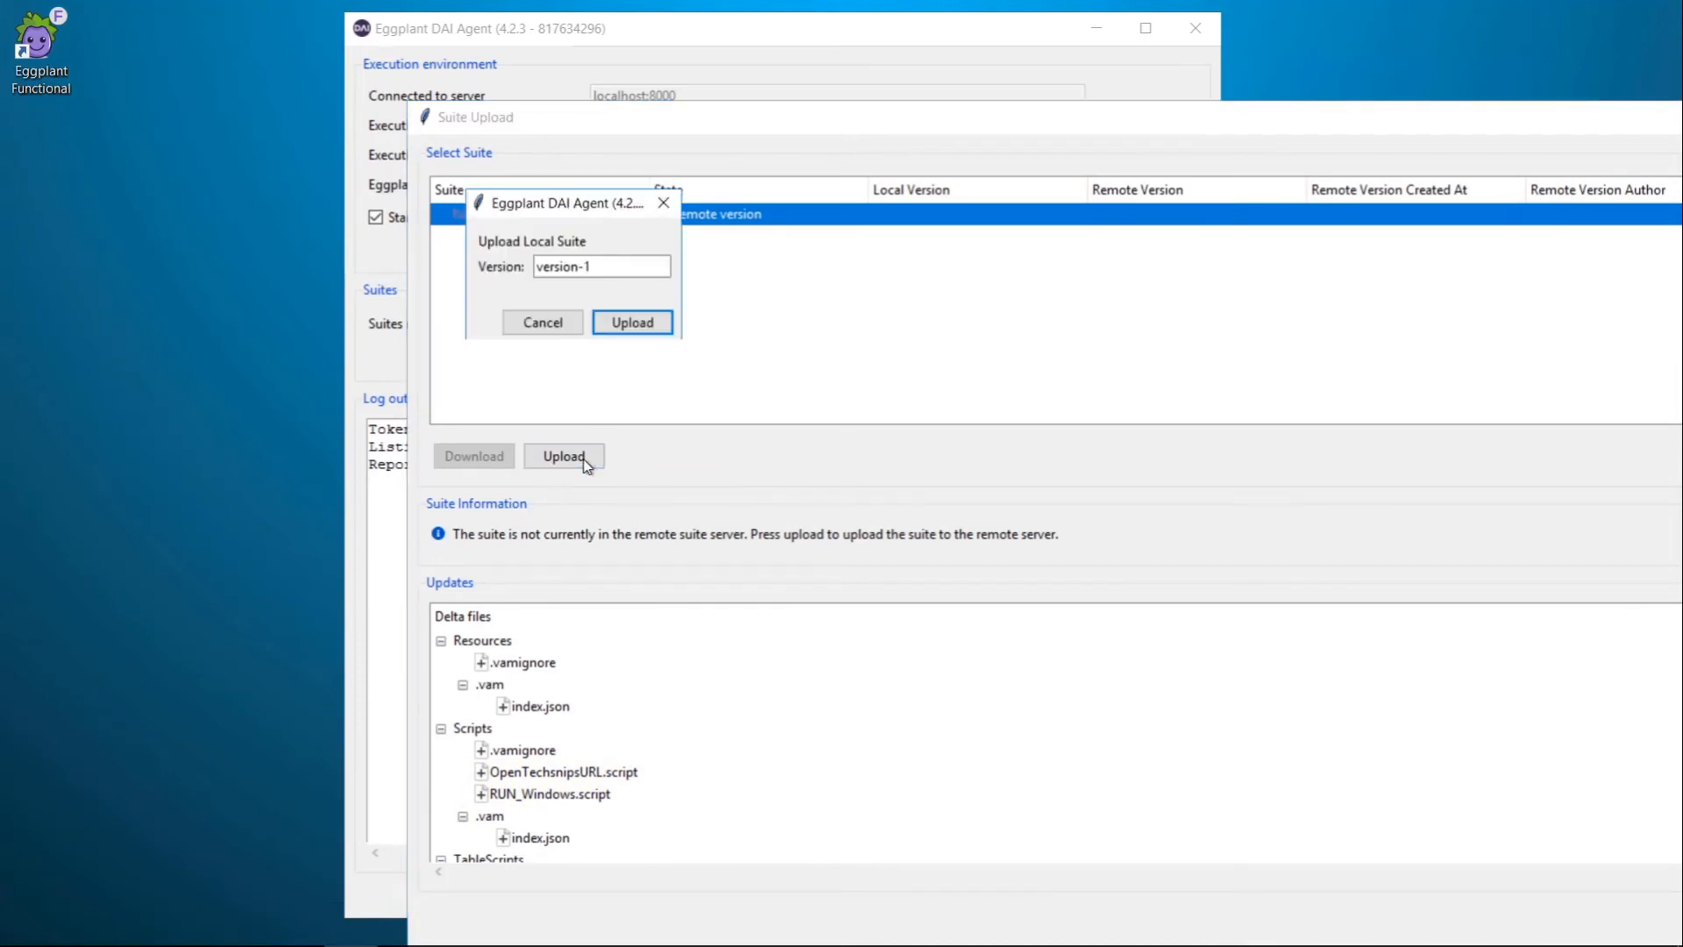
click(624, 325)
click(1382, 105)
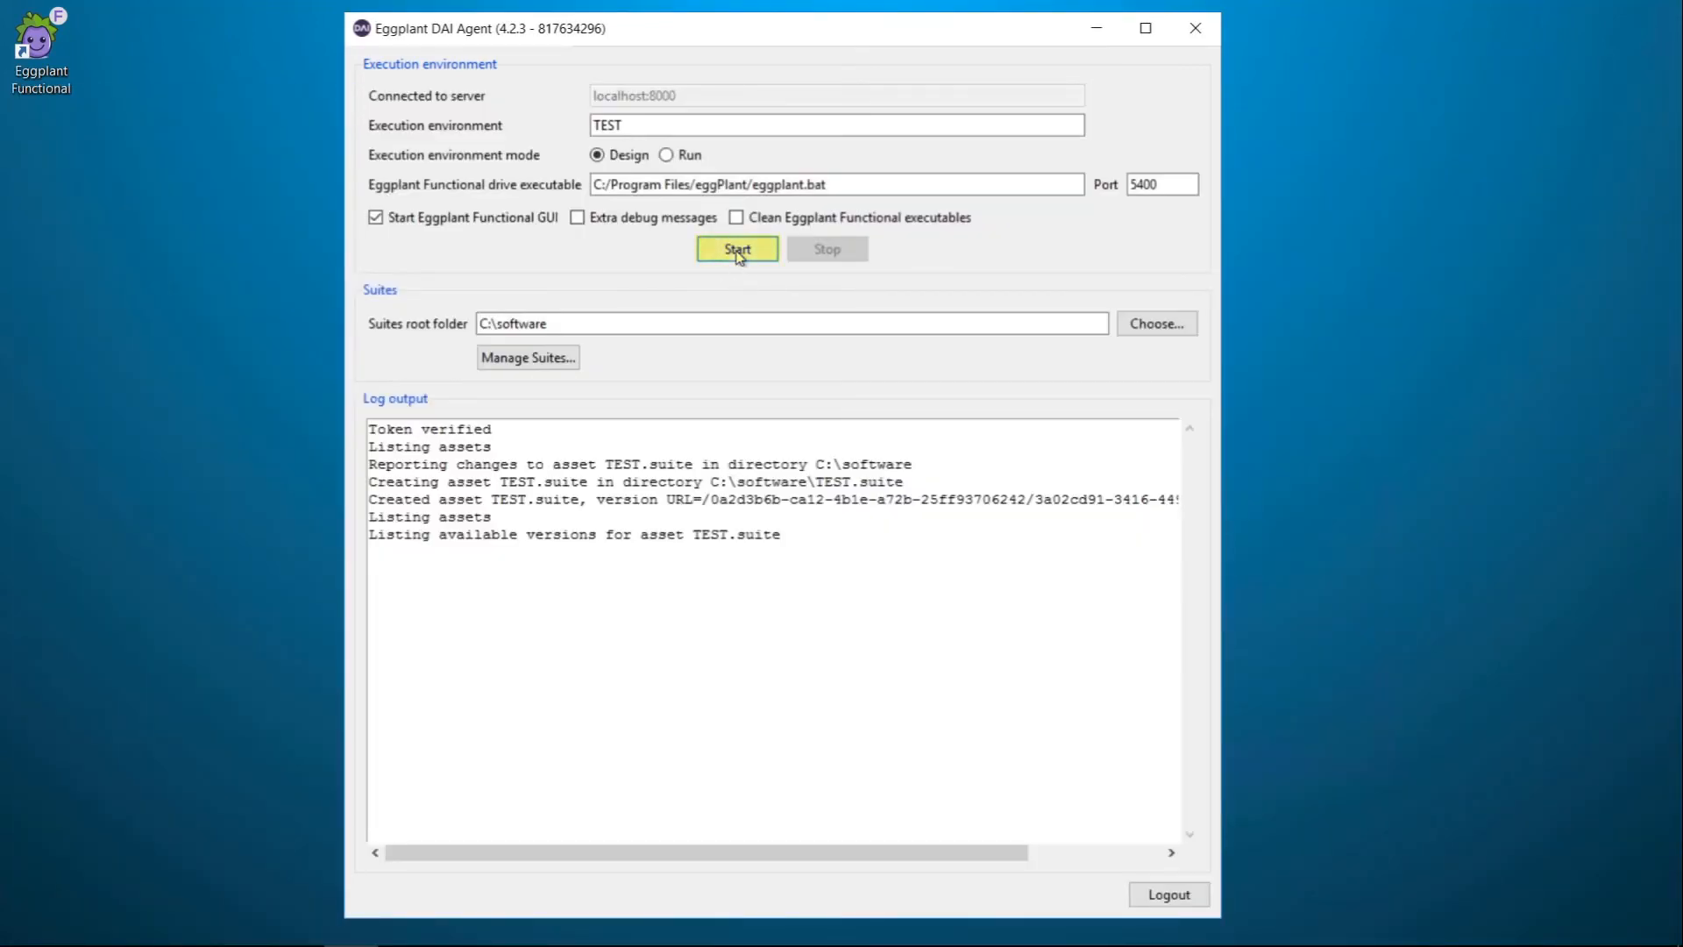
click(739, 250)
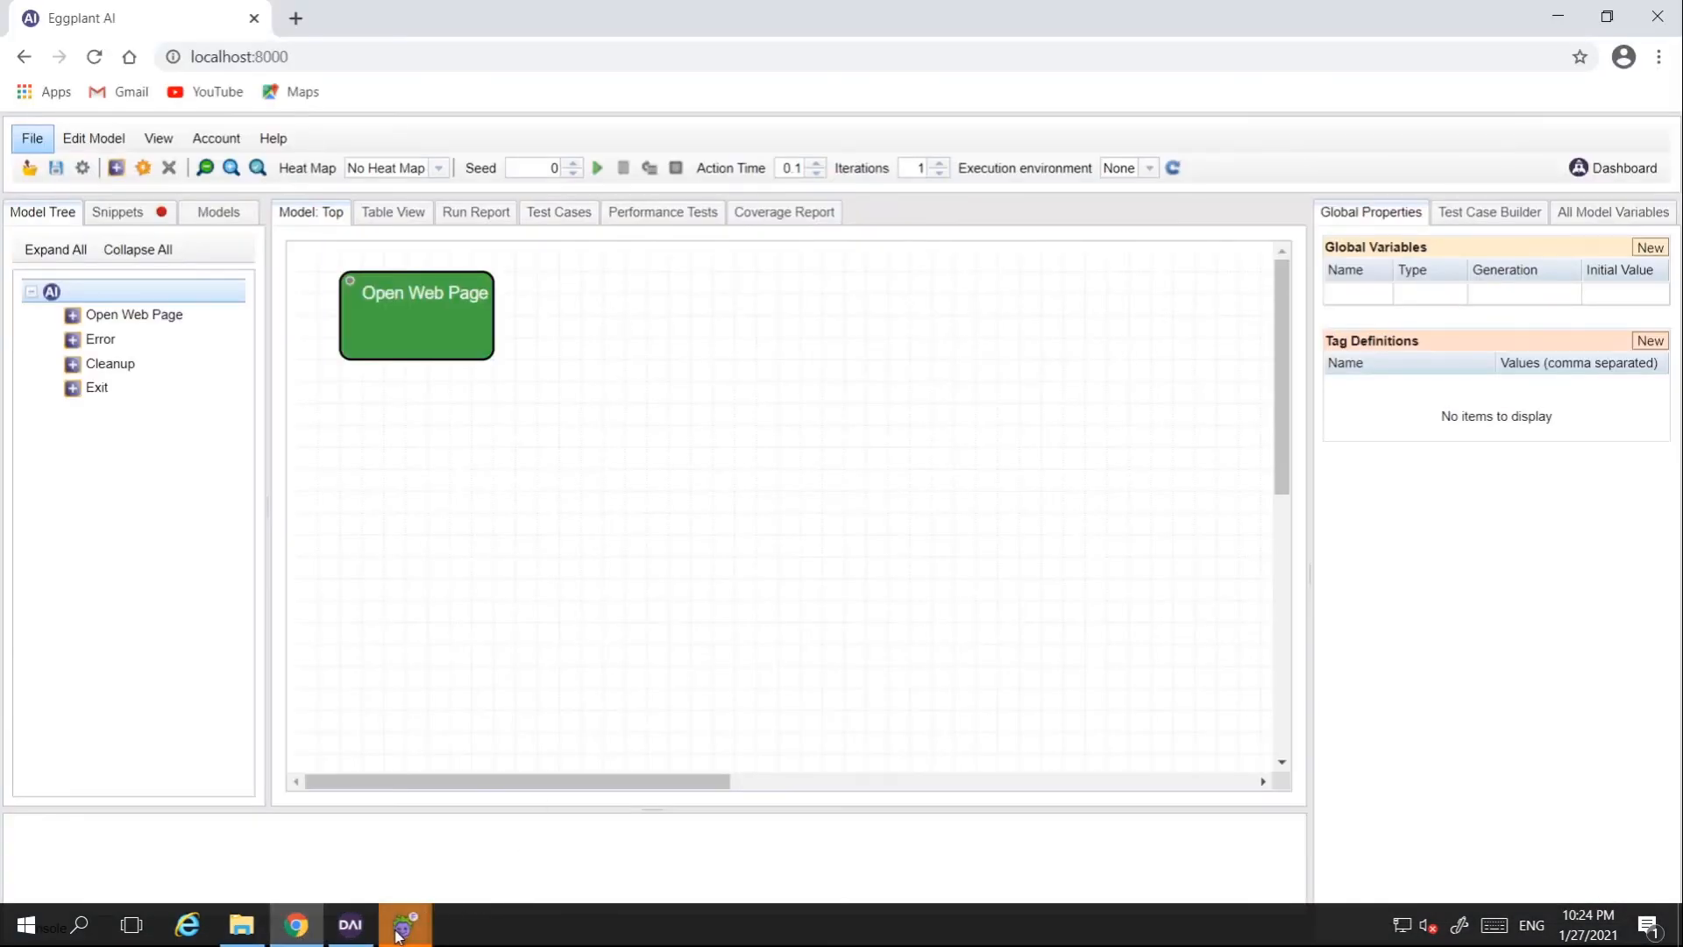
Step: Go full screen, refresh the environment list, pick TEST as execution environment, and show Snippets
key(F11)
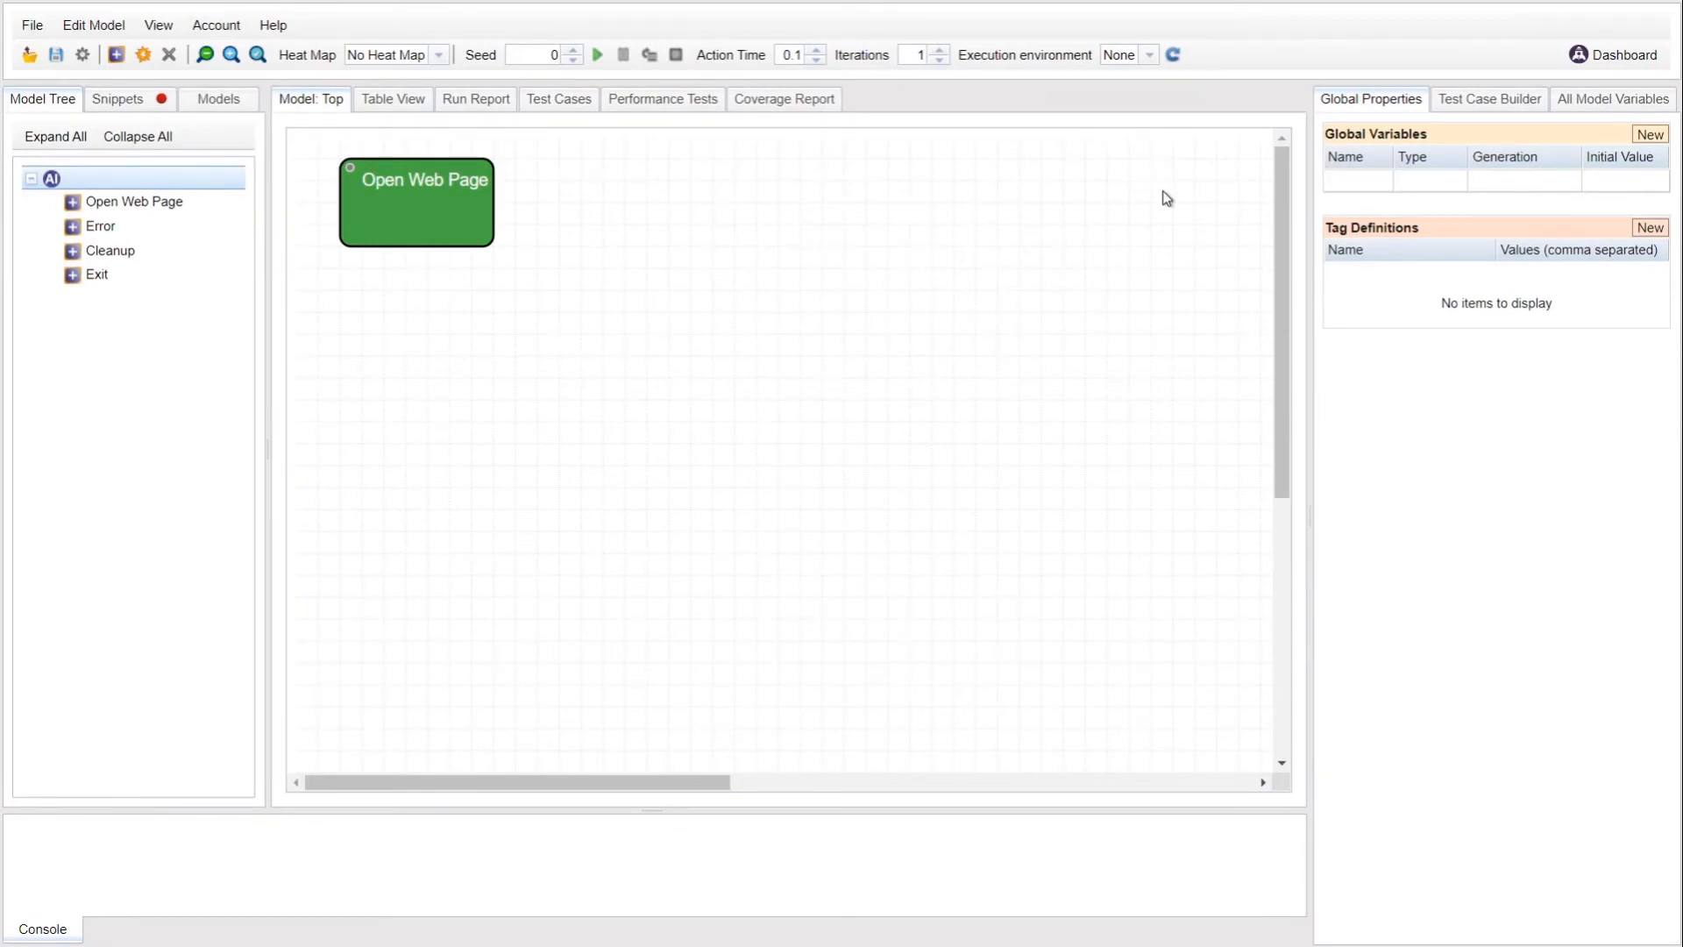
click(1150, 56)
click(1175, 55)
click(1175, 57)
click(1148, 55)
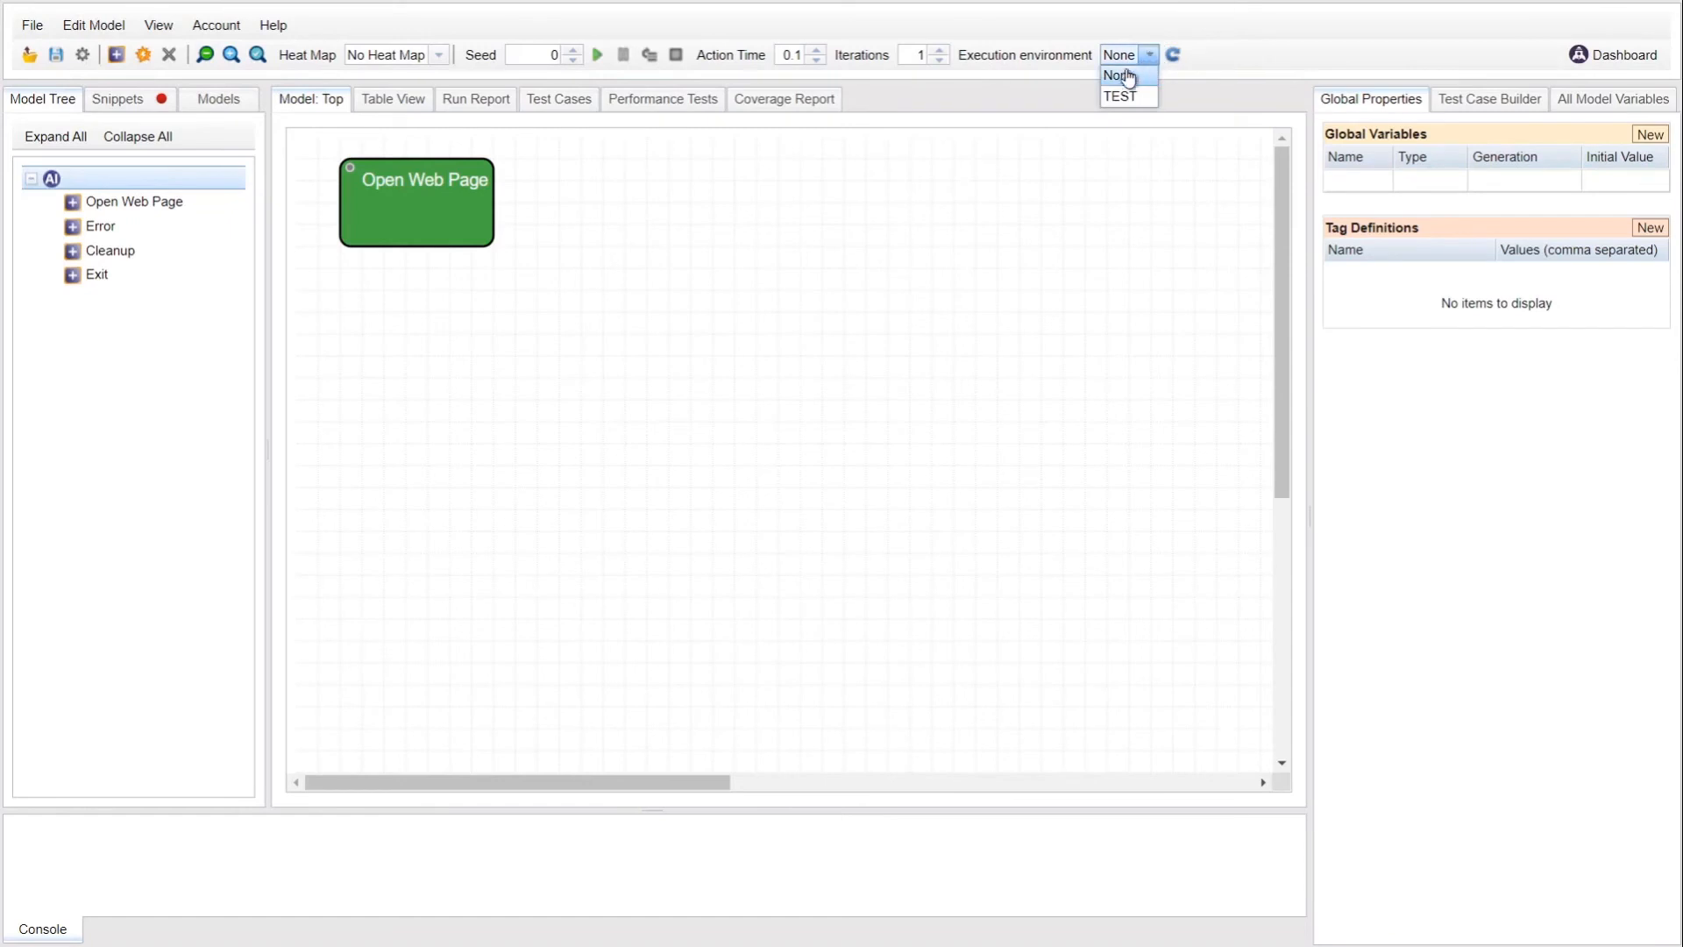
click(1123, 96)
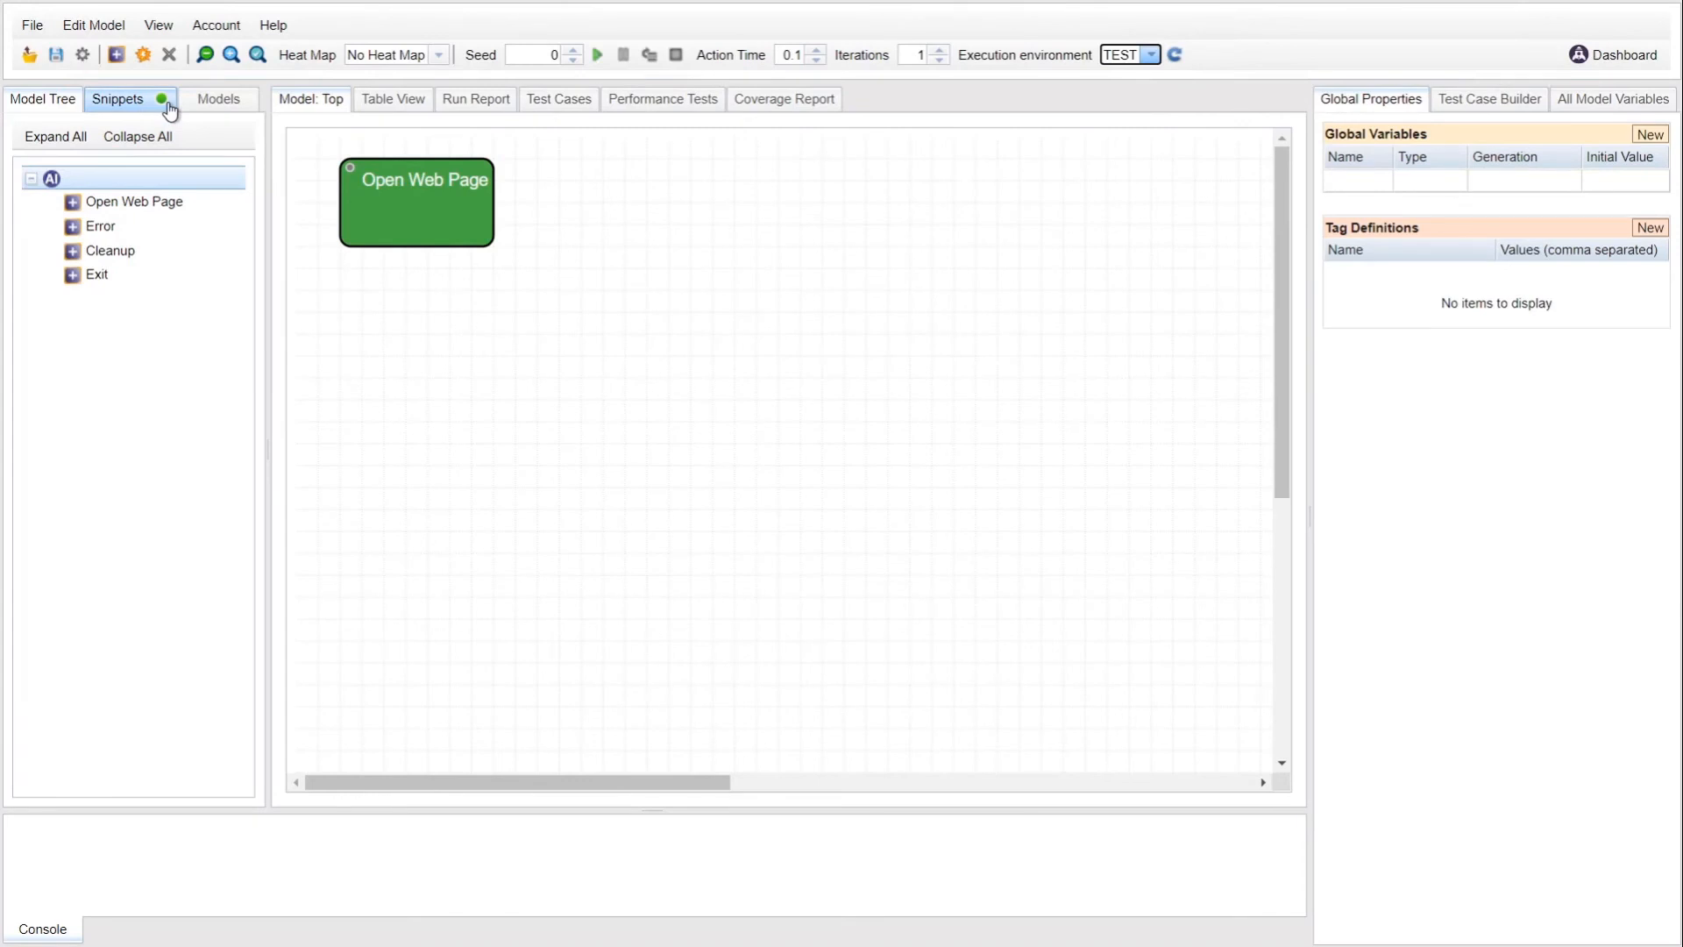
click(121, 103)
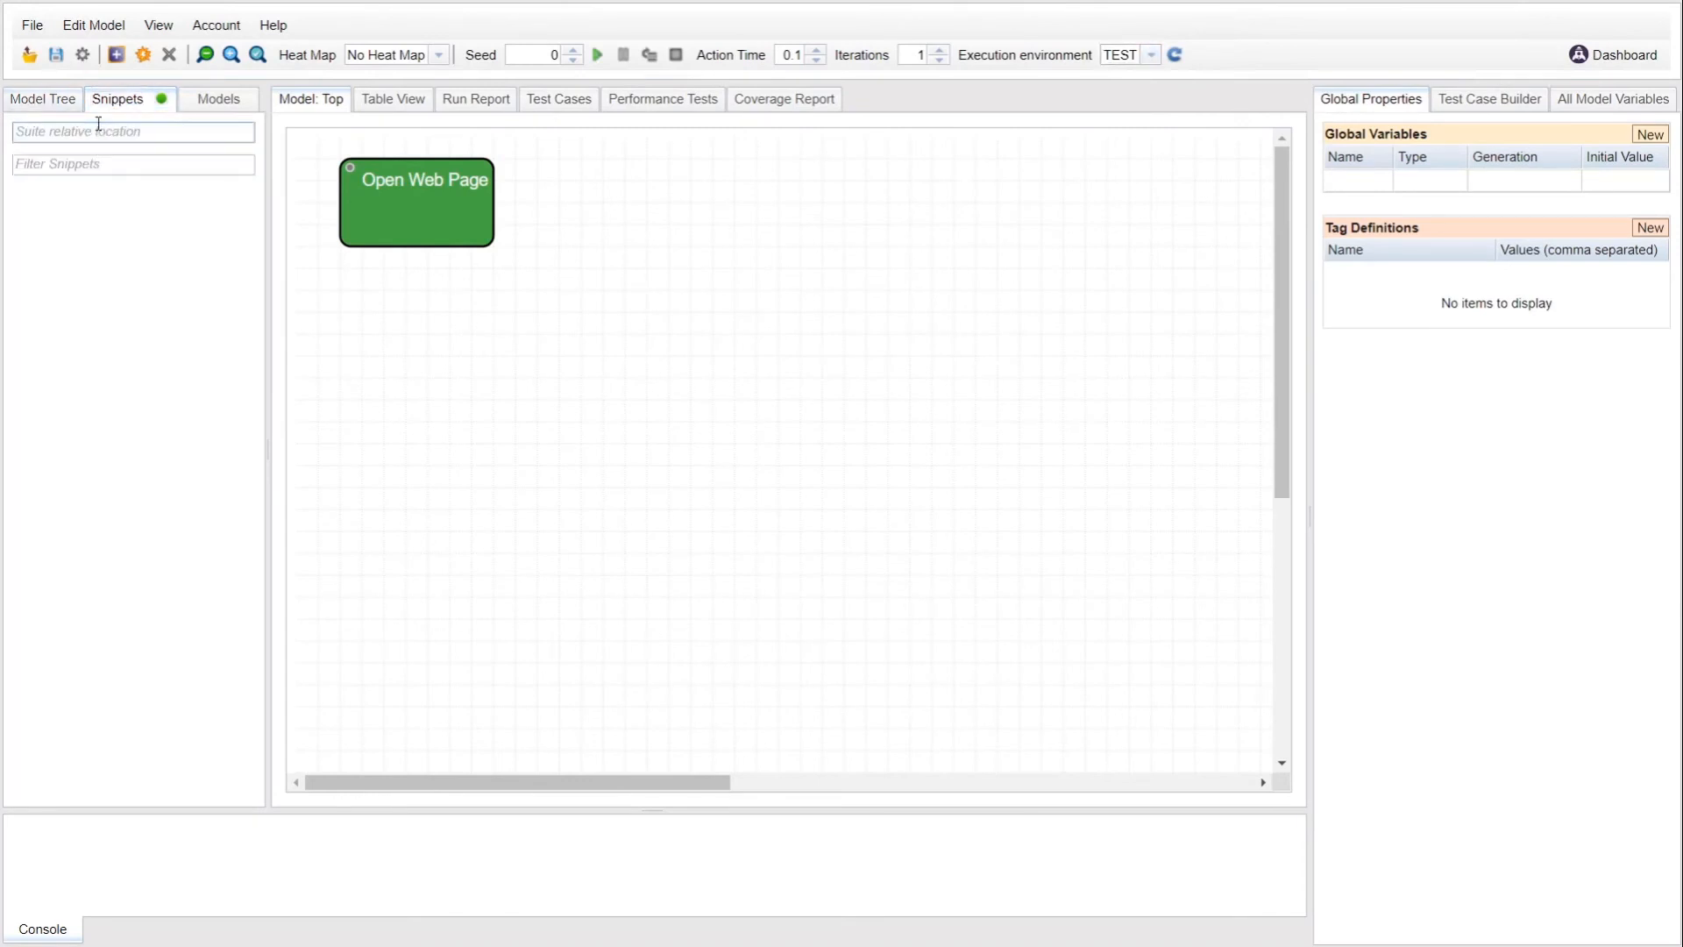
Step: Enter TEST.suite as the suite relative location to load its snippets
click(102, 129)
text(TEST.suite)
key(Tab)
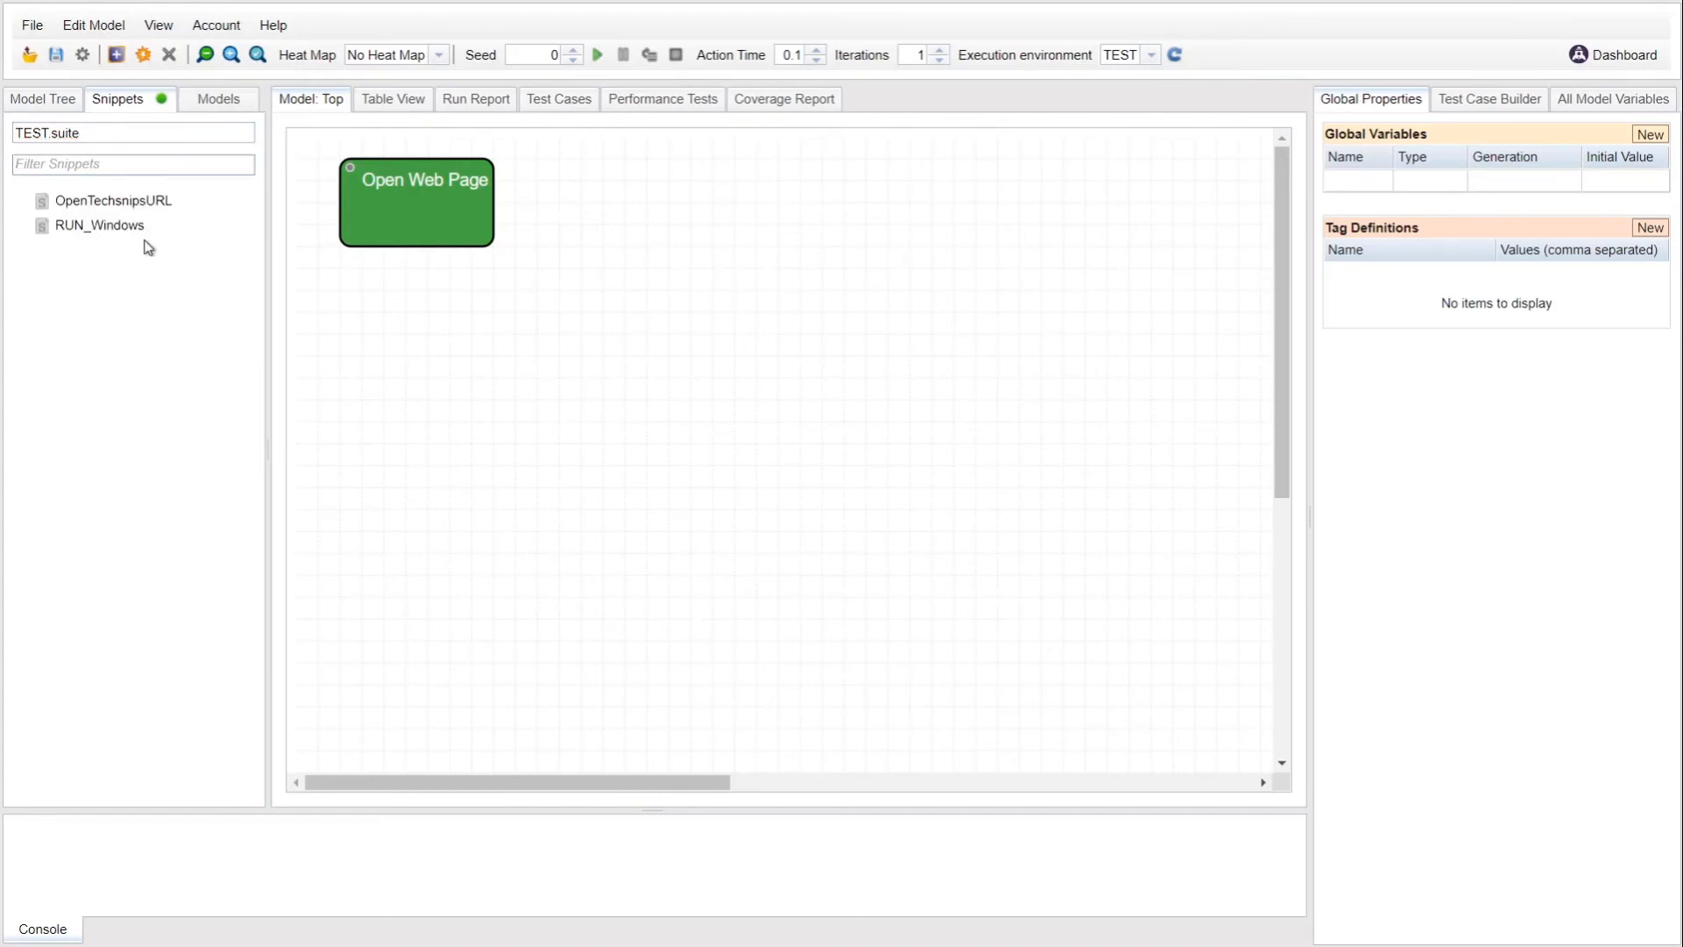
Step: View the OpenTechsnipsURL and RUN_Windows snippet code in an enlarged code panel
click(136, 202)
right_click(138, 206)
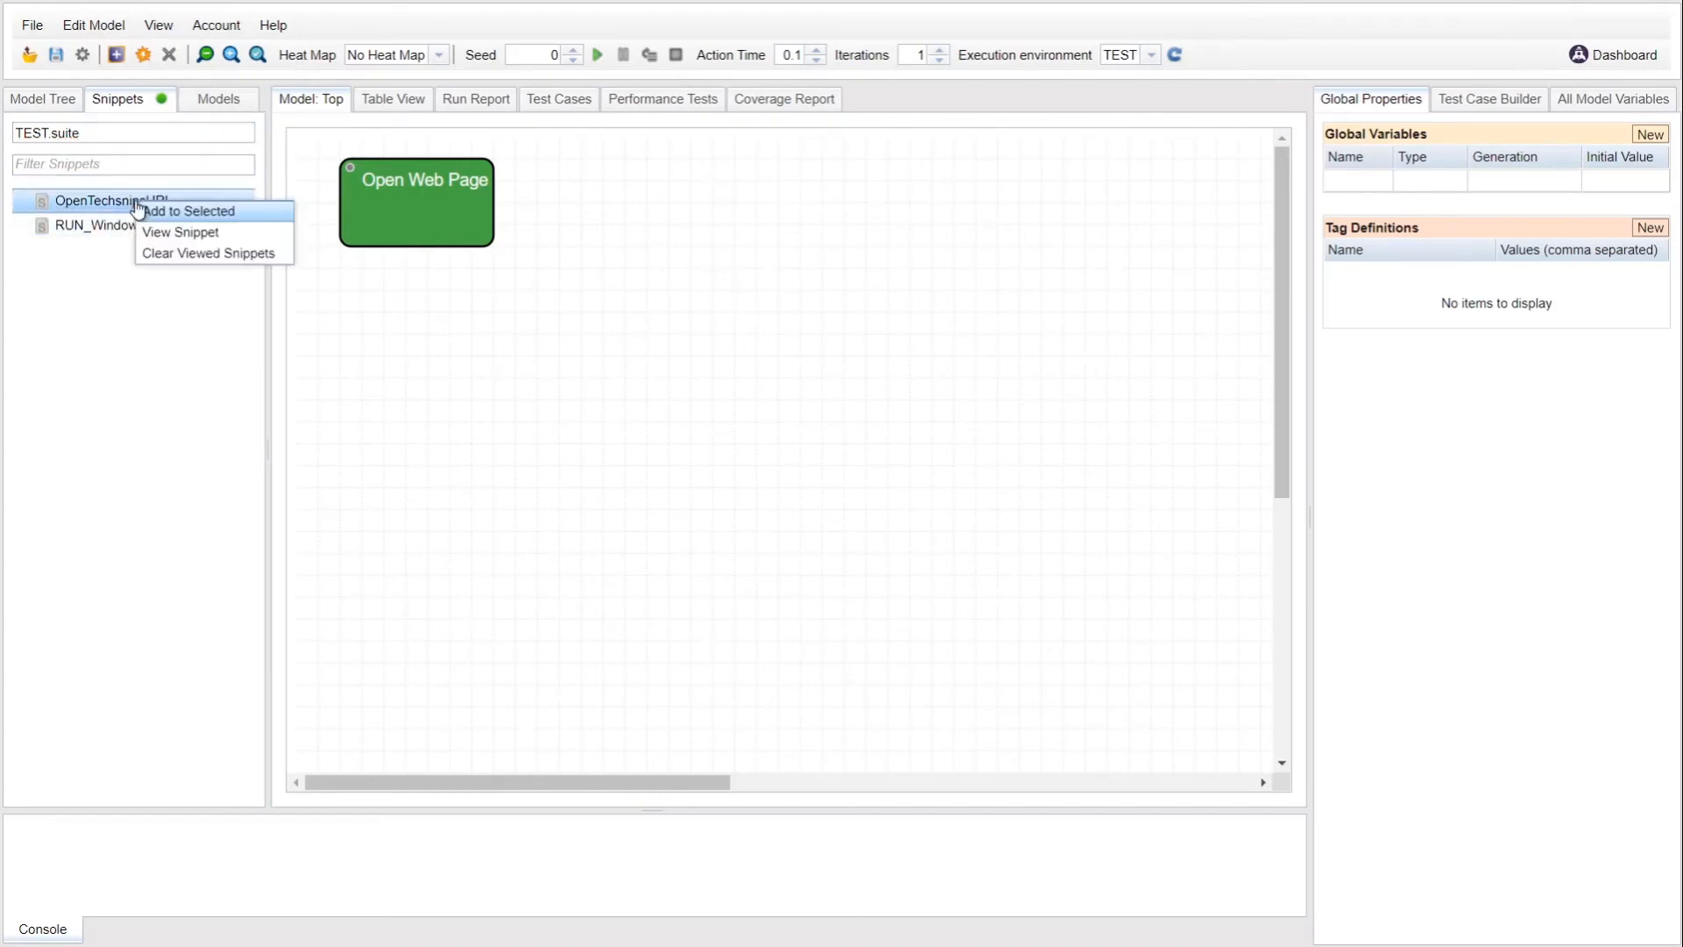
click(168, 233)
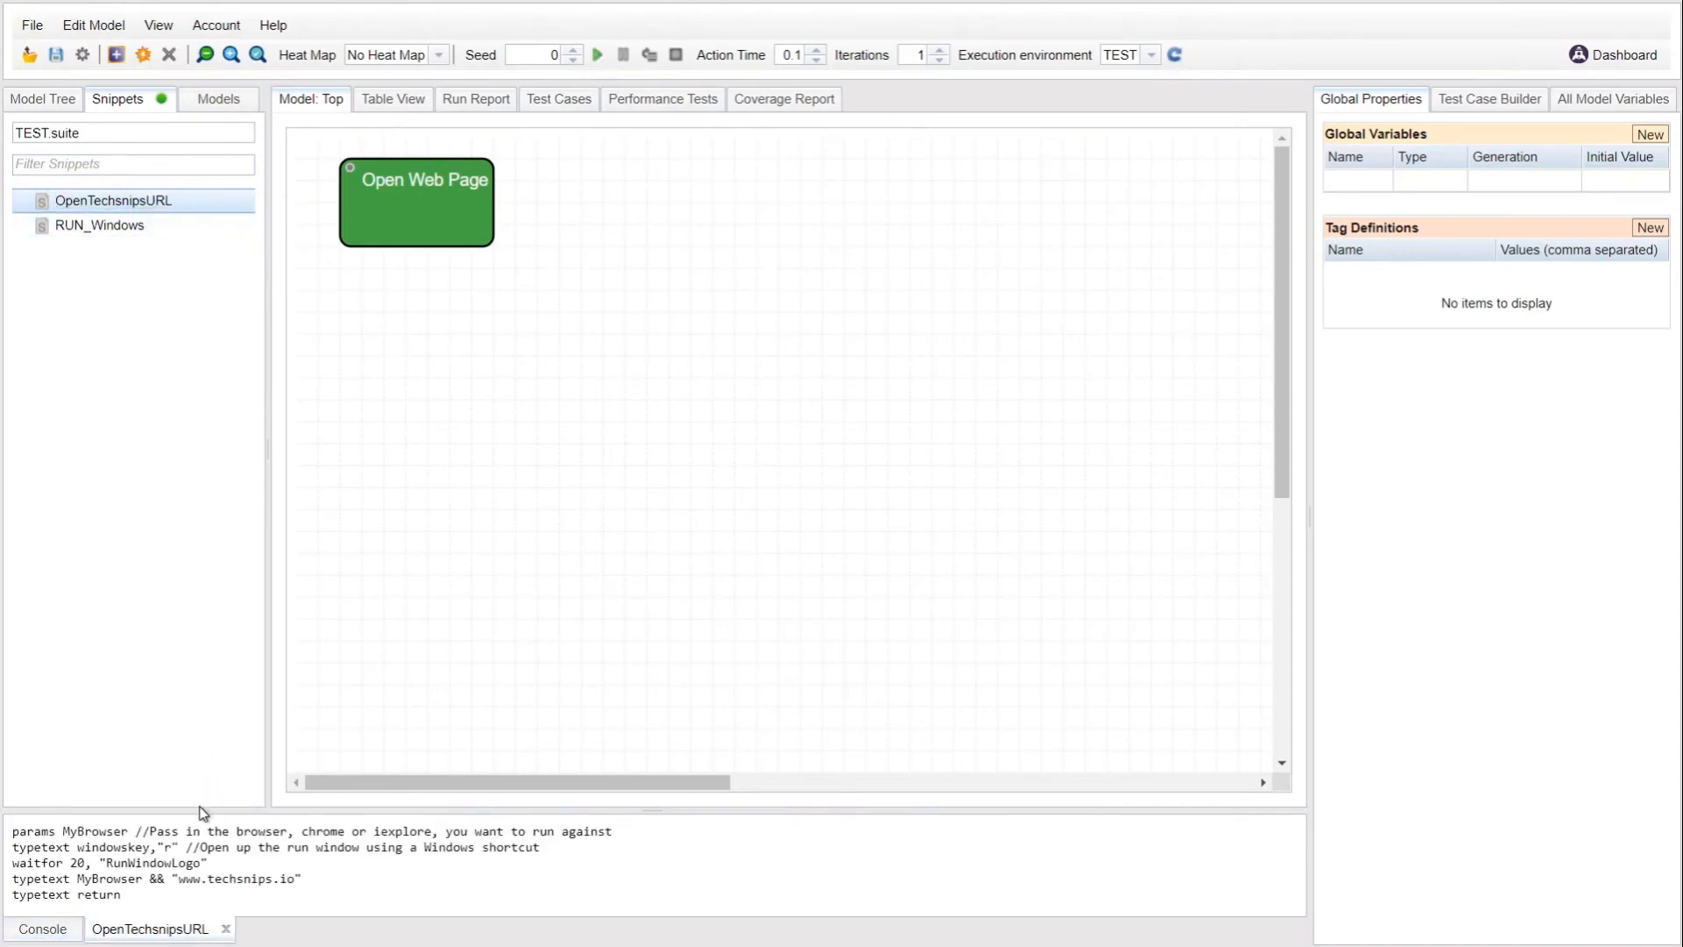
drag(203, 810, 209, 711)
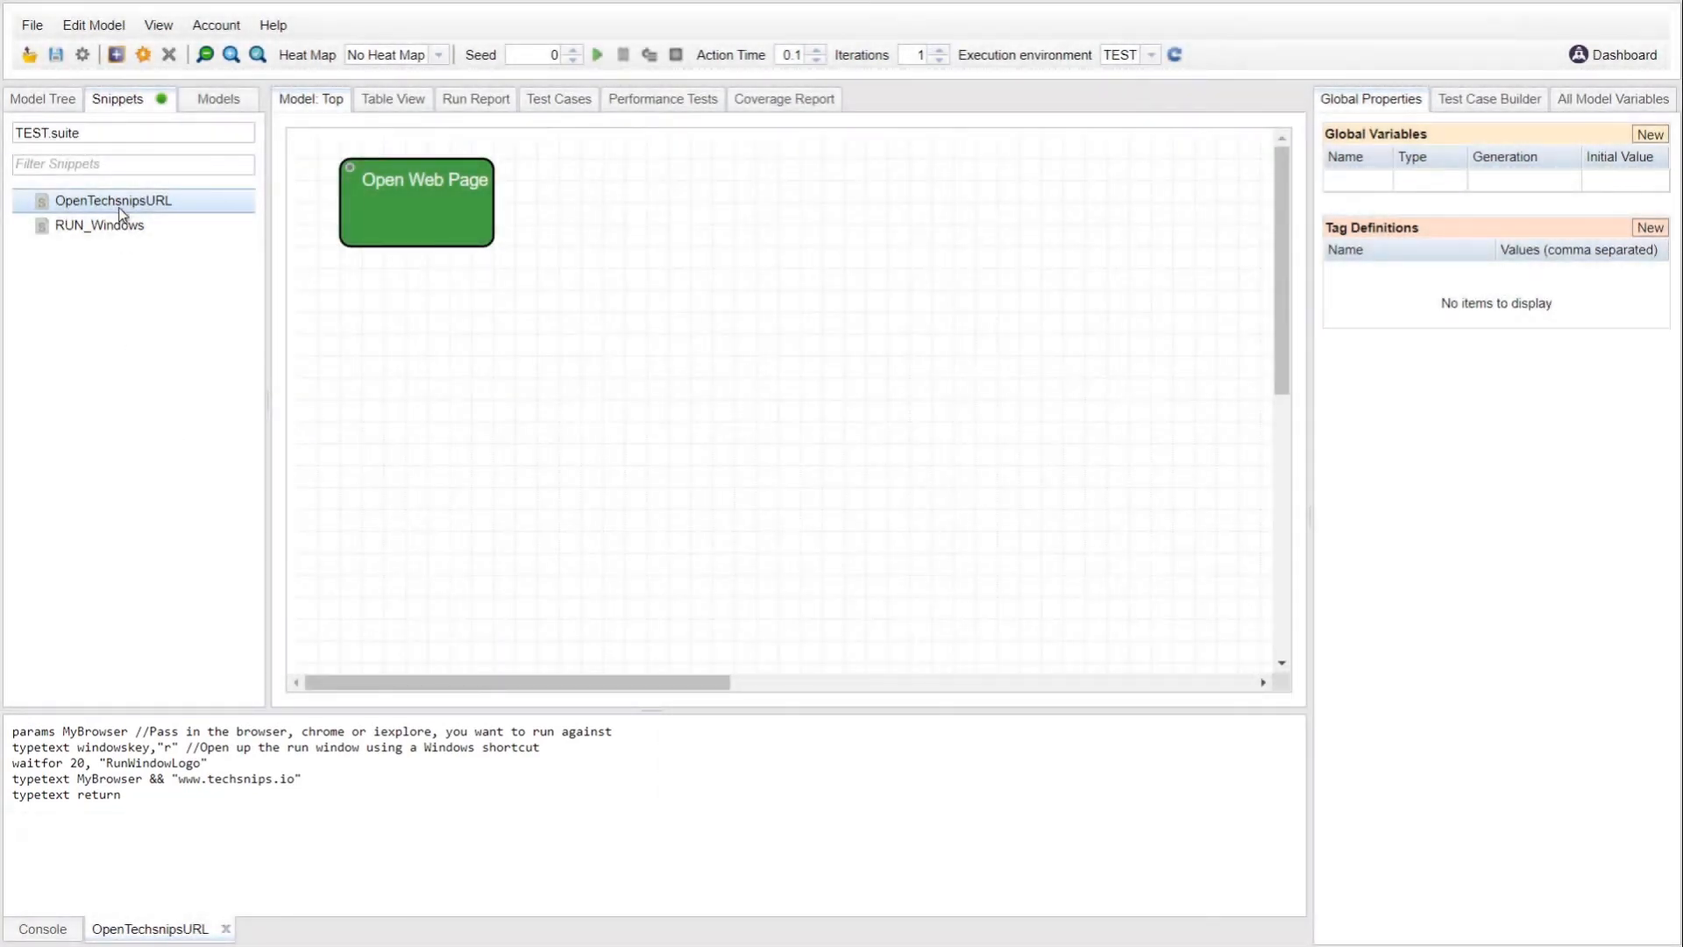
right_click(120, 226)
click(141, 256)
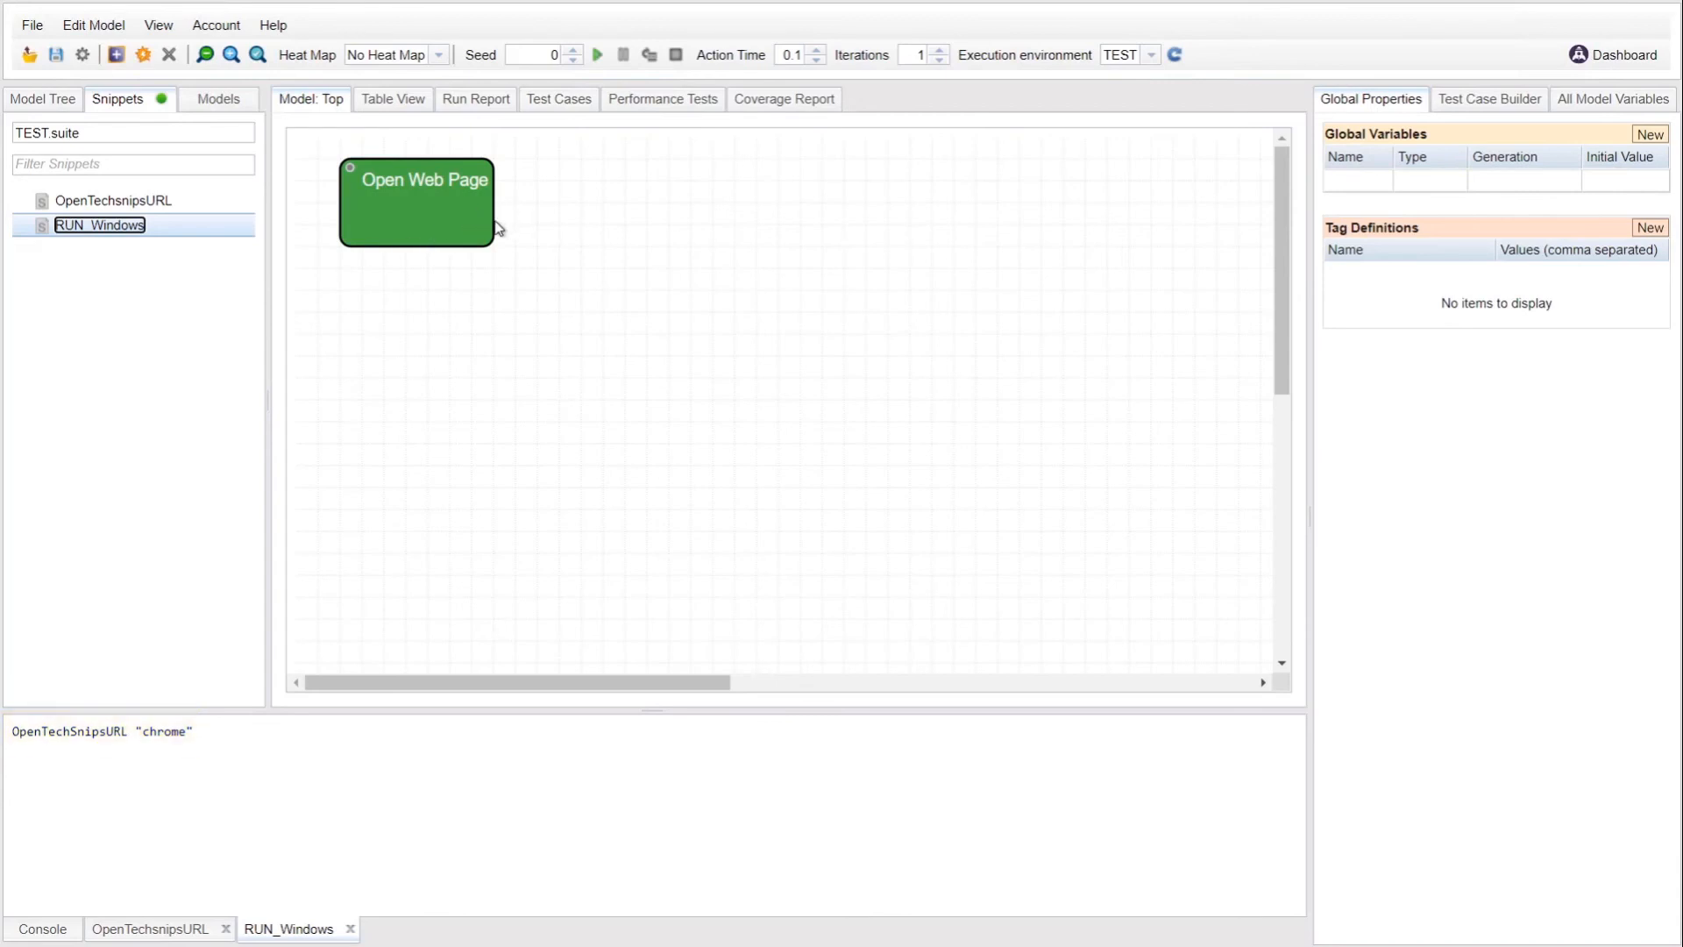
Step: Create a new action named Open Web Site inside the Open Web Page state
click(416, 210)
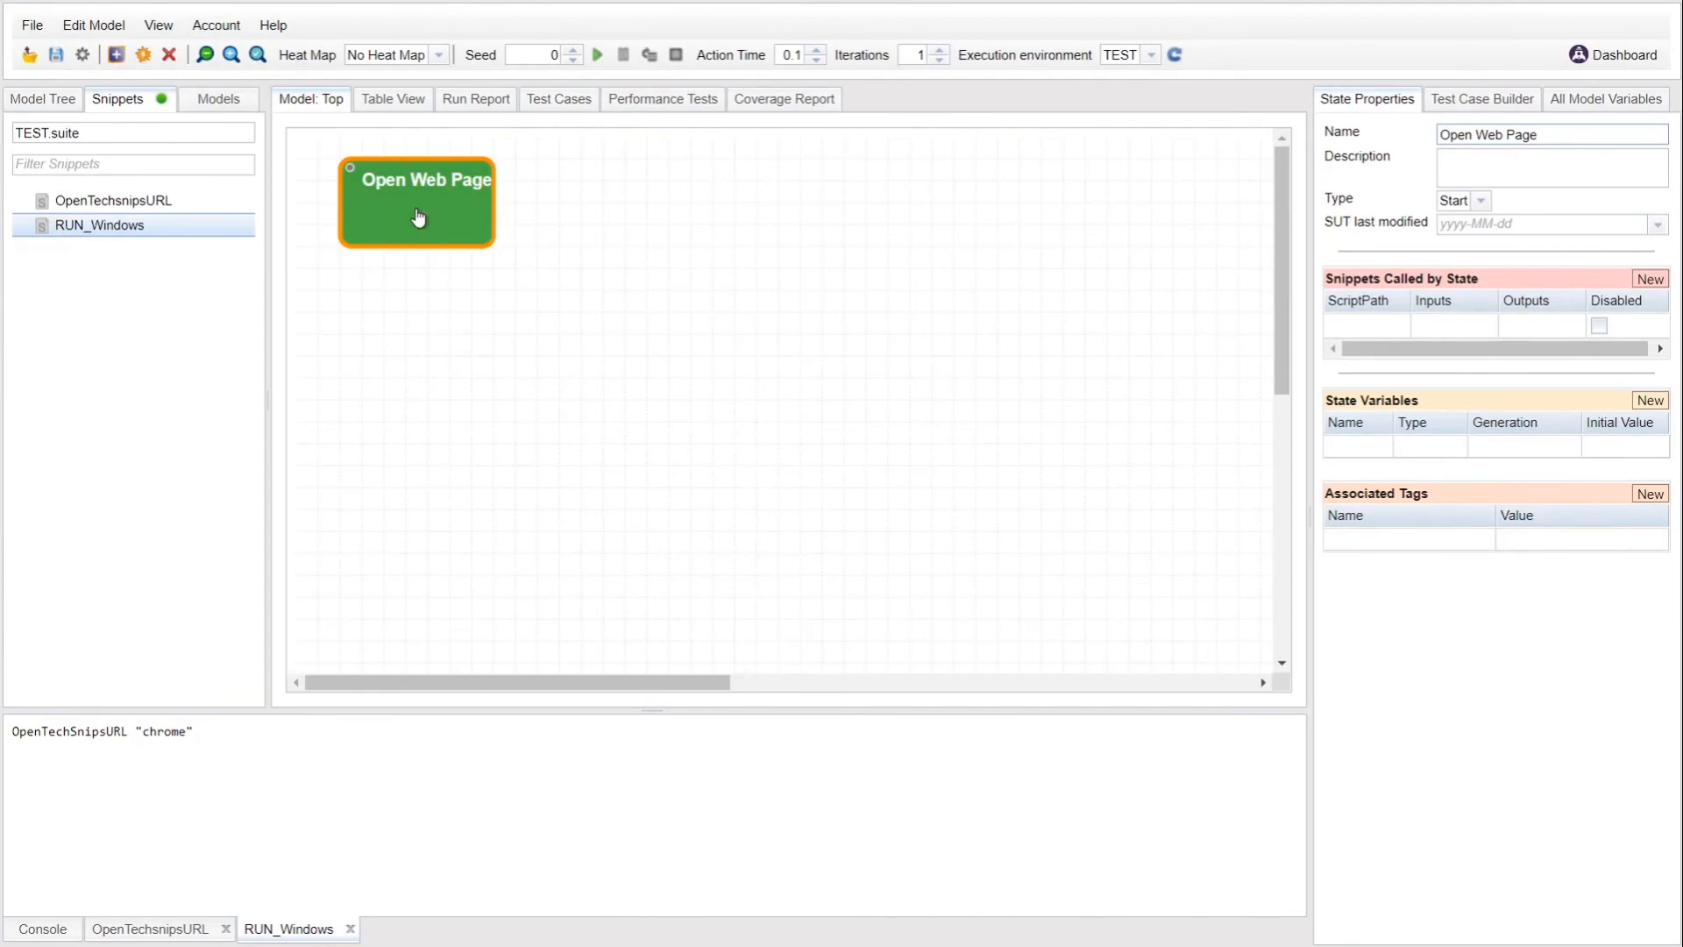
right_click(416, 210)
click(451, 221)
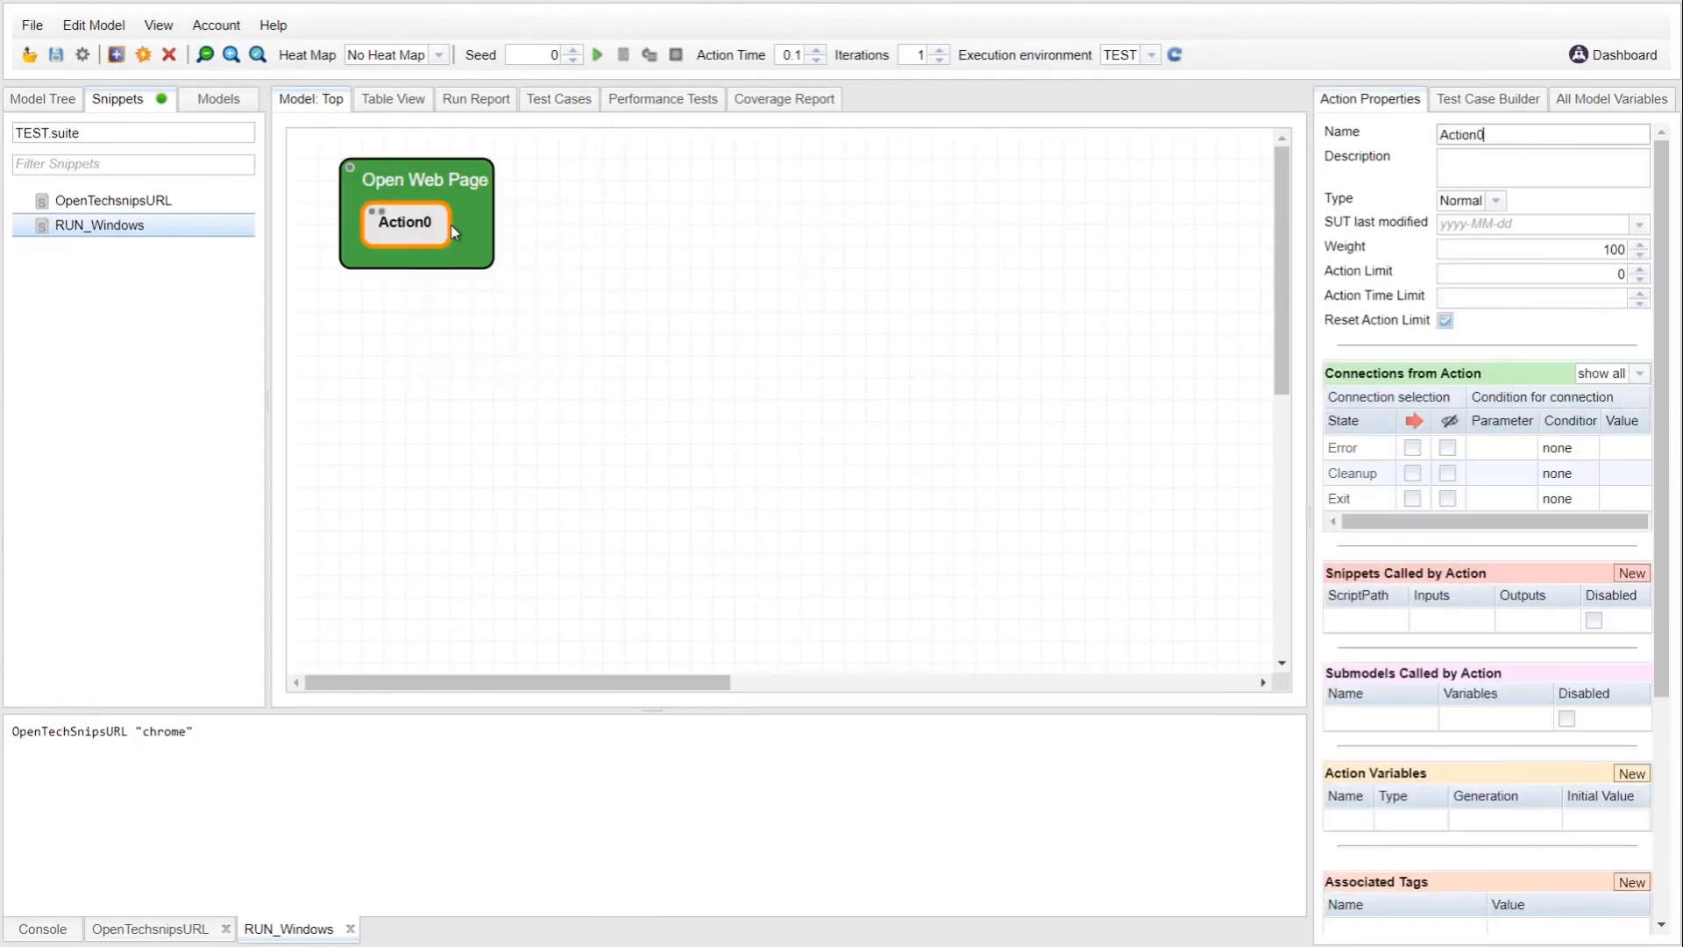
text(Open Web)
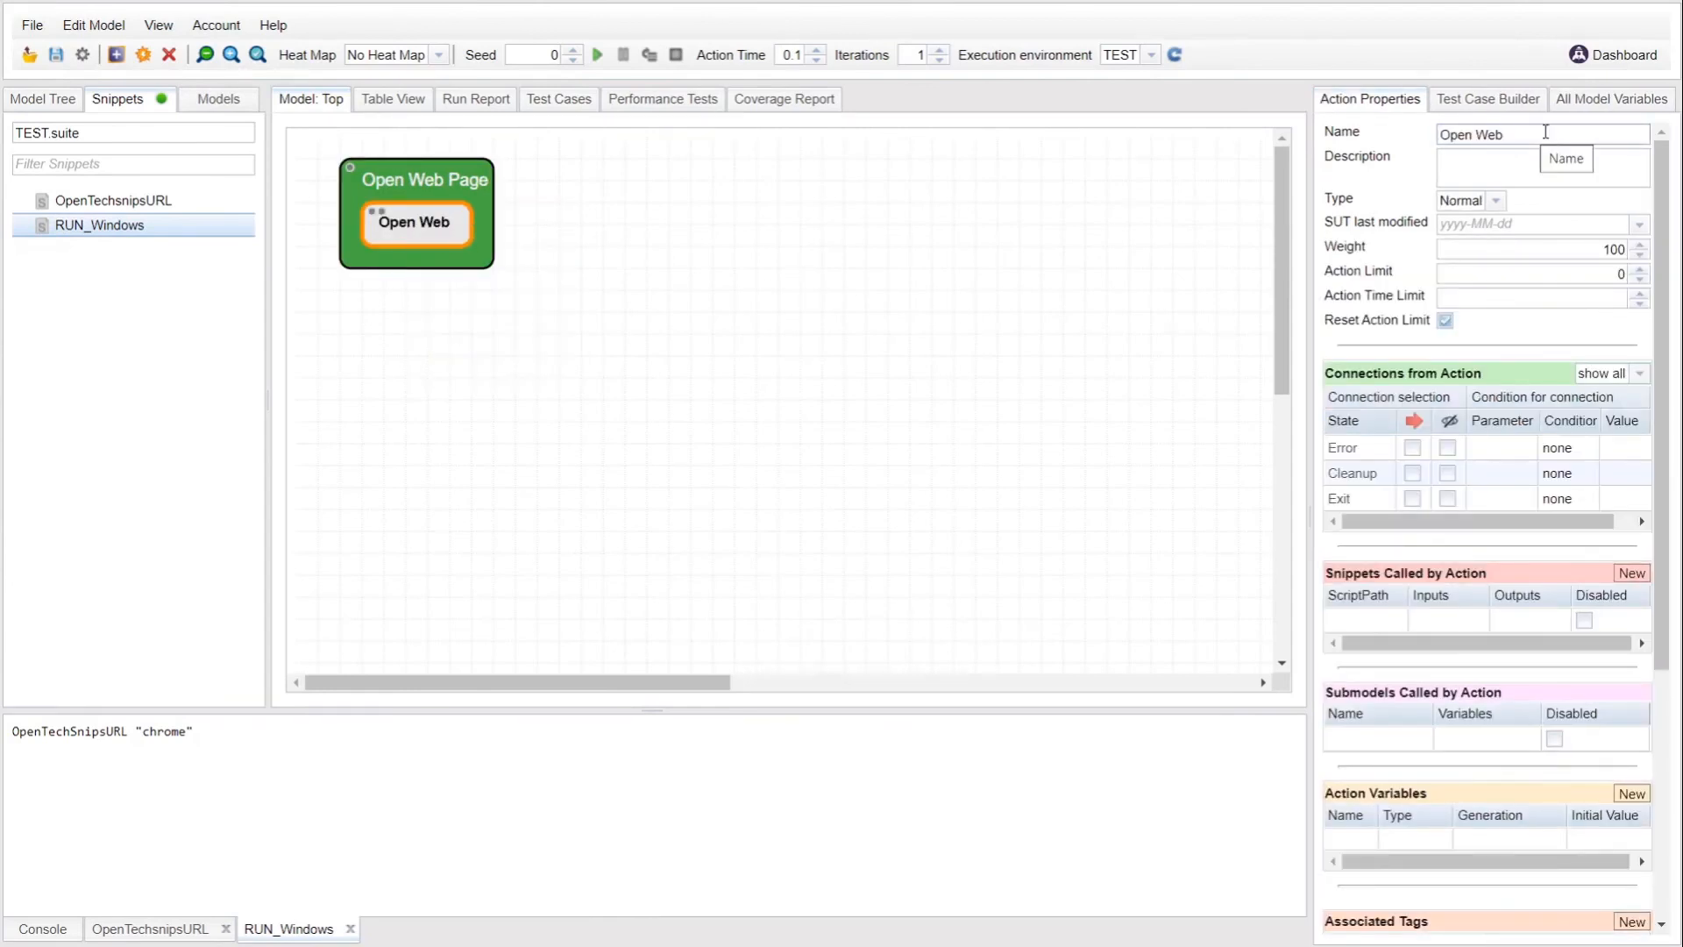
text( Site)
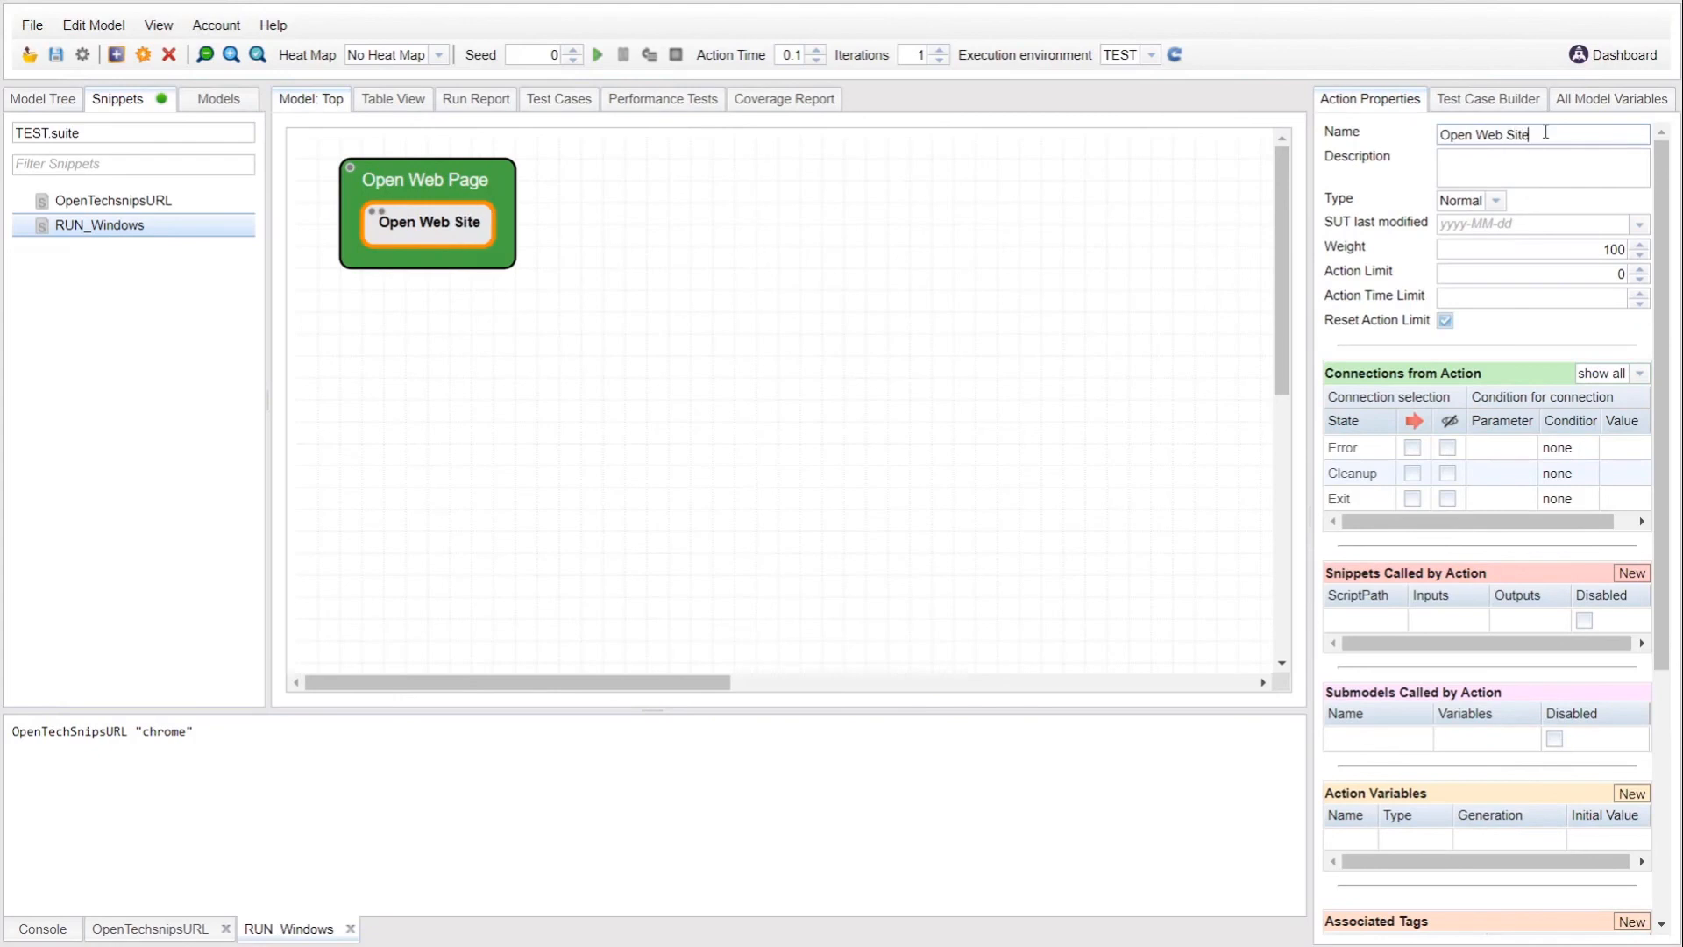
Step: Attach the RUN_Windows snippet to the Open Web Site action with Add to Selected
click(140, 208)
click(133, 226)
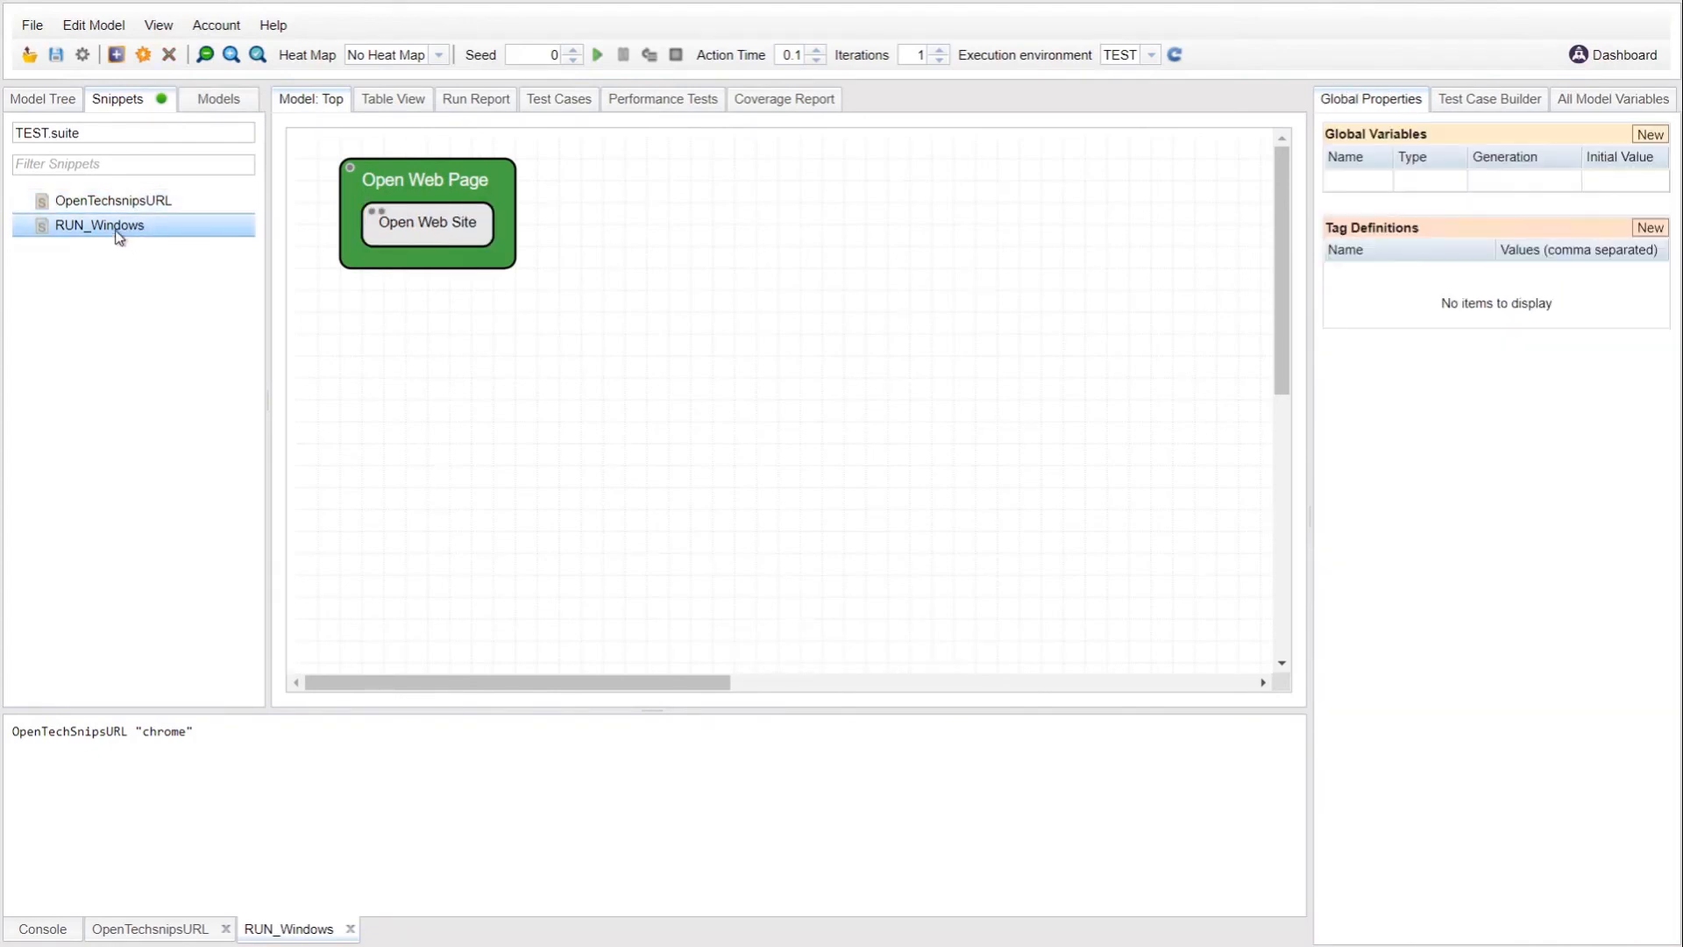
click(455, 252)
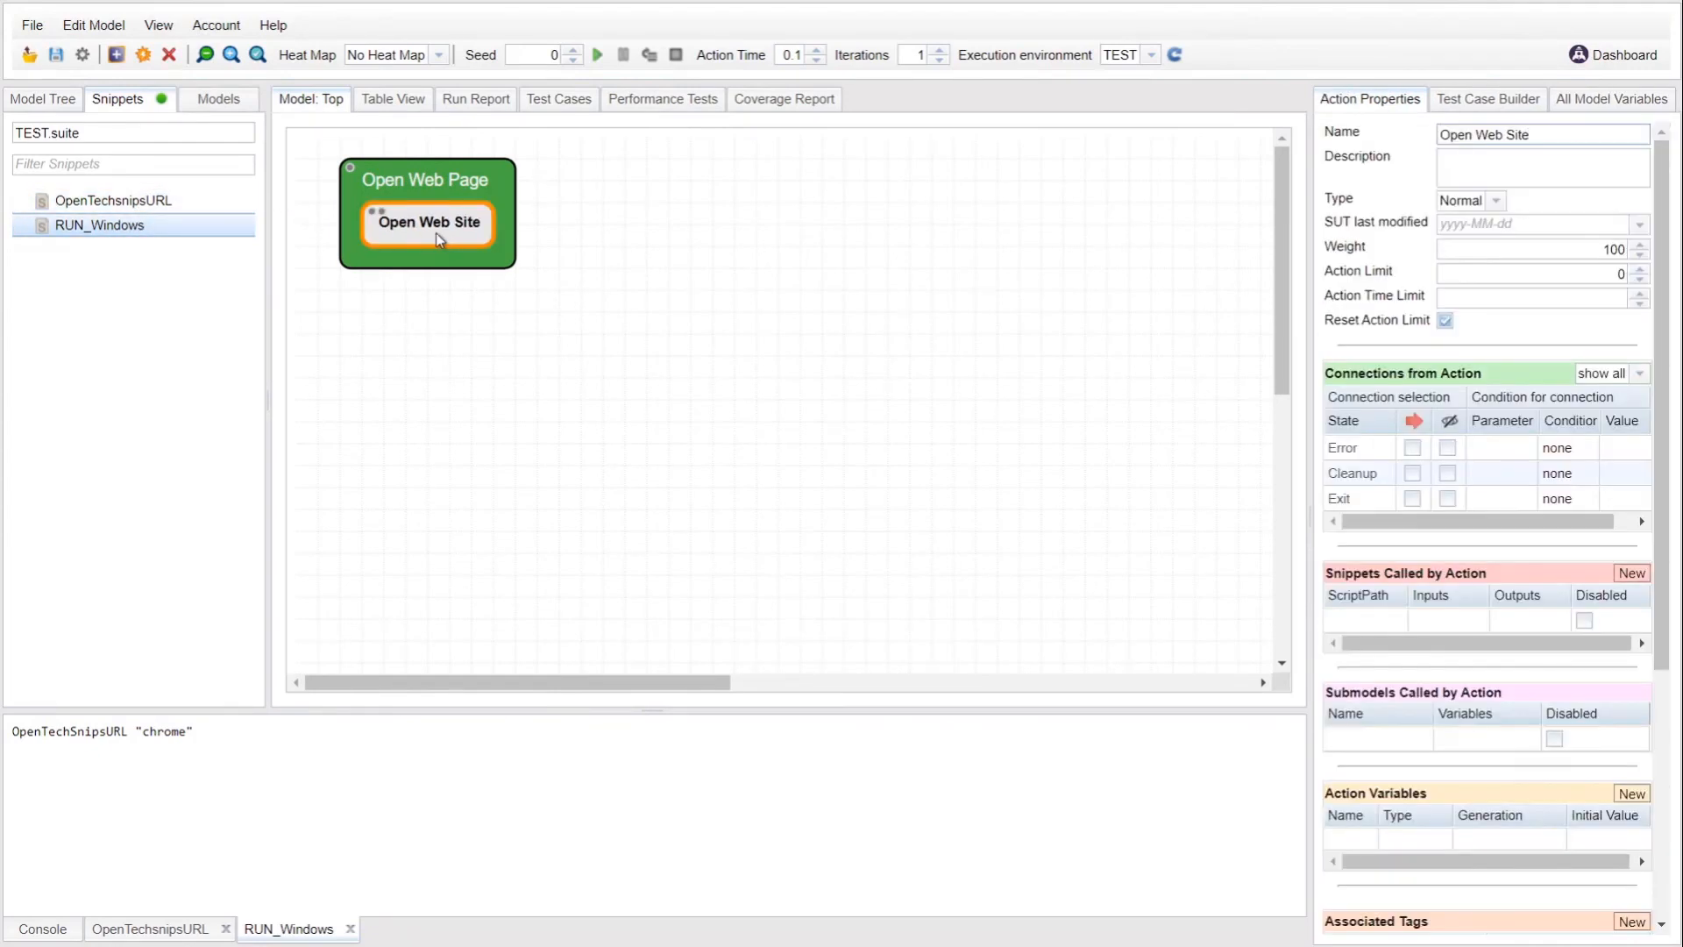
click(182, 233)
right_click(182, 232)
click(210, 239)
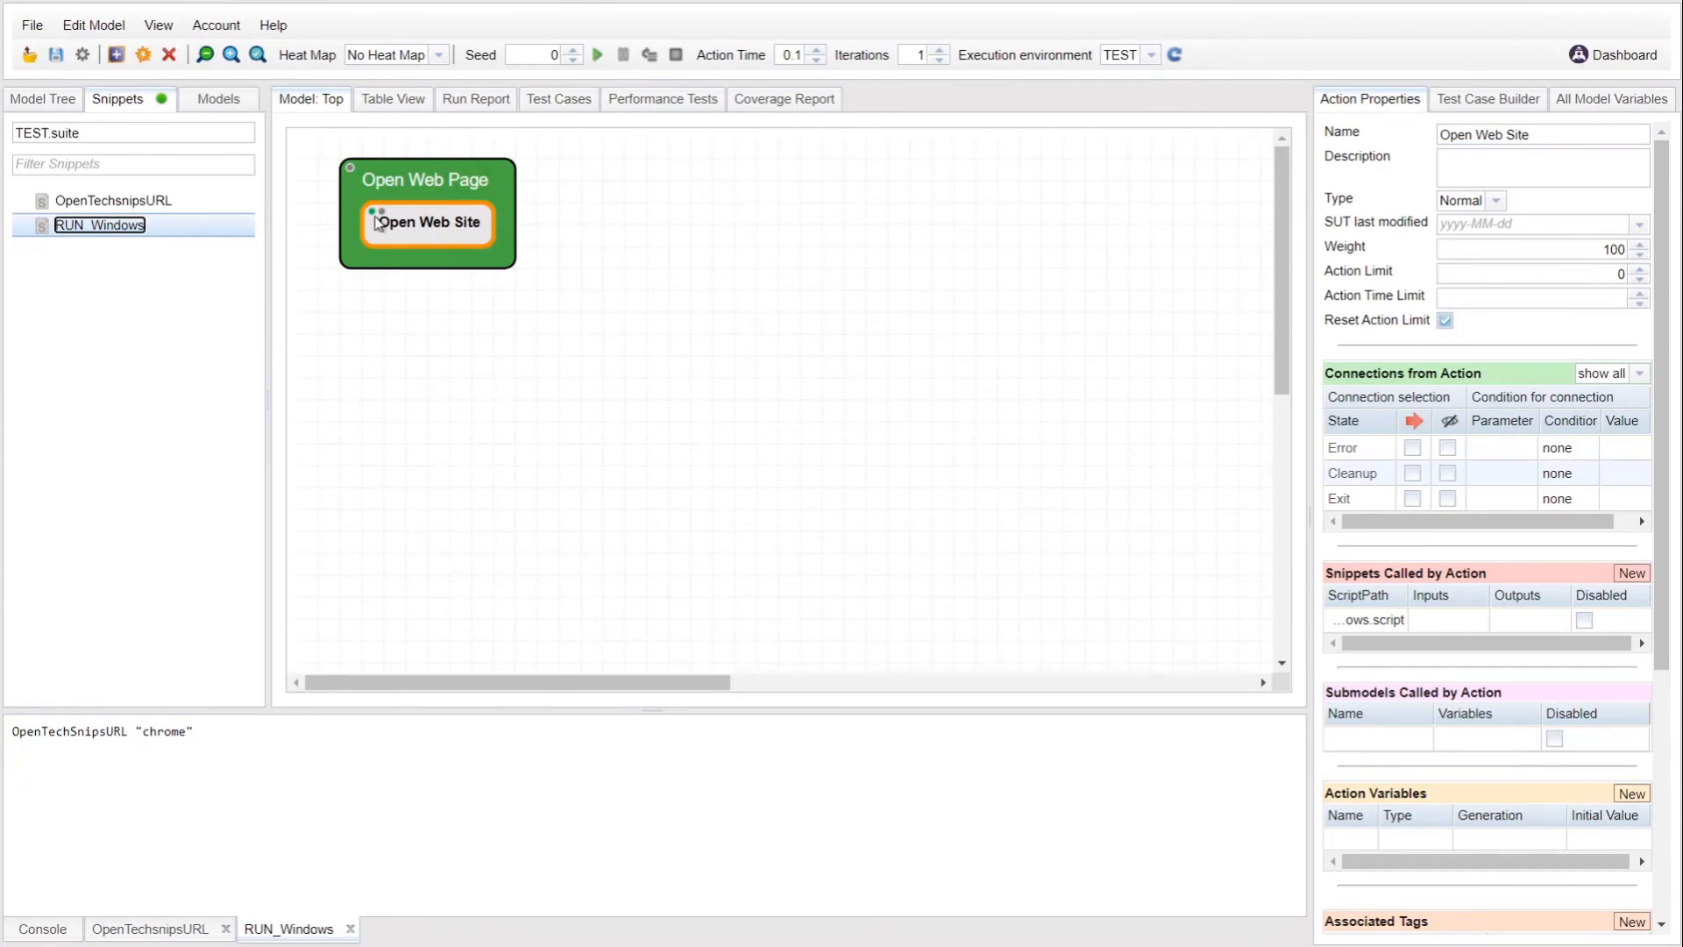
mouse_move(378, 216)
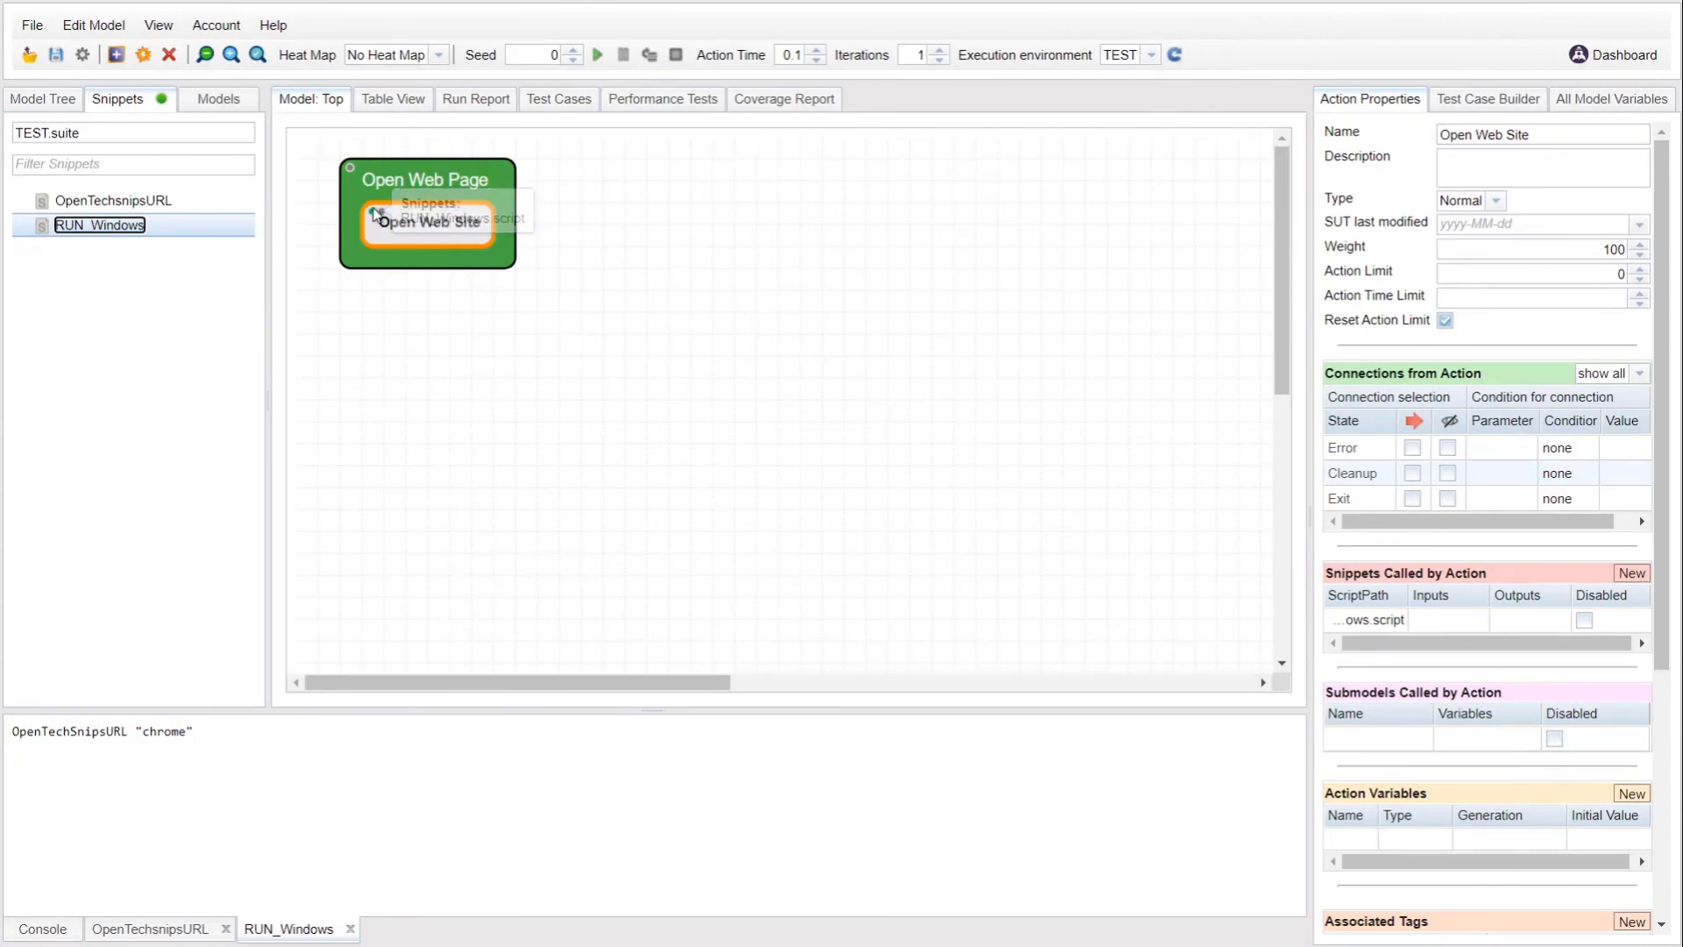
click(374, 215)
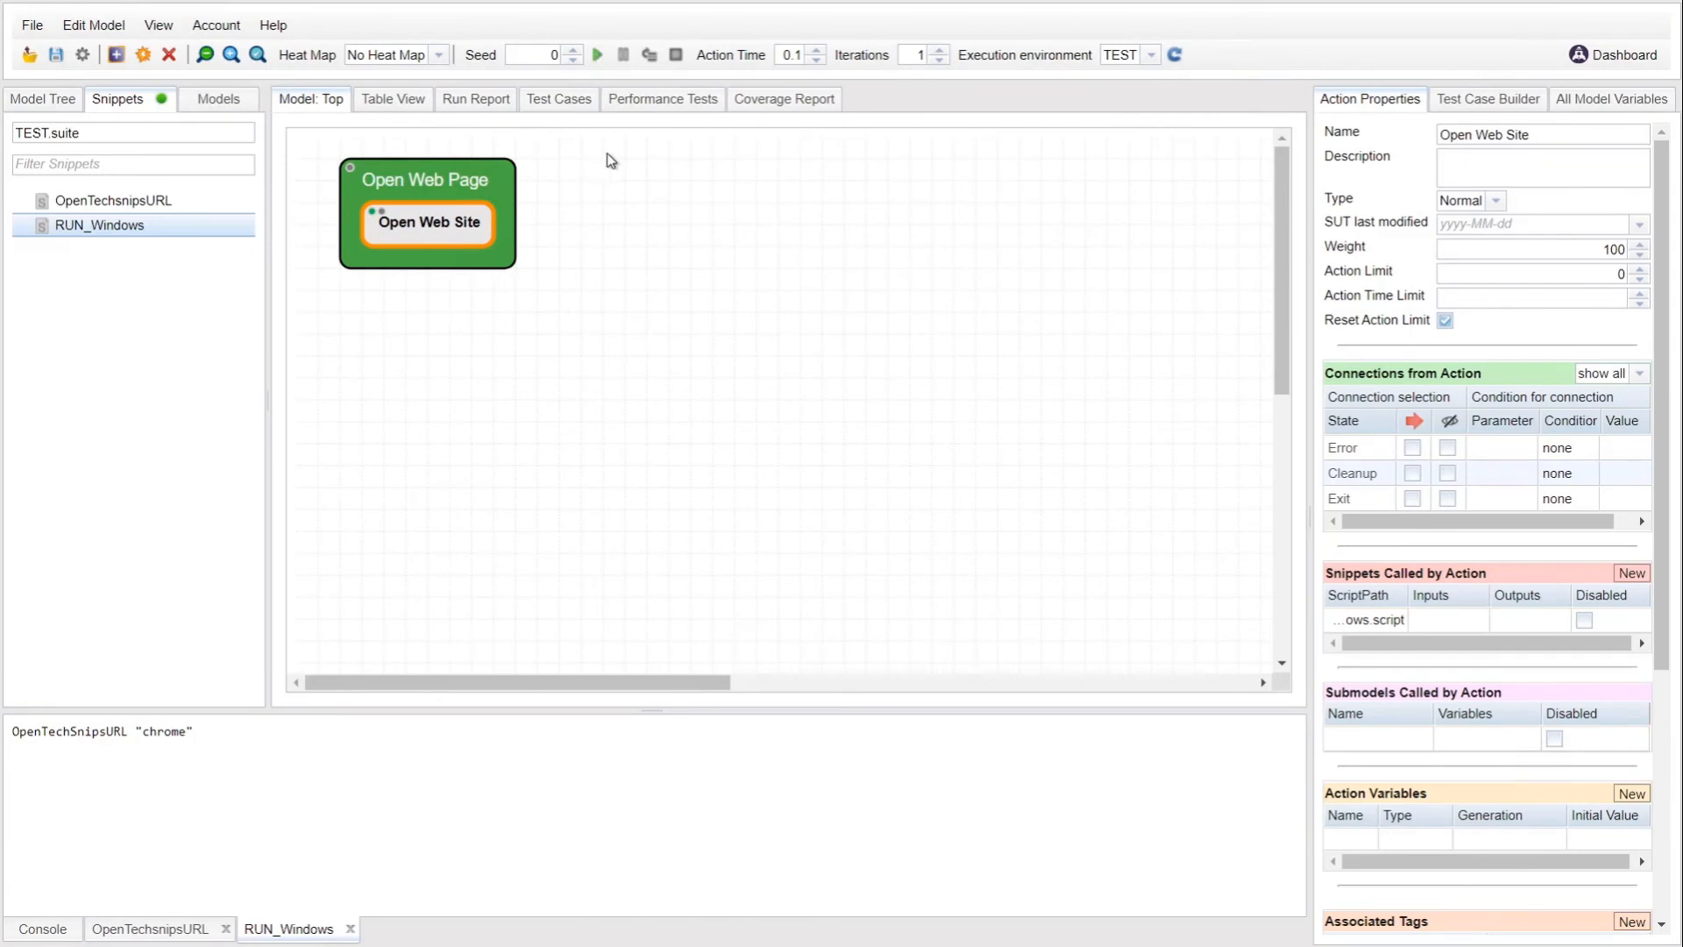
Step: Save the model as TEST when prompted, then start the model run
click(597, 56)
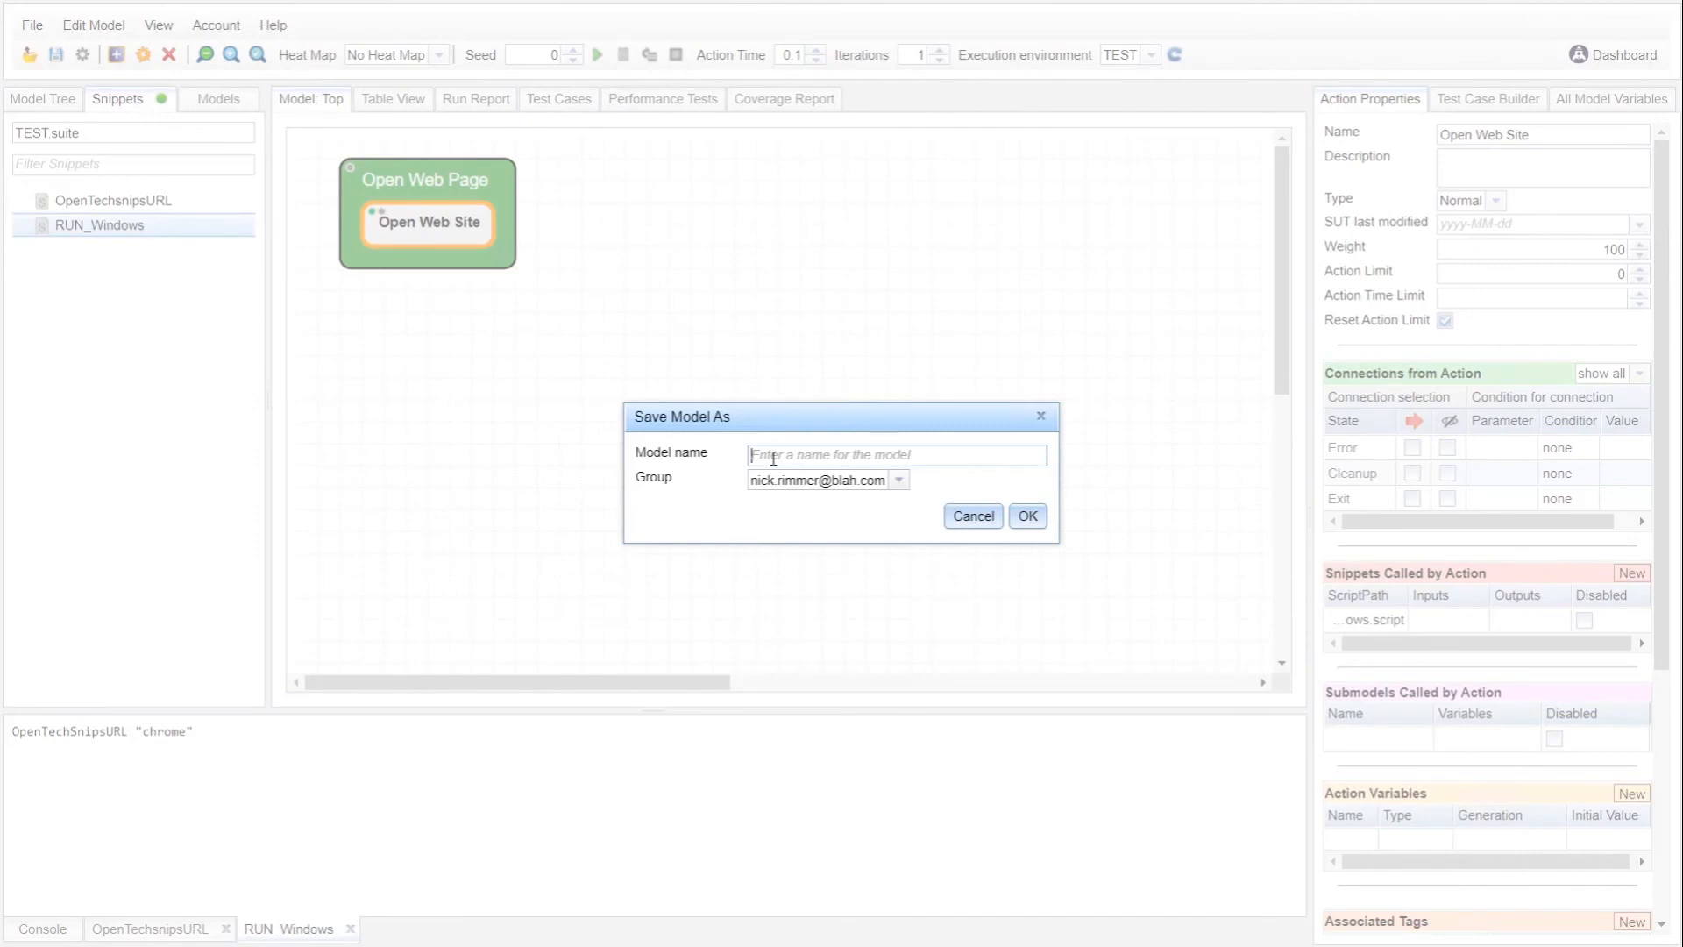
text(TEST)
click(1028, 516)
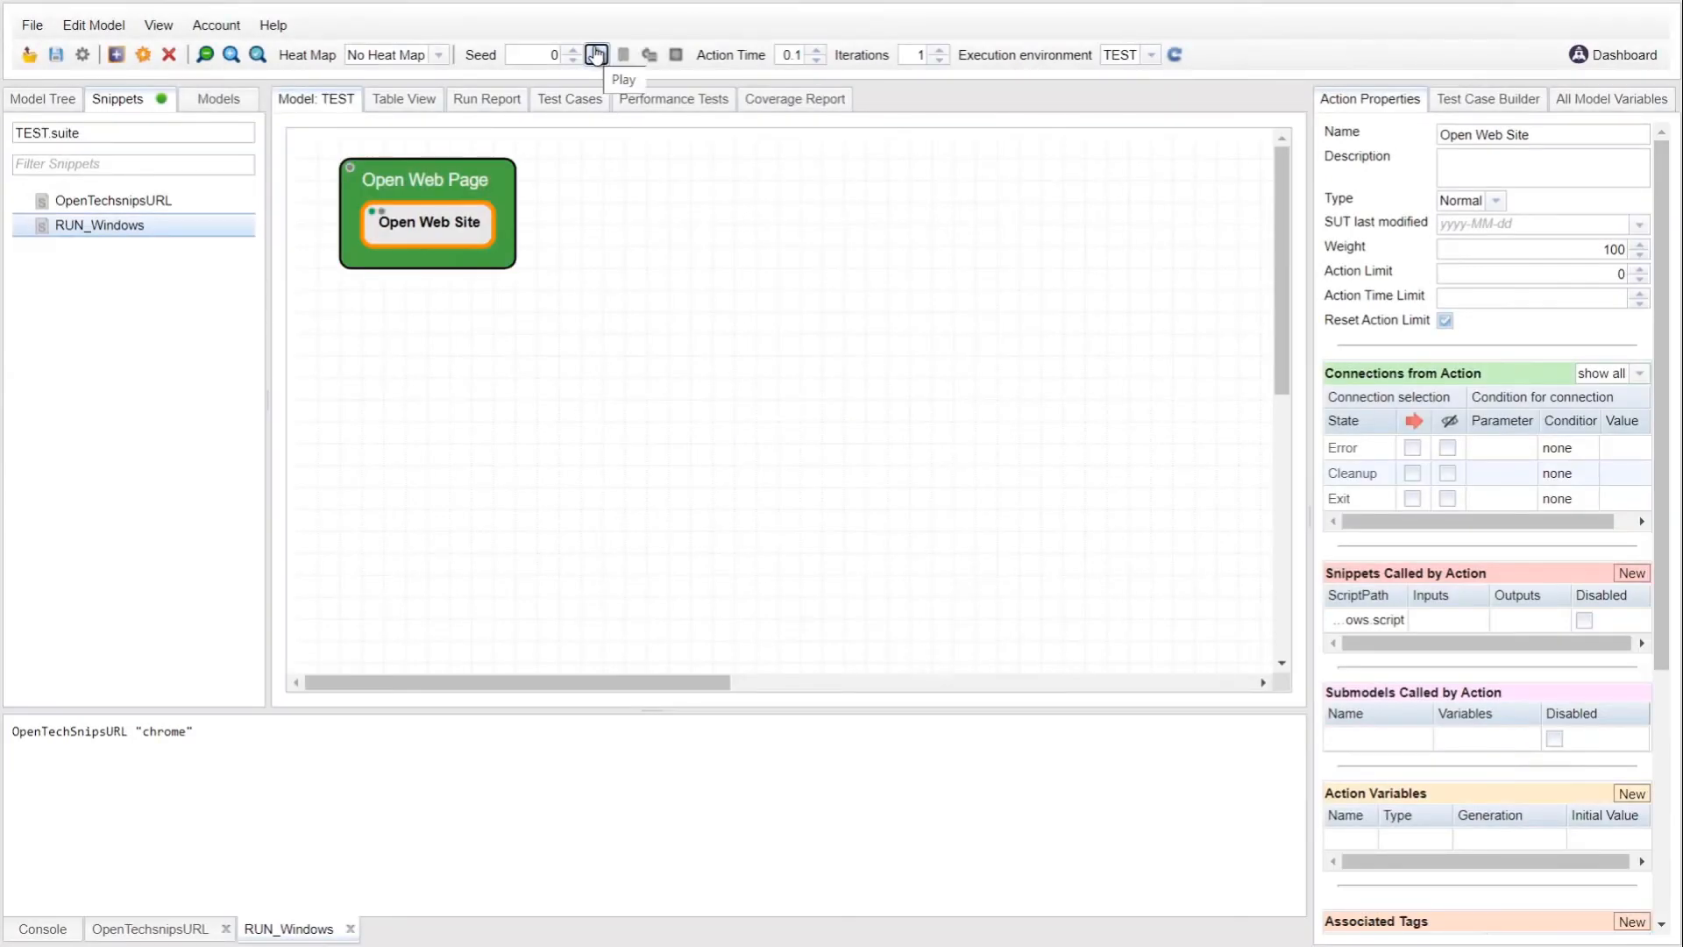
click(595, 55)
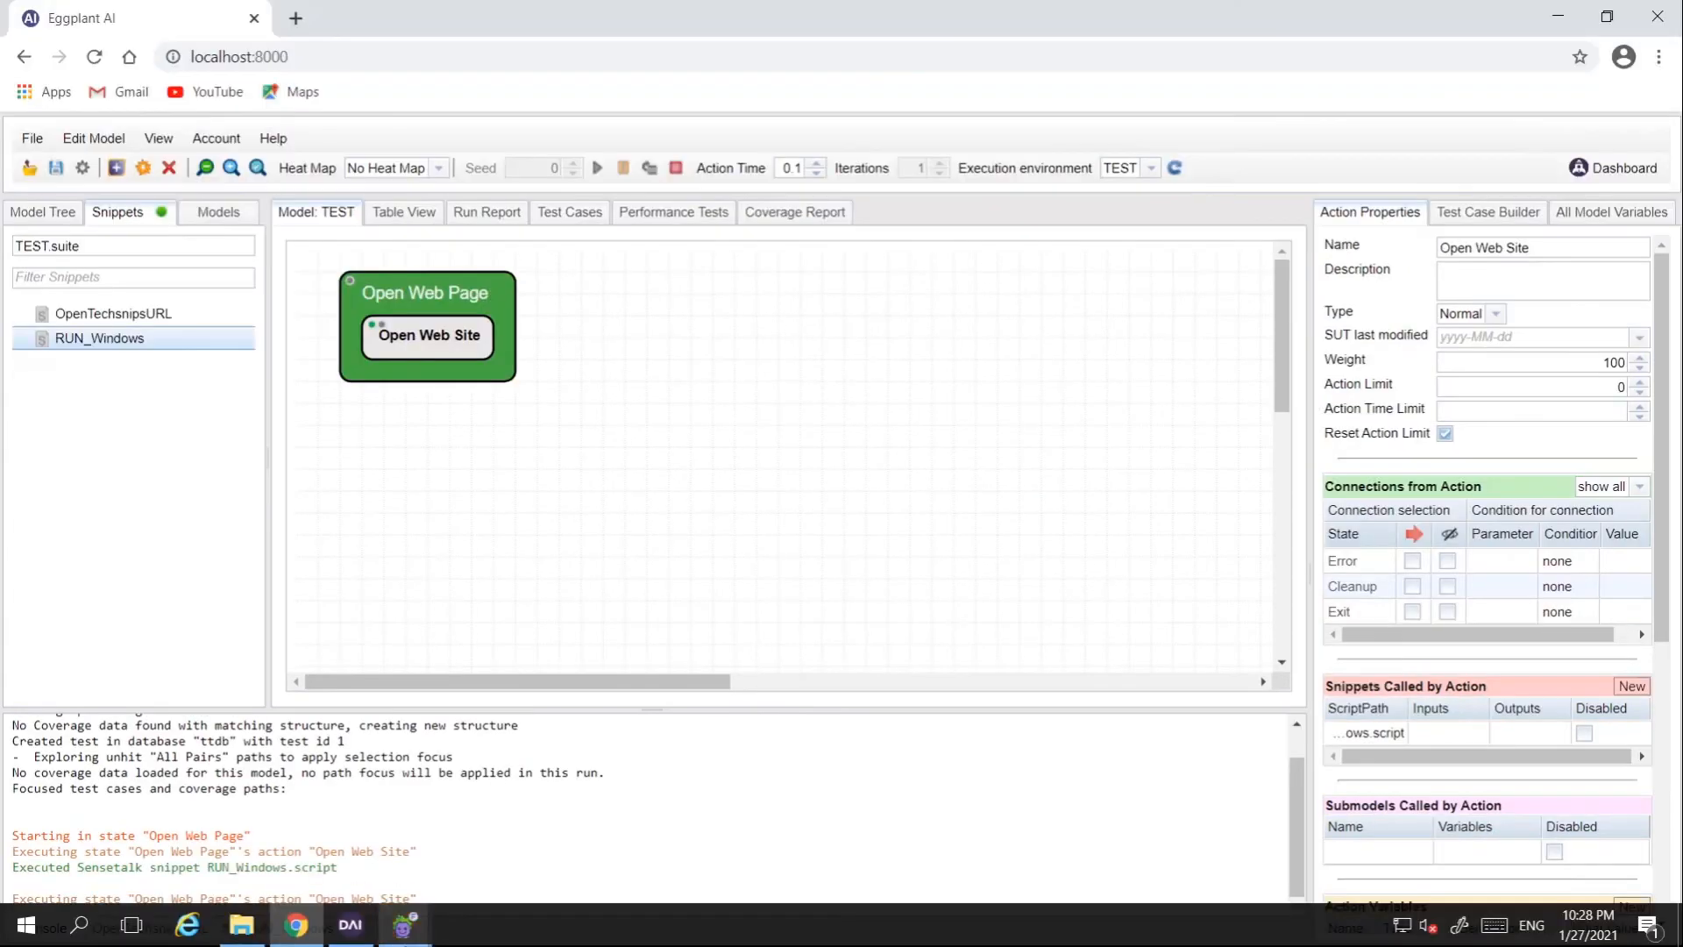
Step: Bring the running remote session window forward, nudge it into place, and minimize the Last Run log
mouse_move(403, 922)
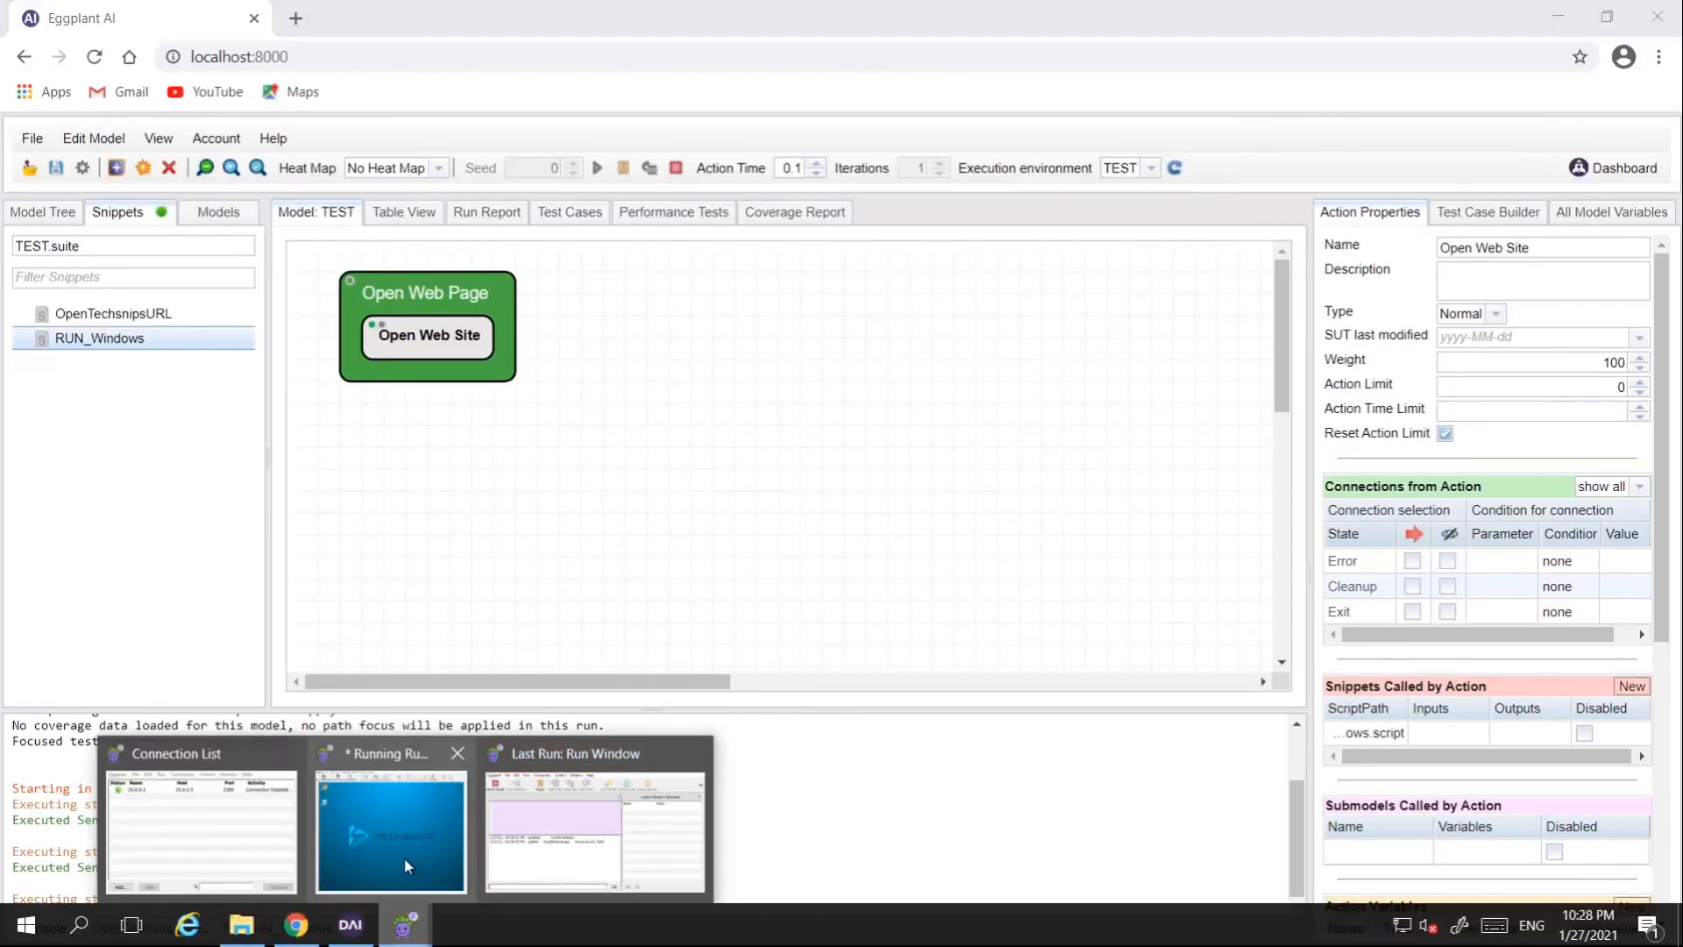
click(394, 829)
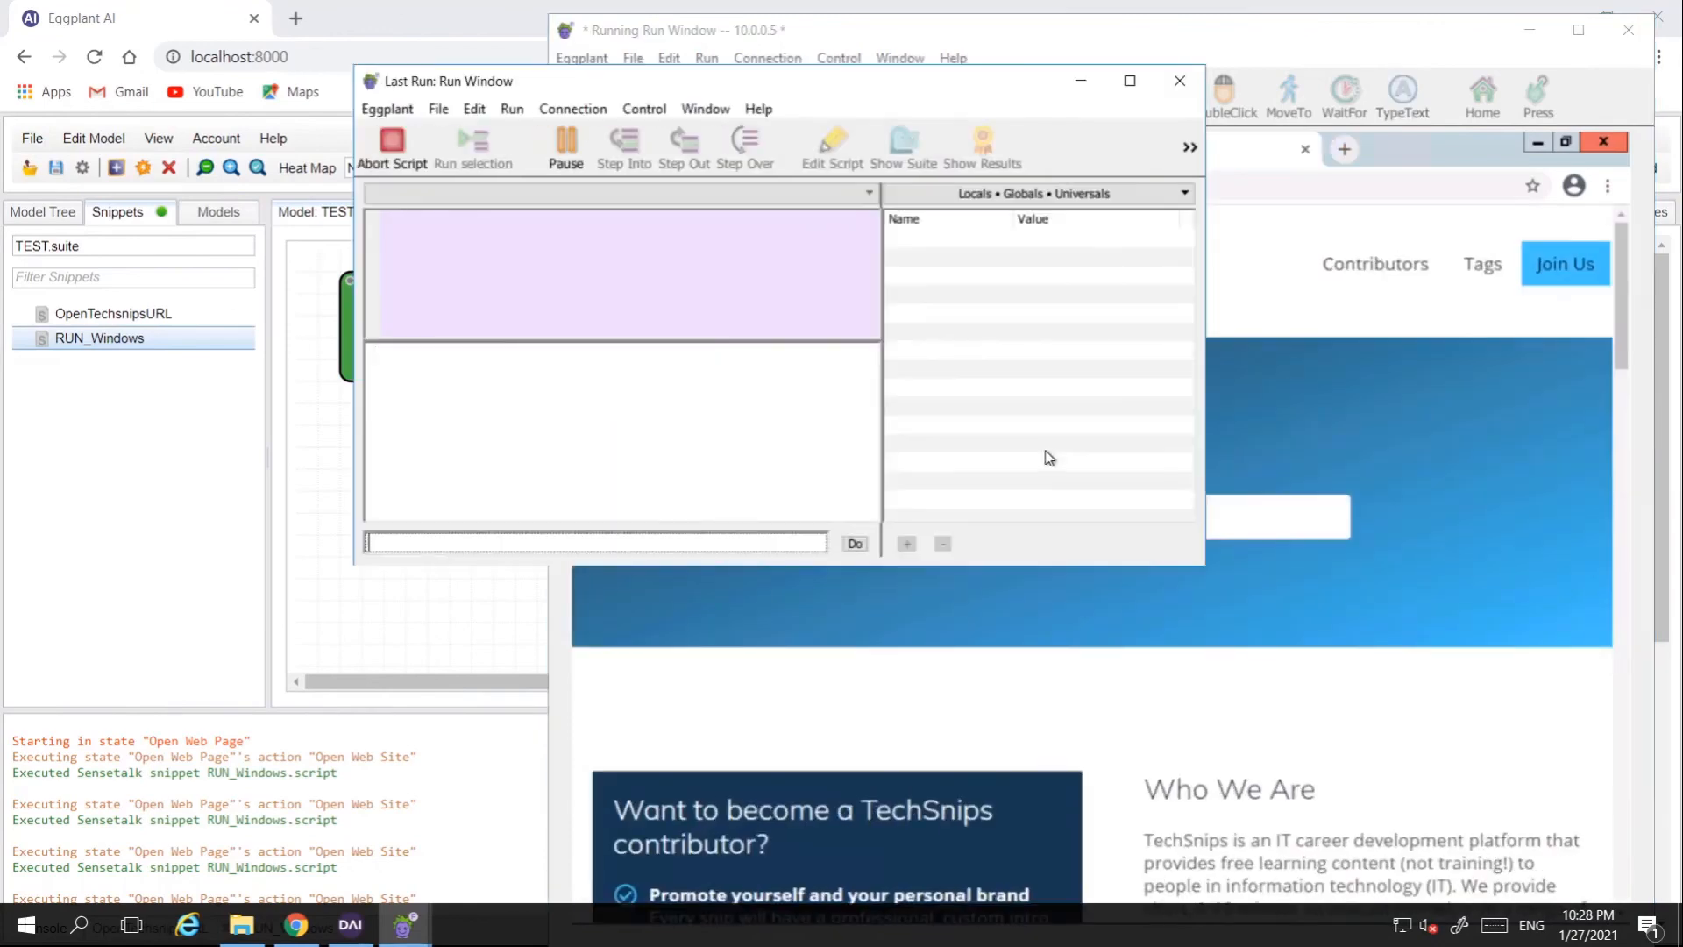
click(1143, 31)
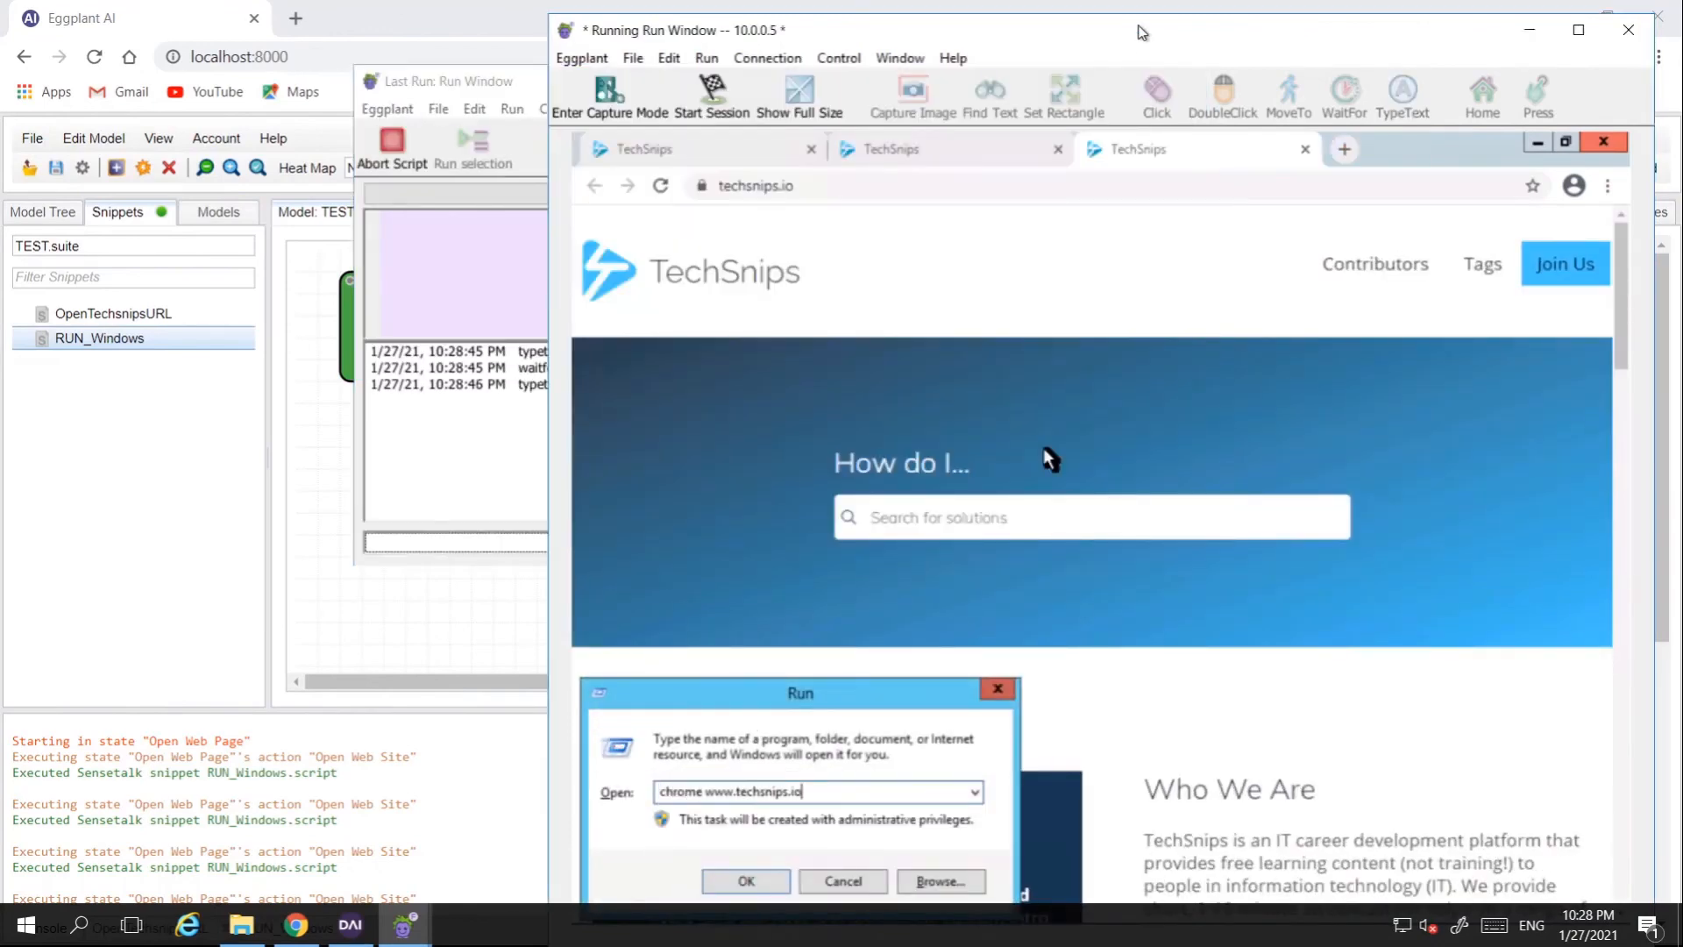
drag(1143, 30, 1063, 24)
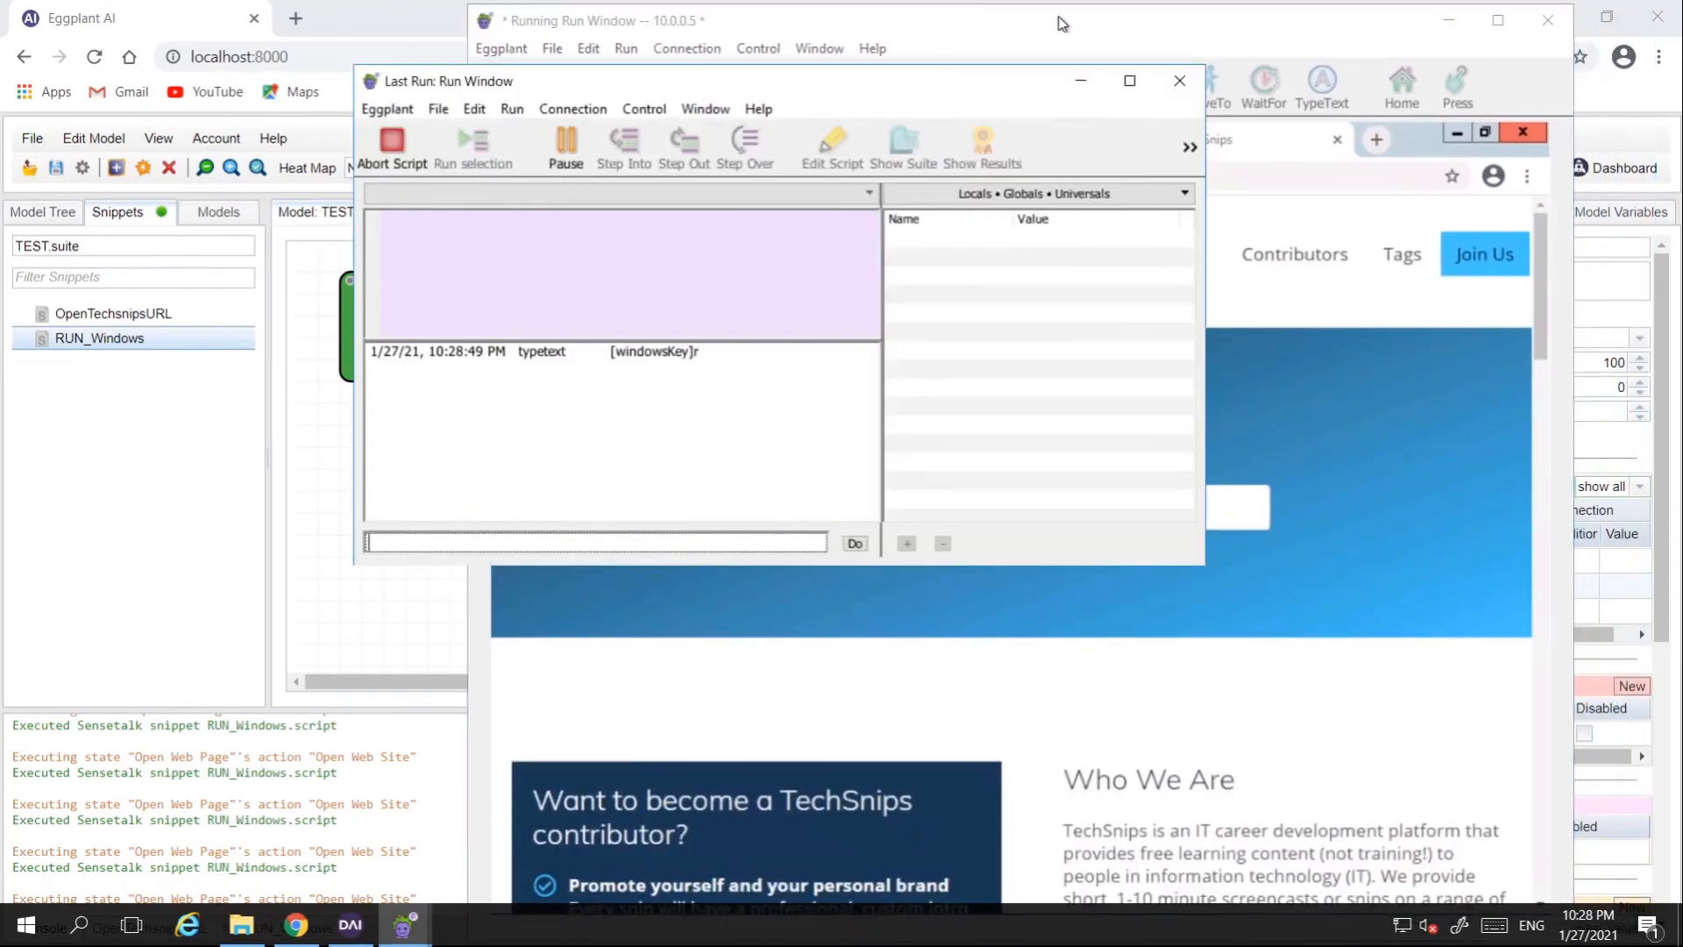
click(1063, 24)
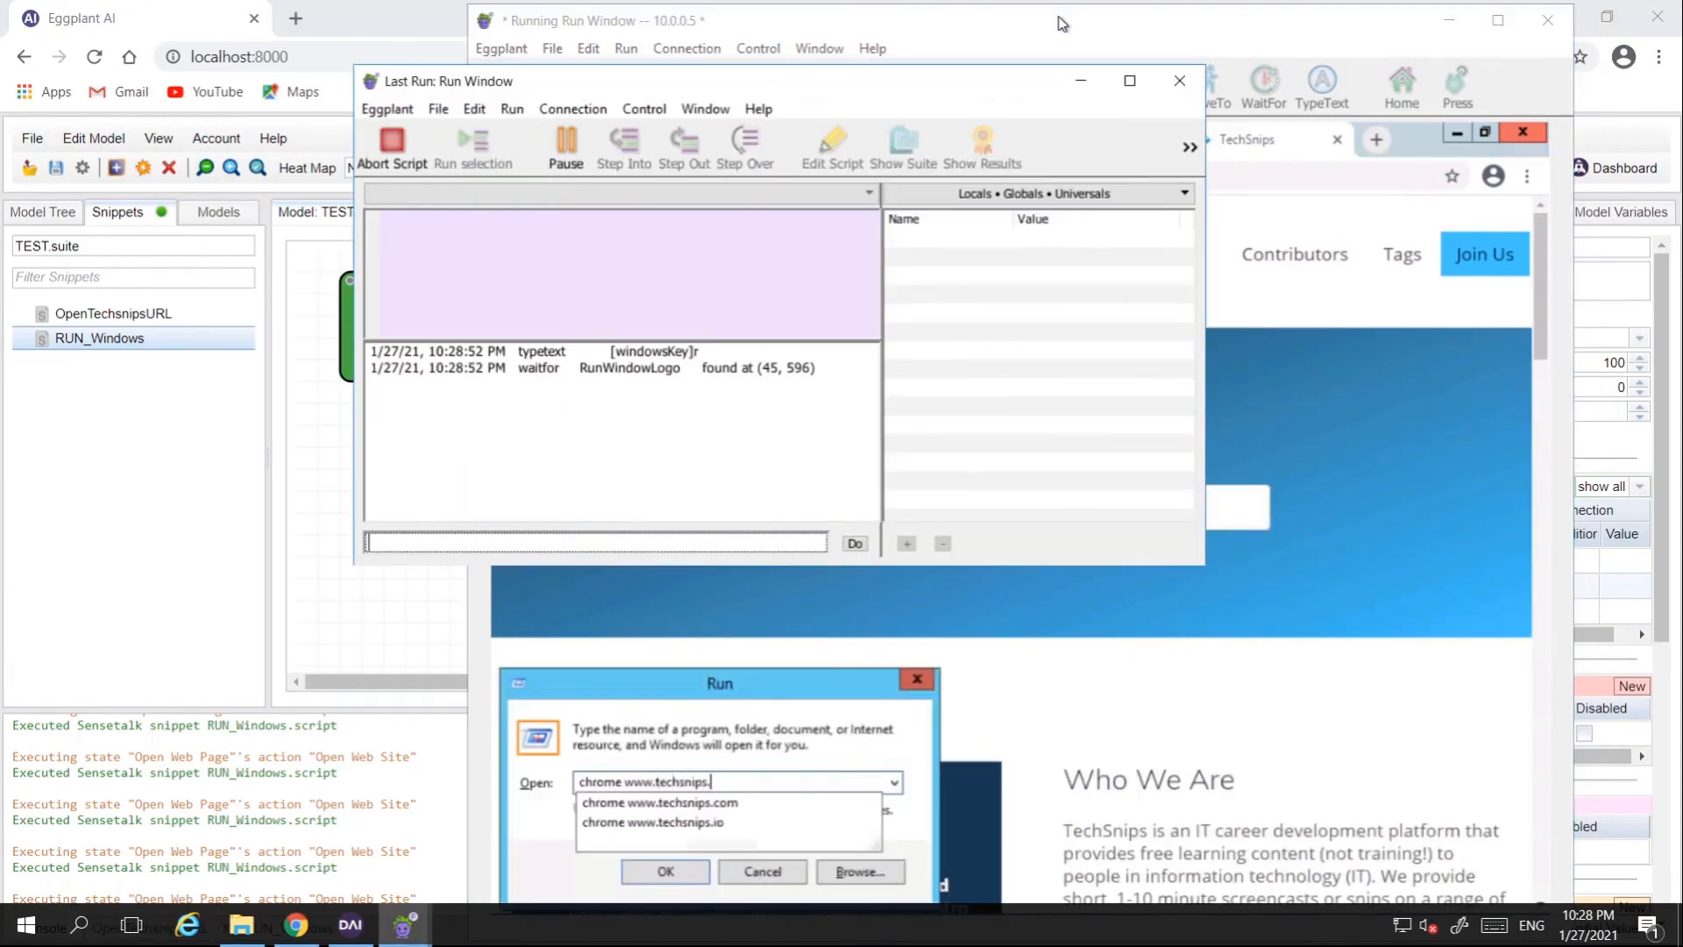
click(1063, 24)
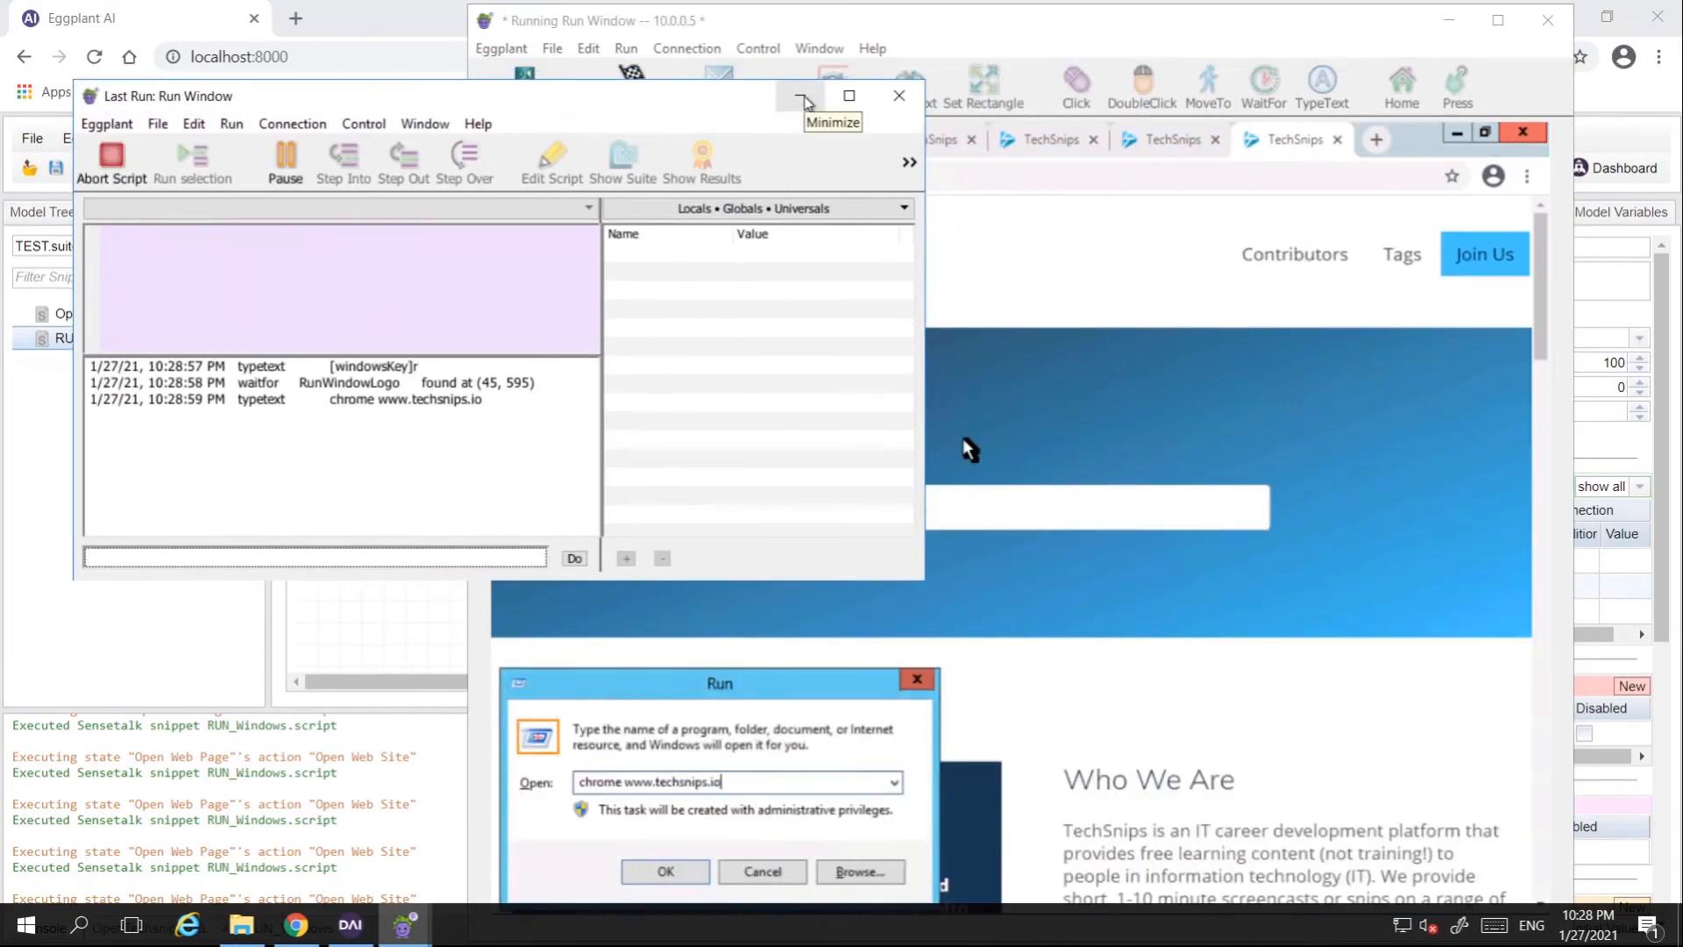
click(802, 98)
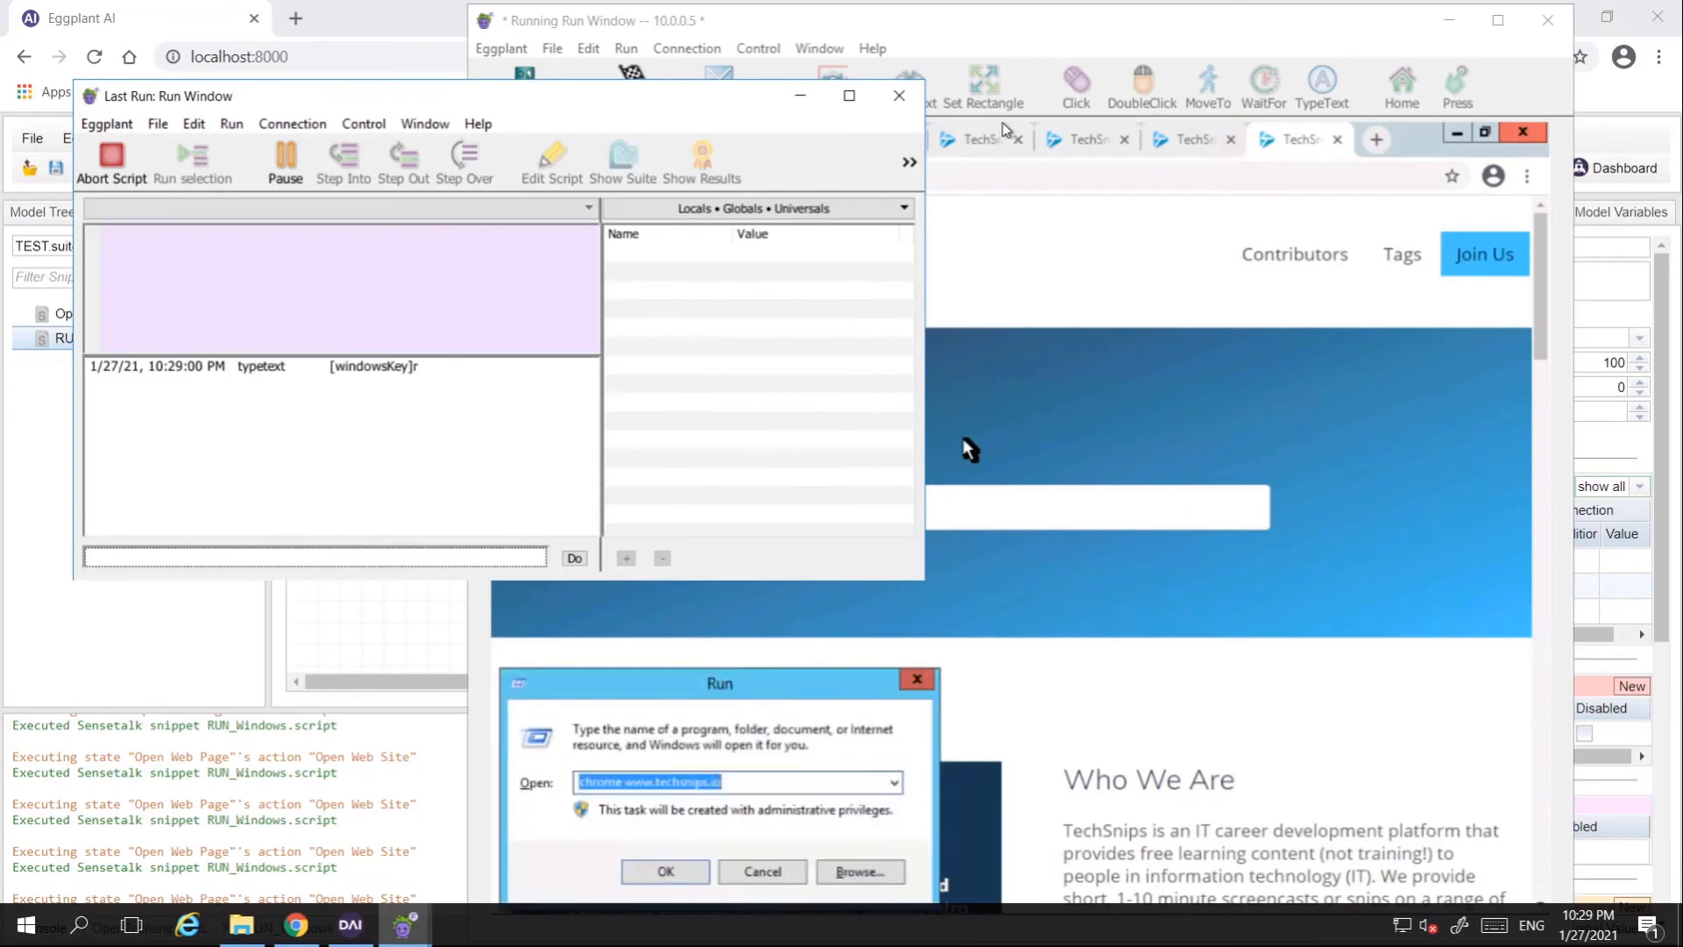